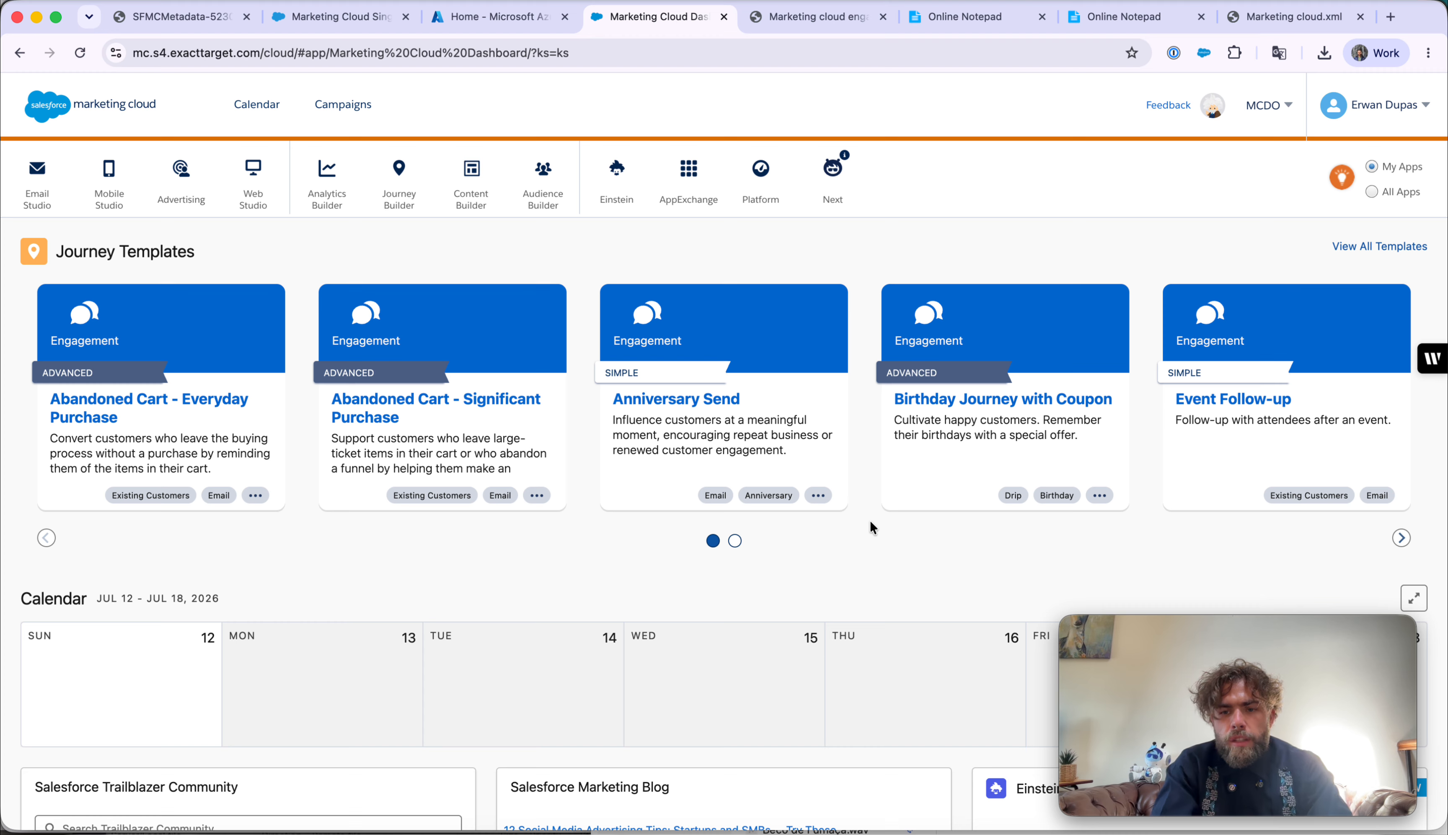
- Open Marketing Cloud Setup and go to Security > Security Settings
click(1418, 105)
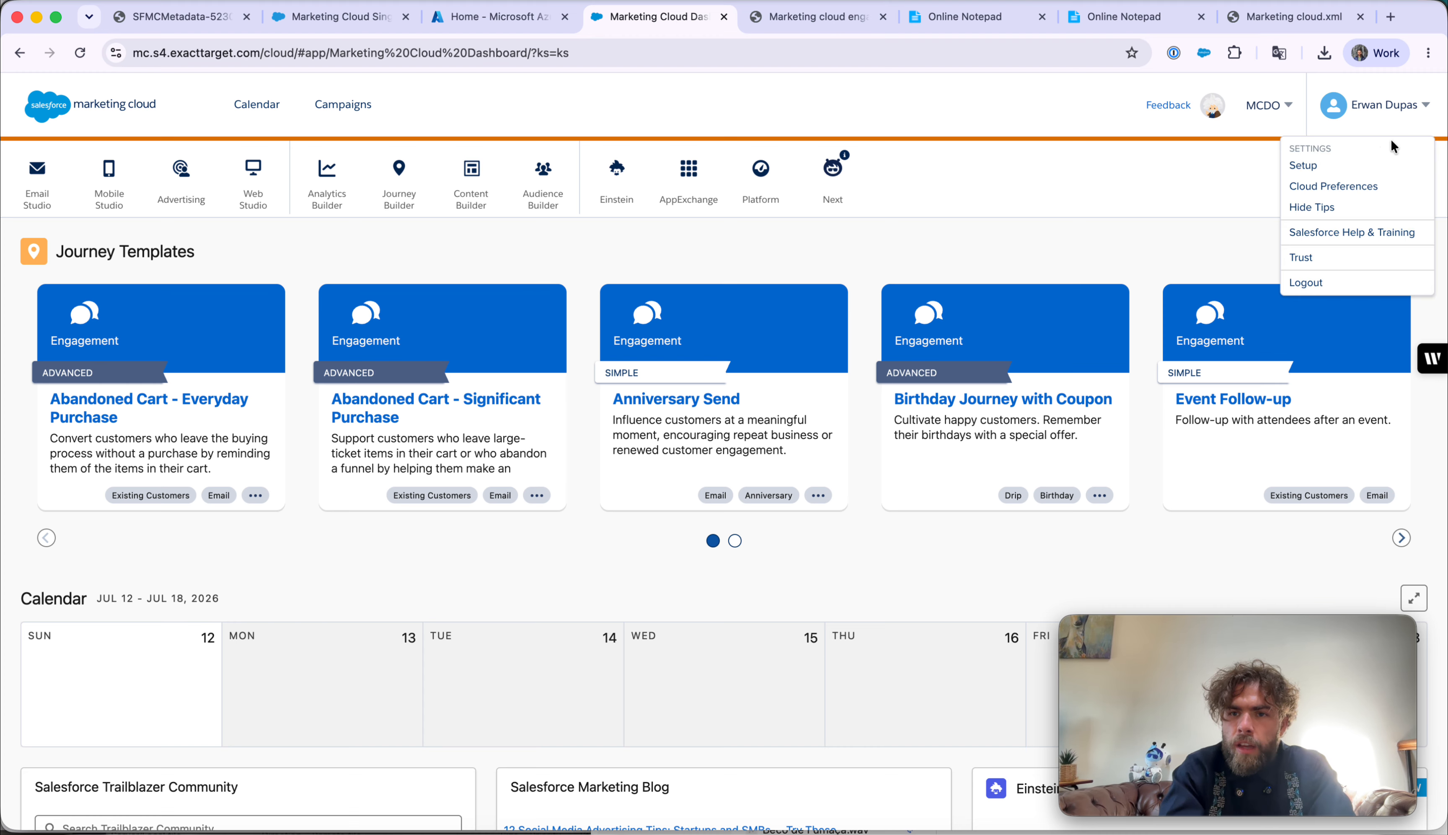
click(1372, 165)
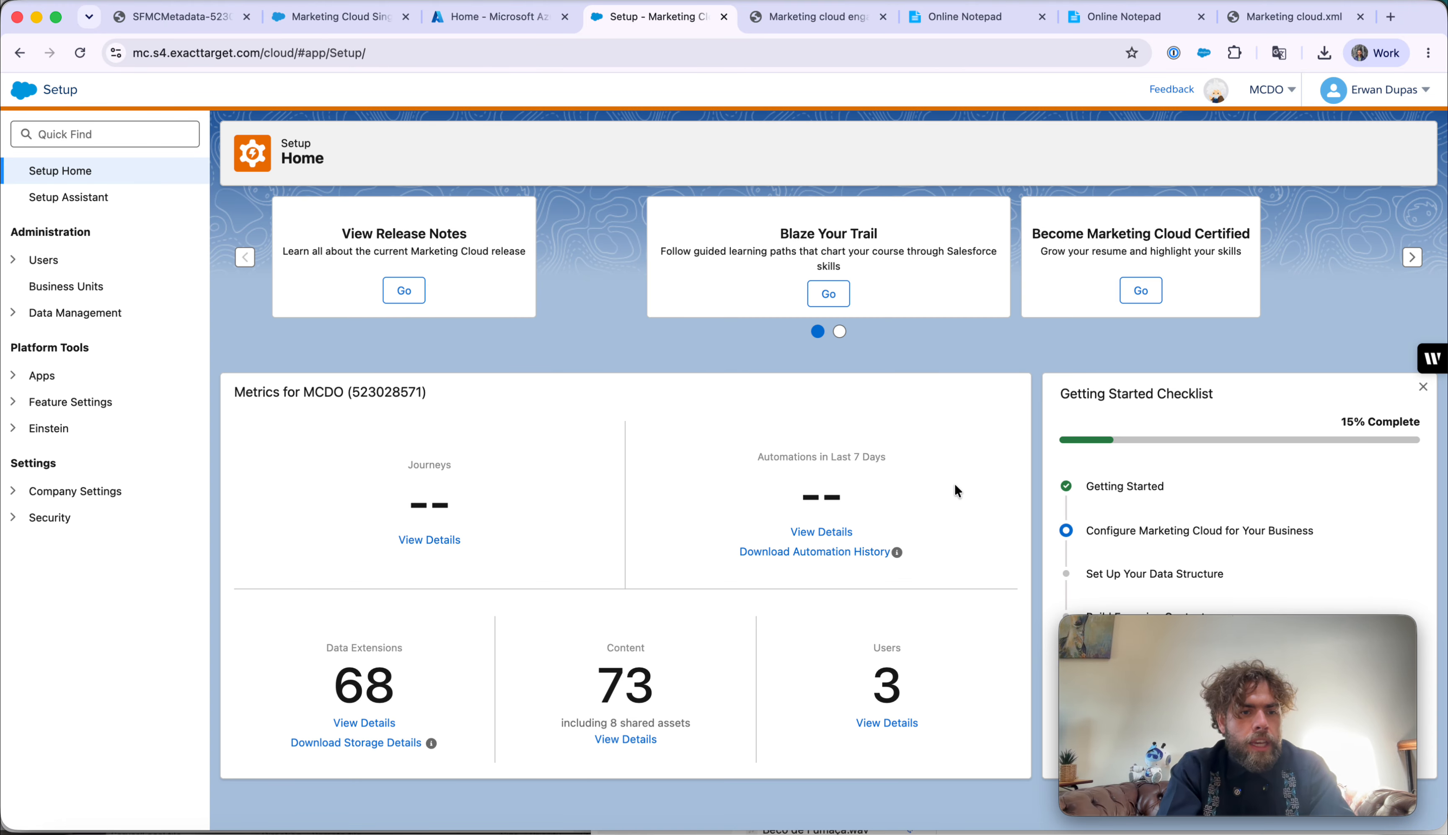
click(20, 522)
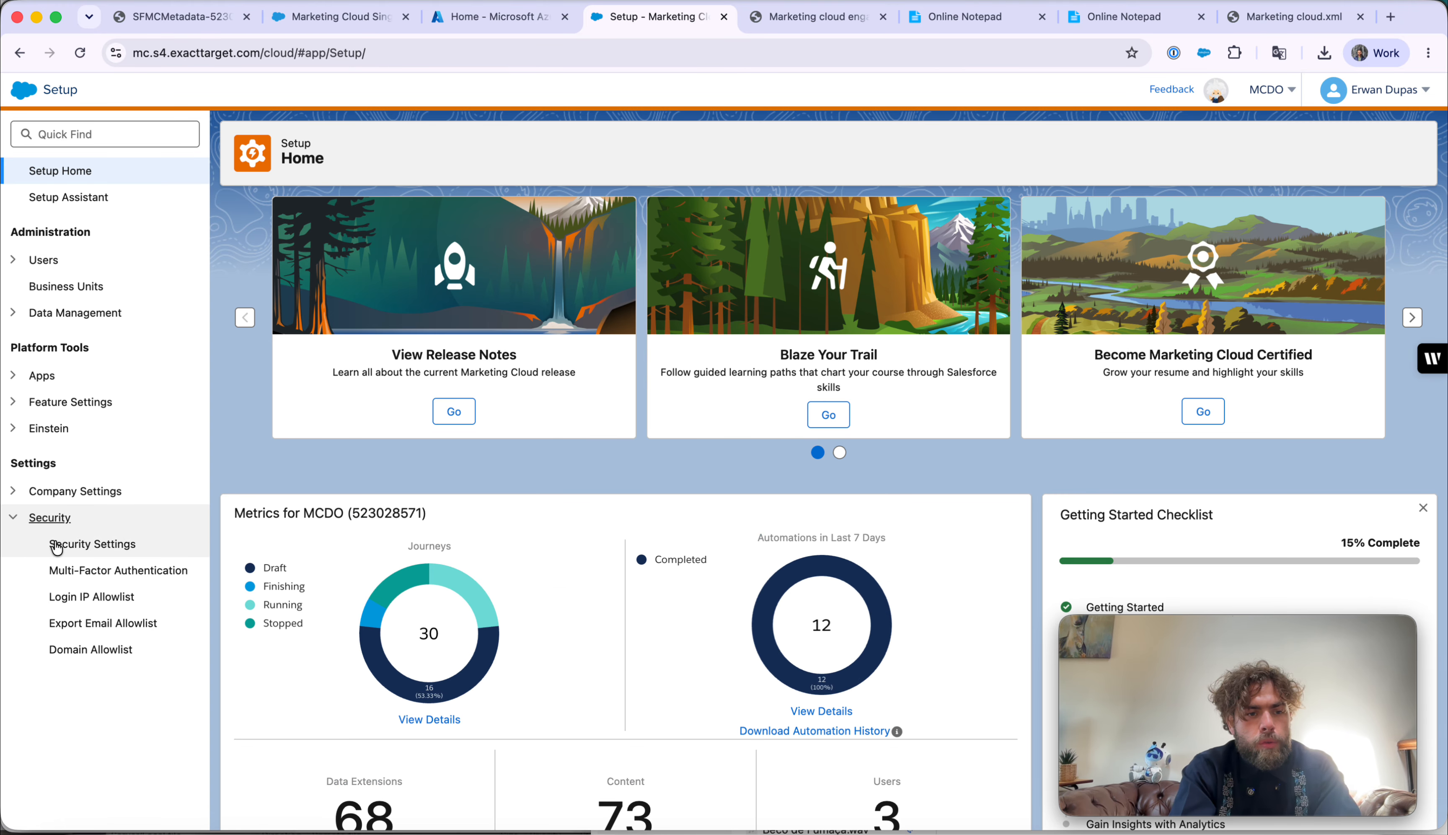
click(64, 546)
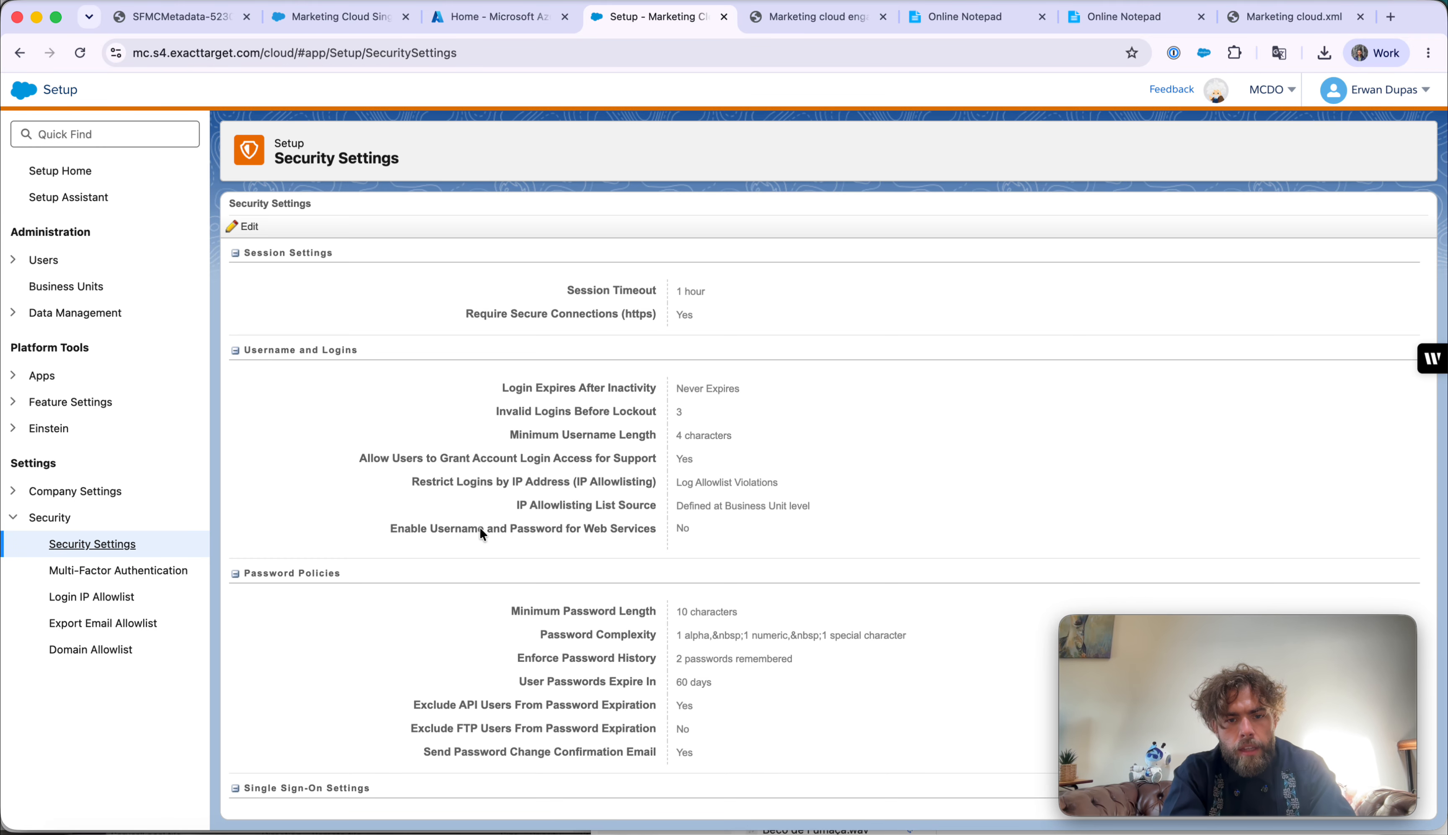
- Download the SSO SAML metadata file from the Single Sign-On Settings section
scroll(520, 555, down, 6)
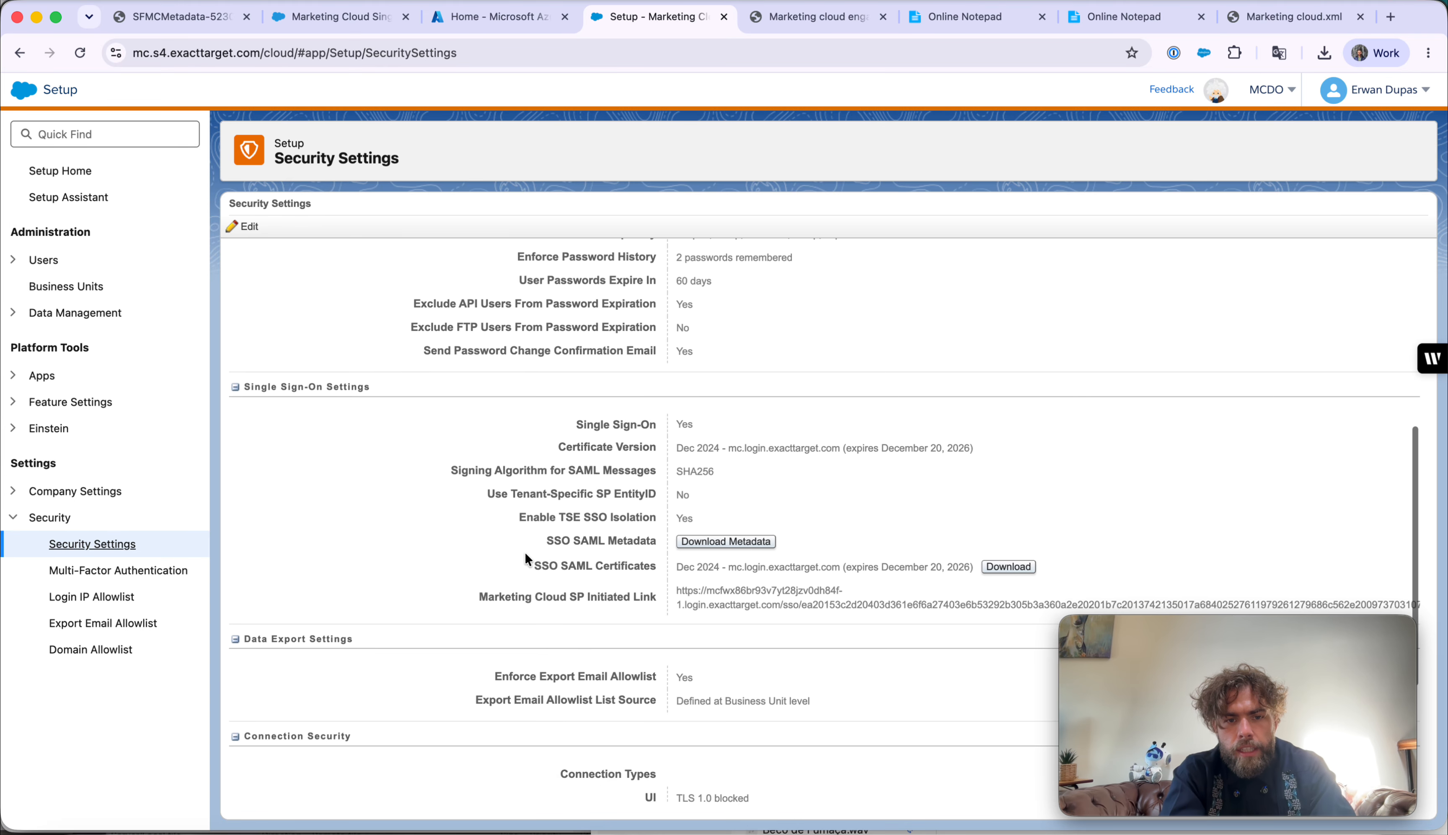
drag(545, 542, 608, 549)
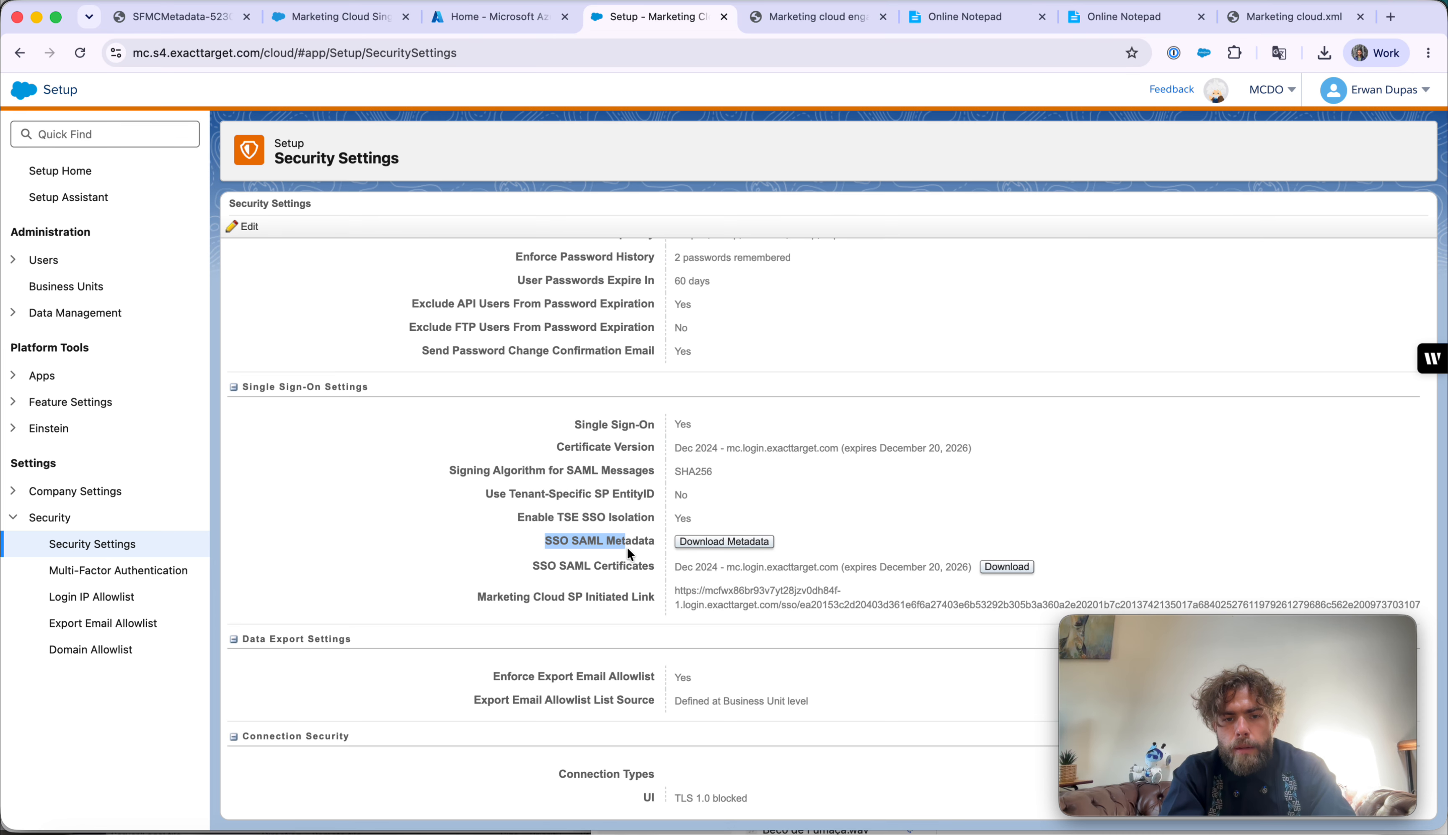
click(608, 549)
click(702, 543)
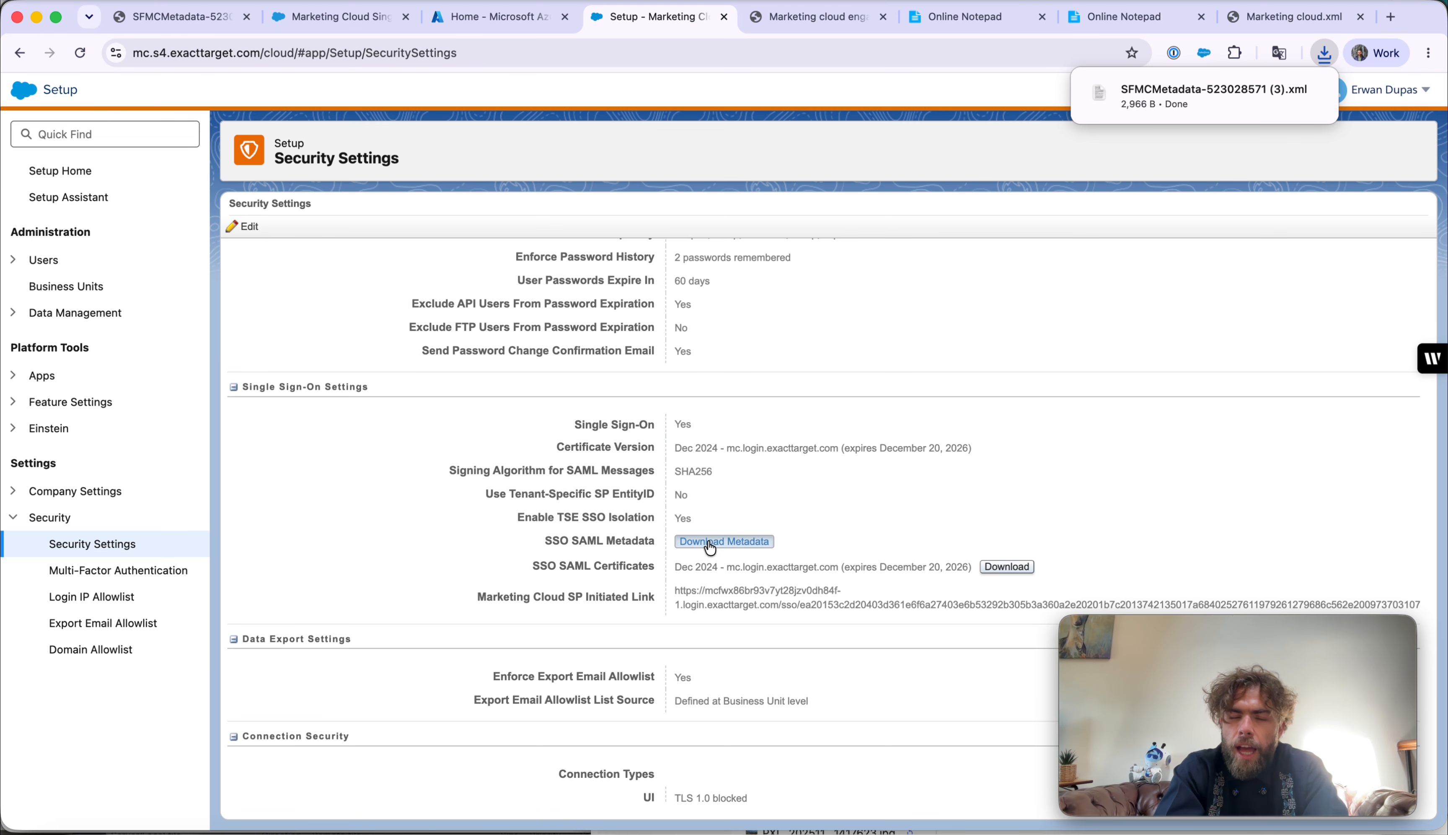
click(1209, 89)
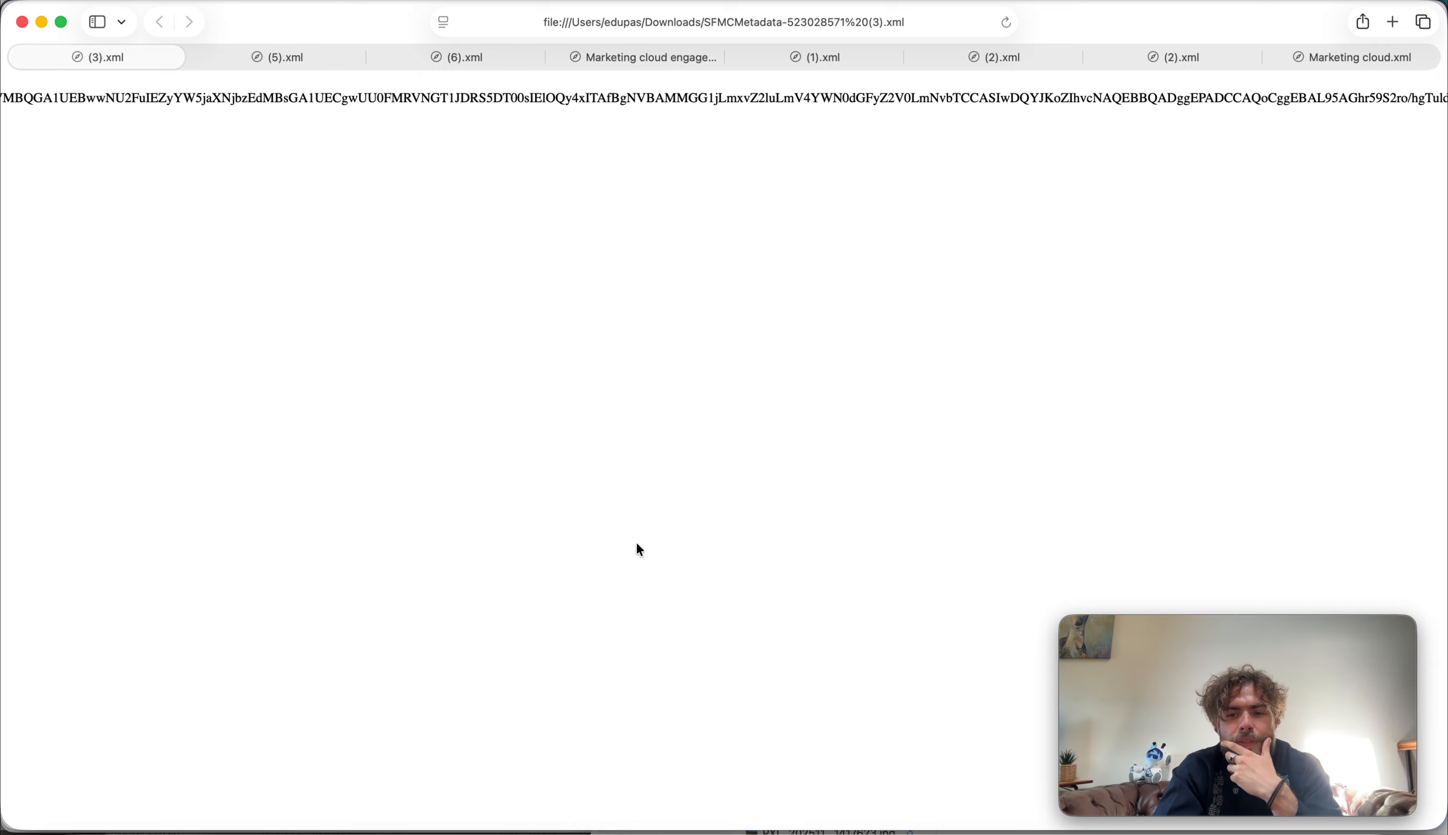
scroll(799, 133, right, 15)
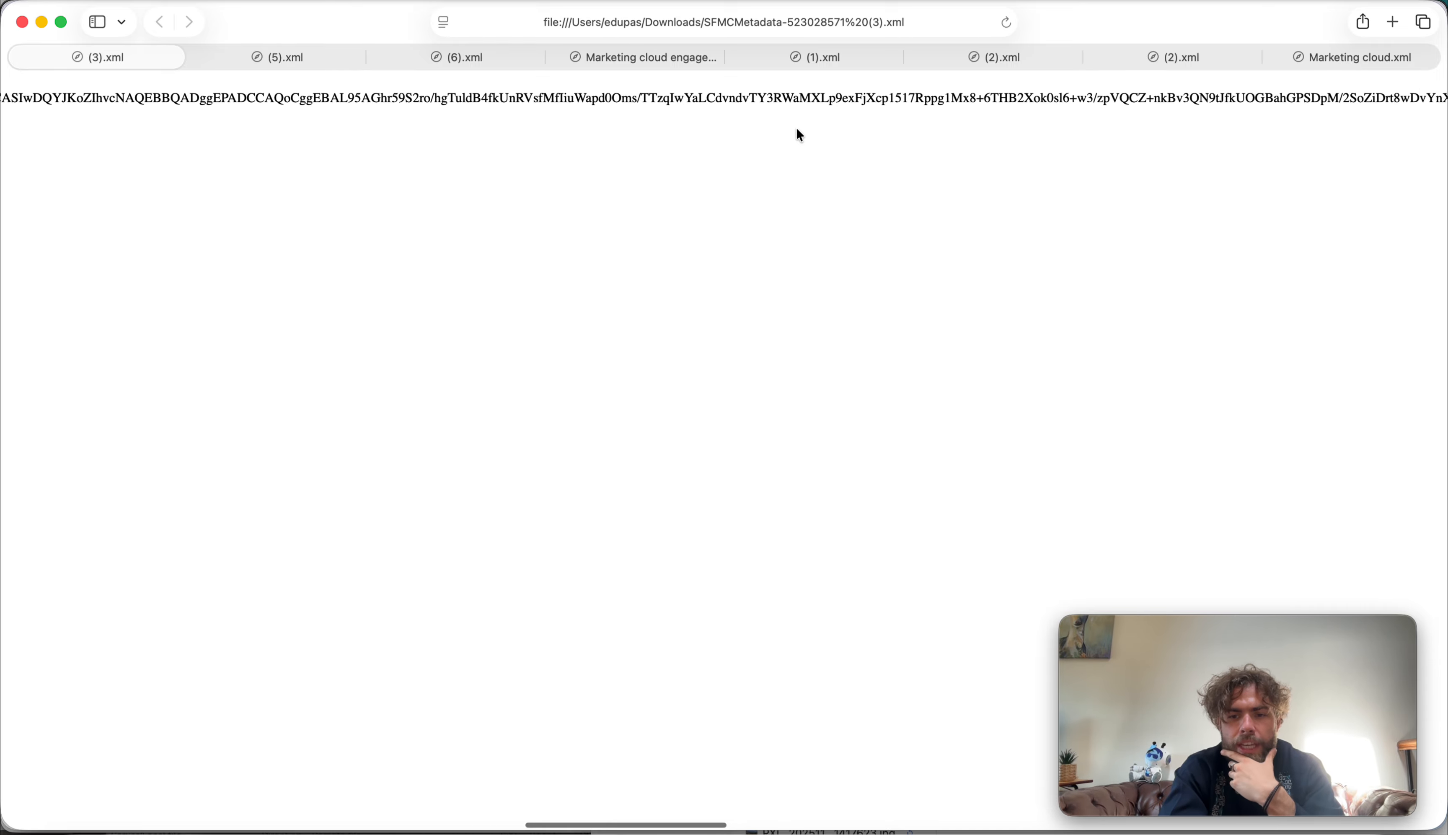
scroll(797, 128, left, 20)
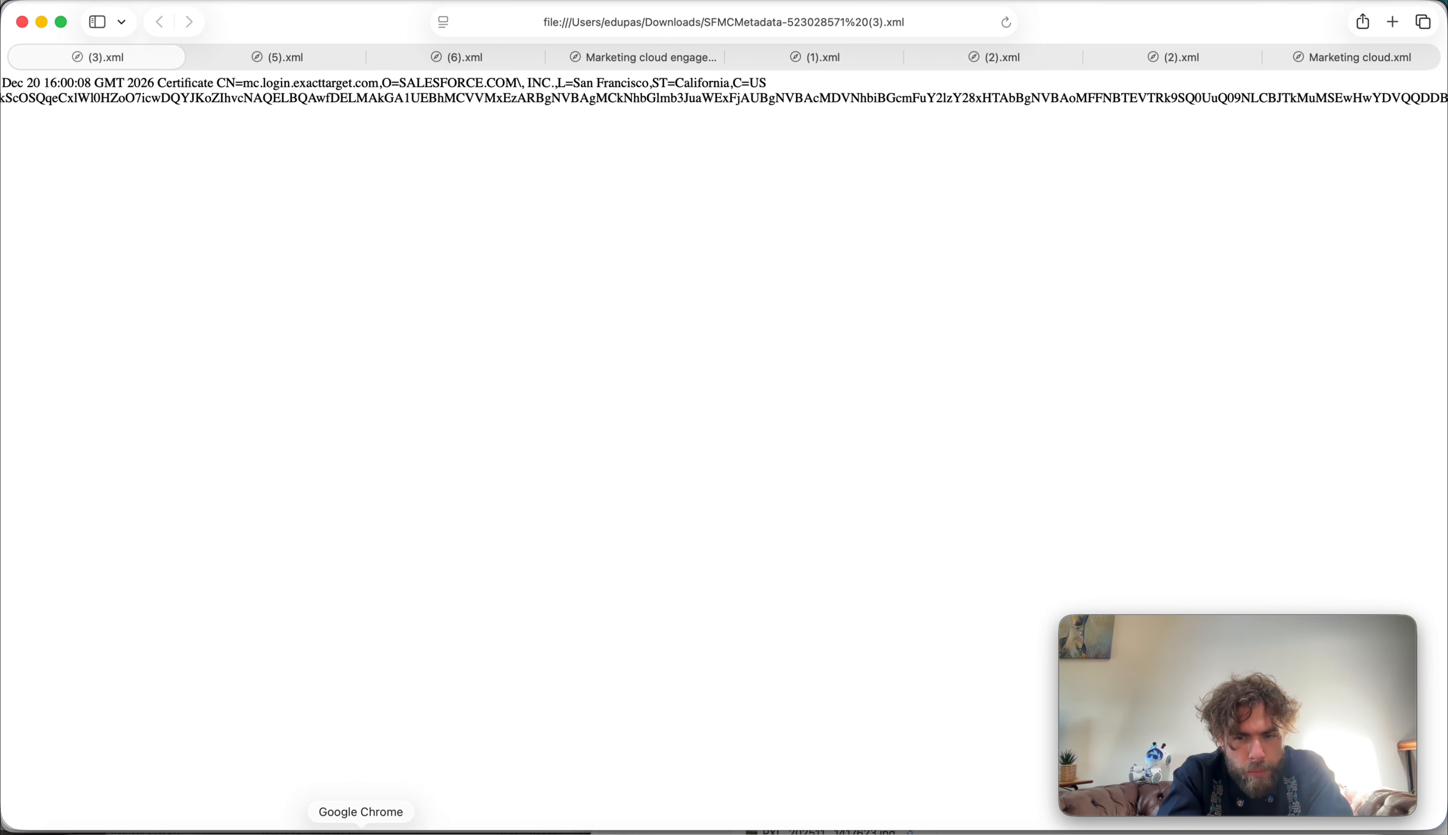
click(360, 831)
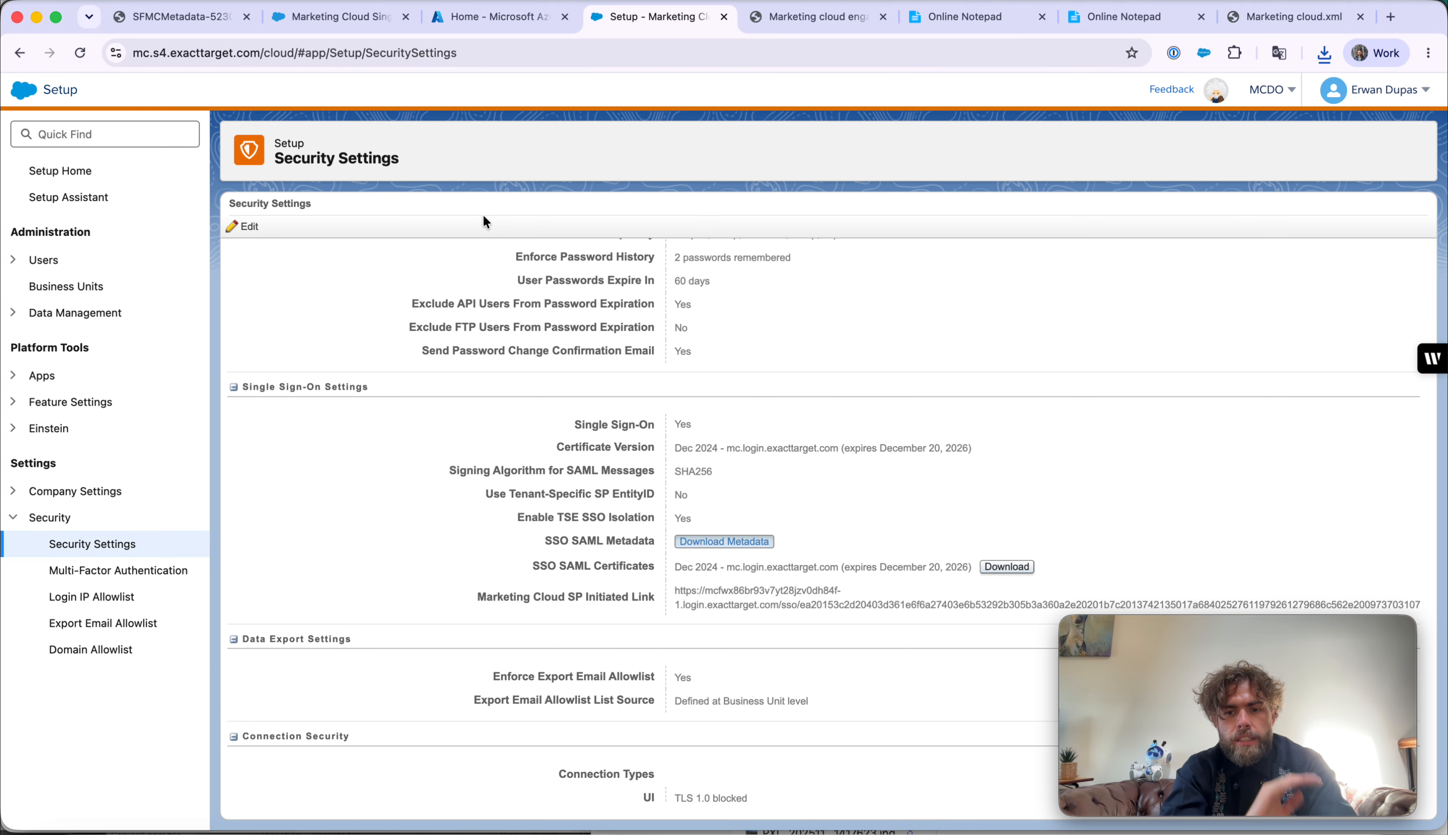
- In the Azure portal, start a New application under Microsoft Entra ID Enterprise applications
click(506, 18)
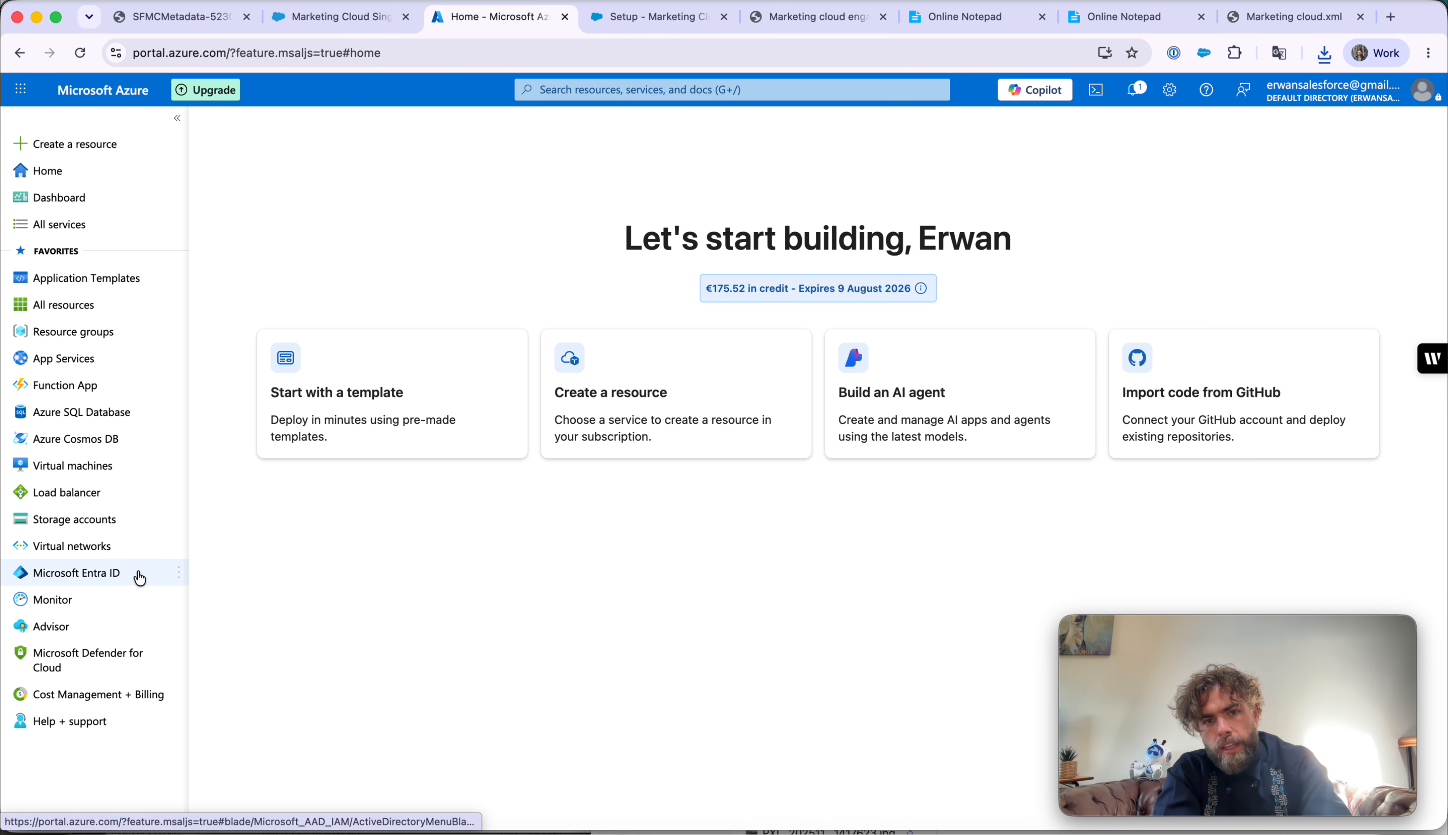
click(133, 580)
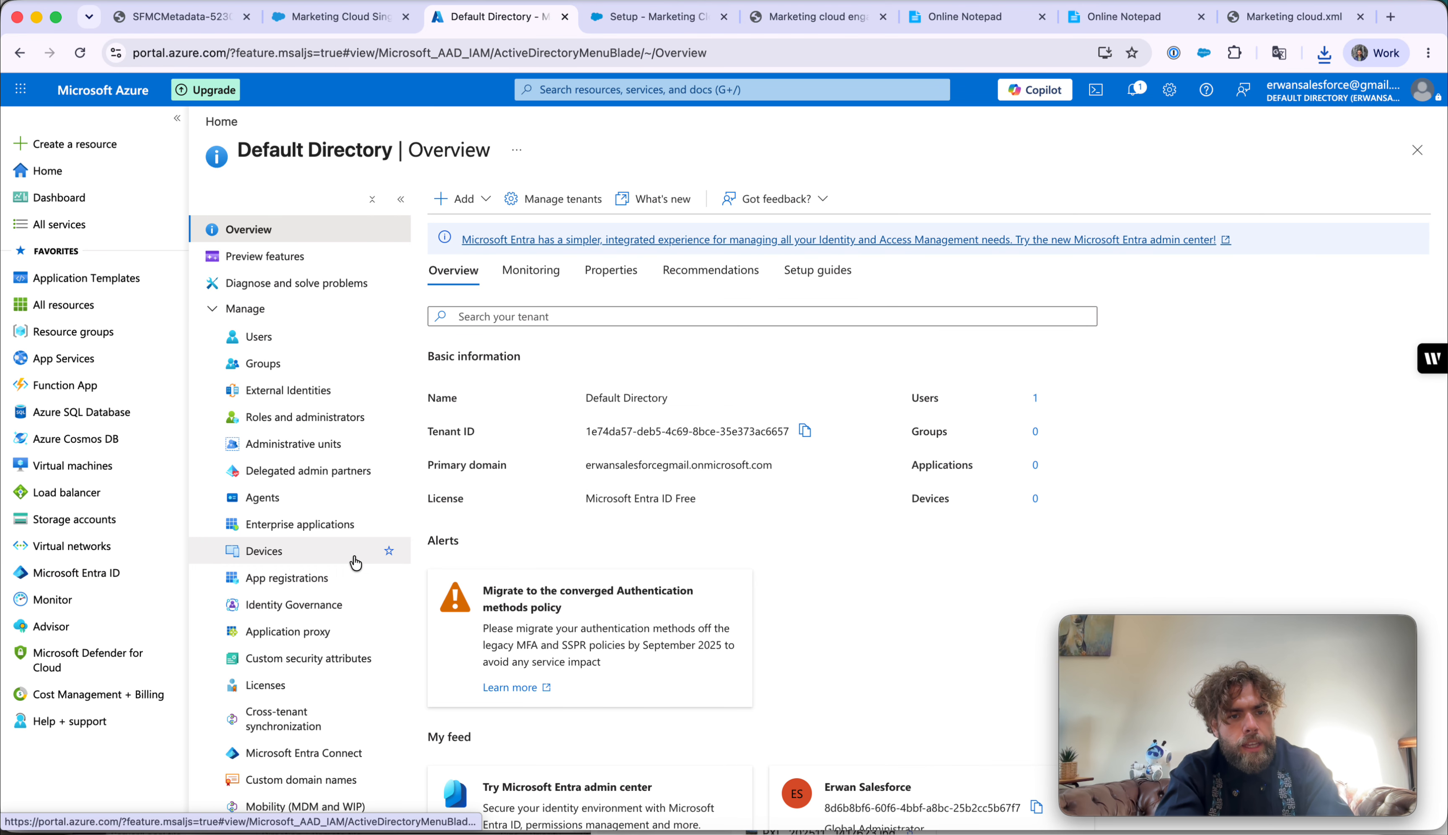
click(342, 530)
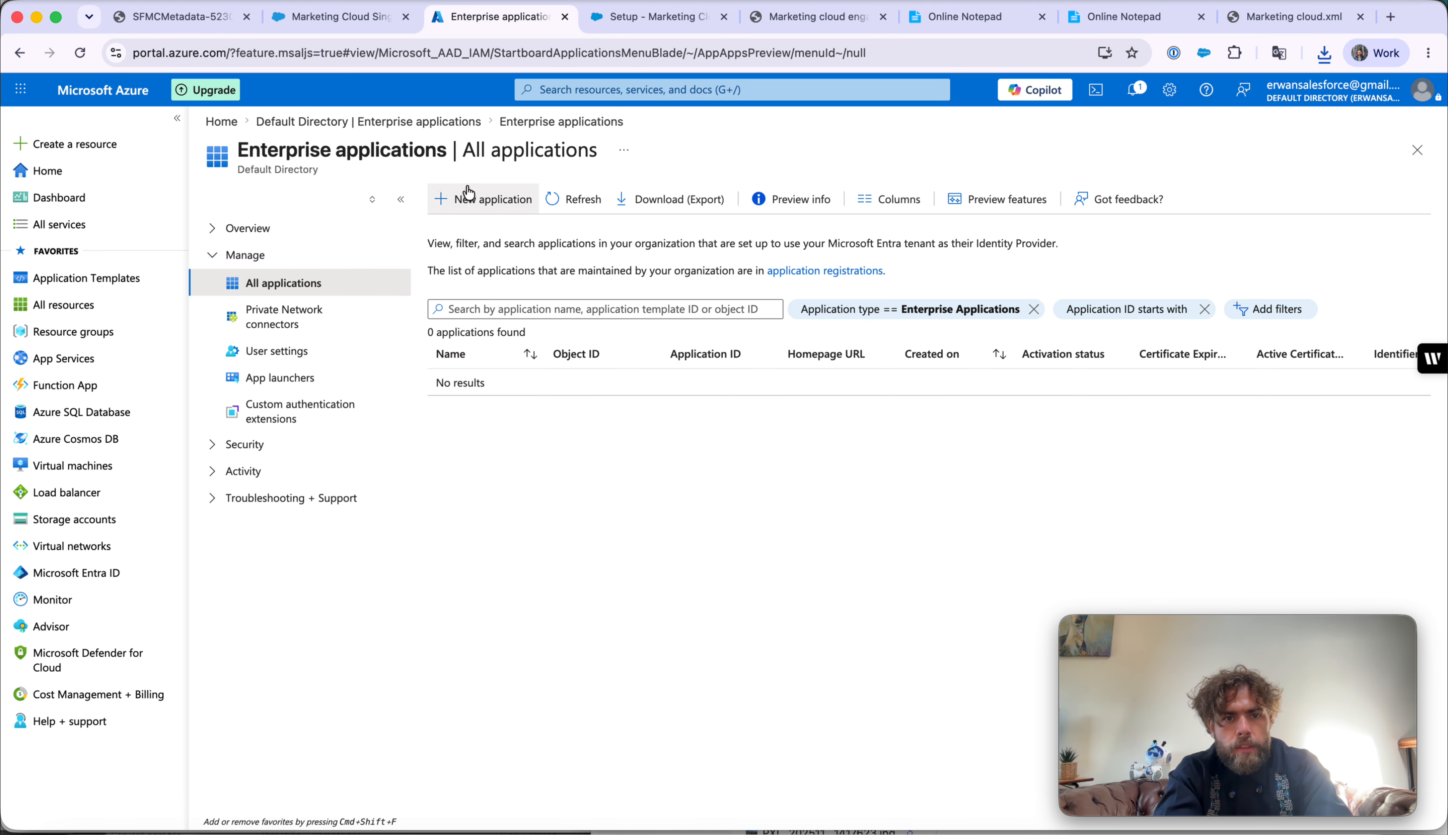
click(461, 198)
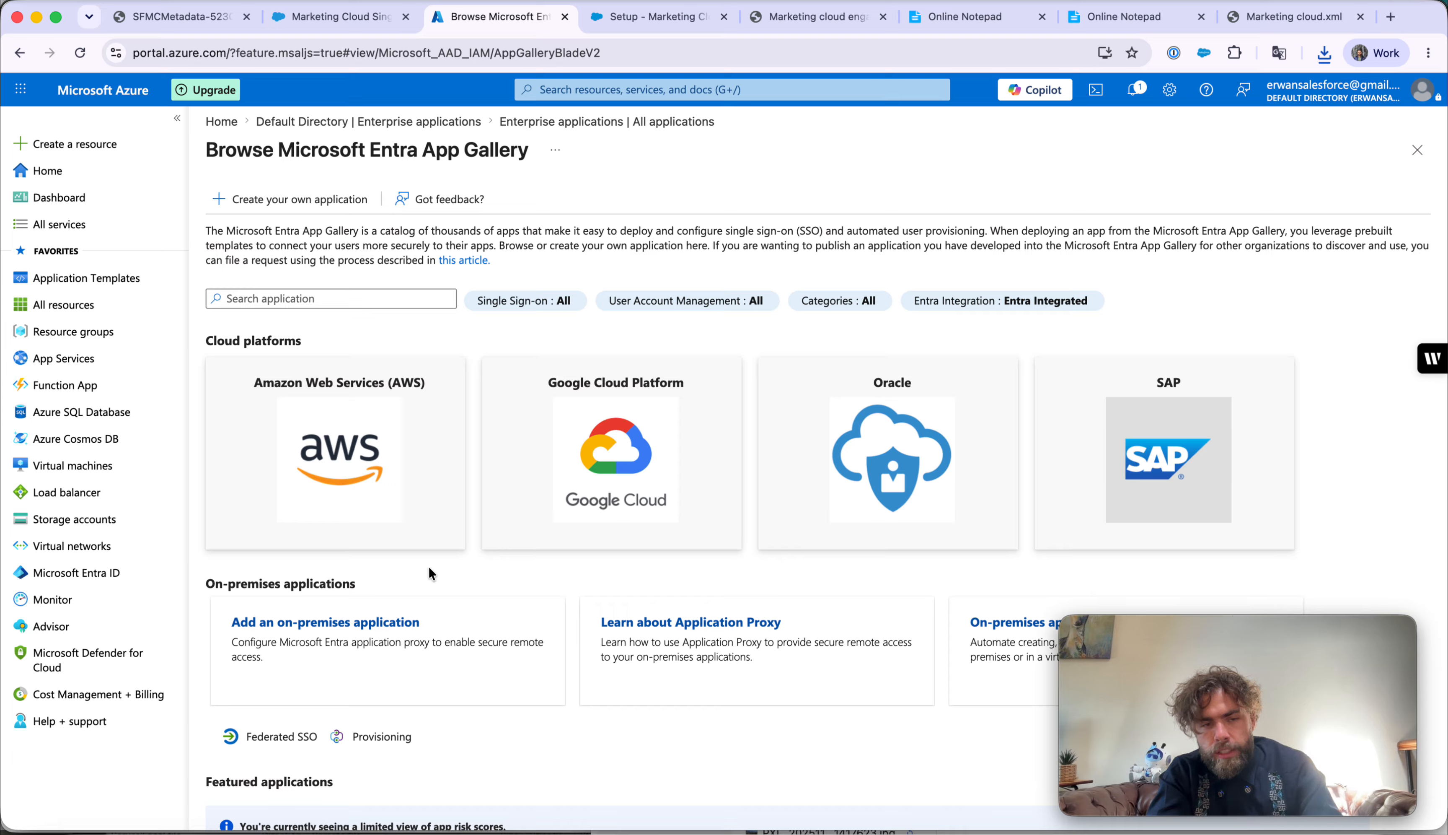
- Create a custom non-gallery enterprise application named 'Marketing cloud'
click(297, 212)
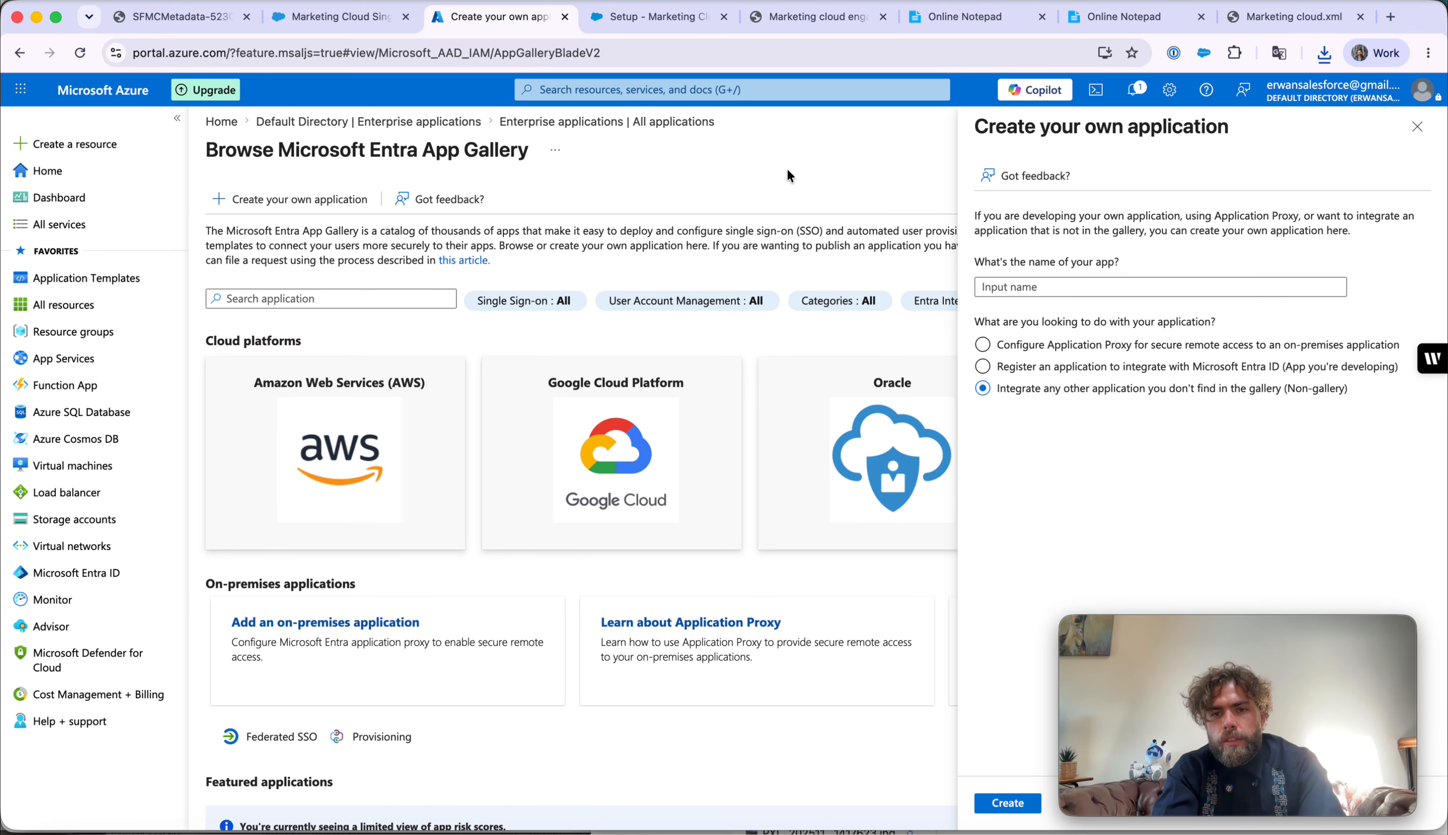
click(1101, 287)
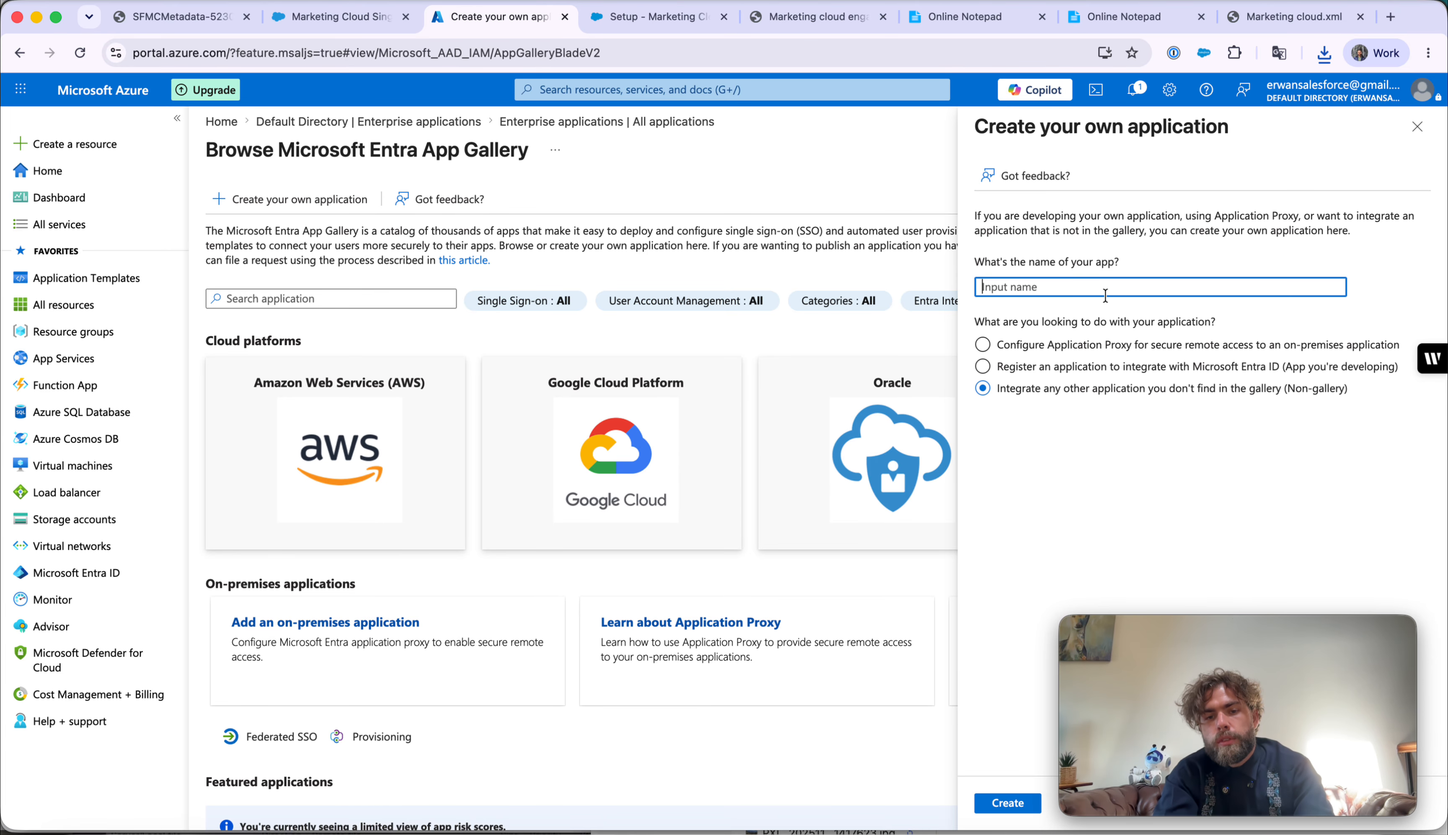
text(Marketing cloud)
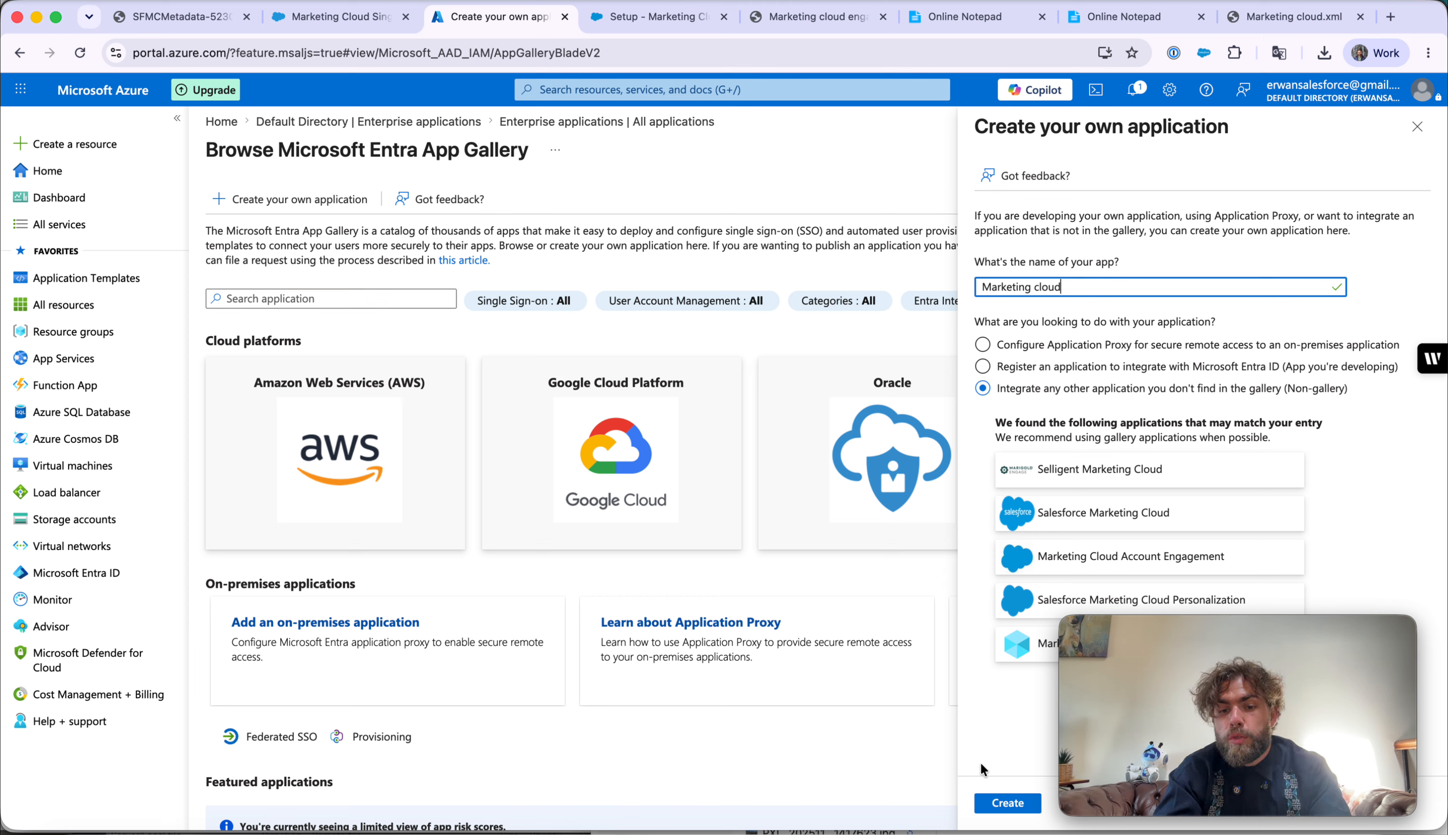
click(994, 804)
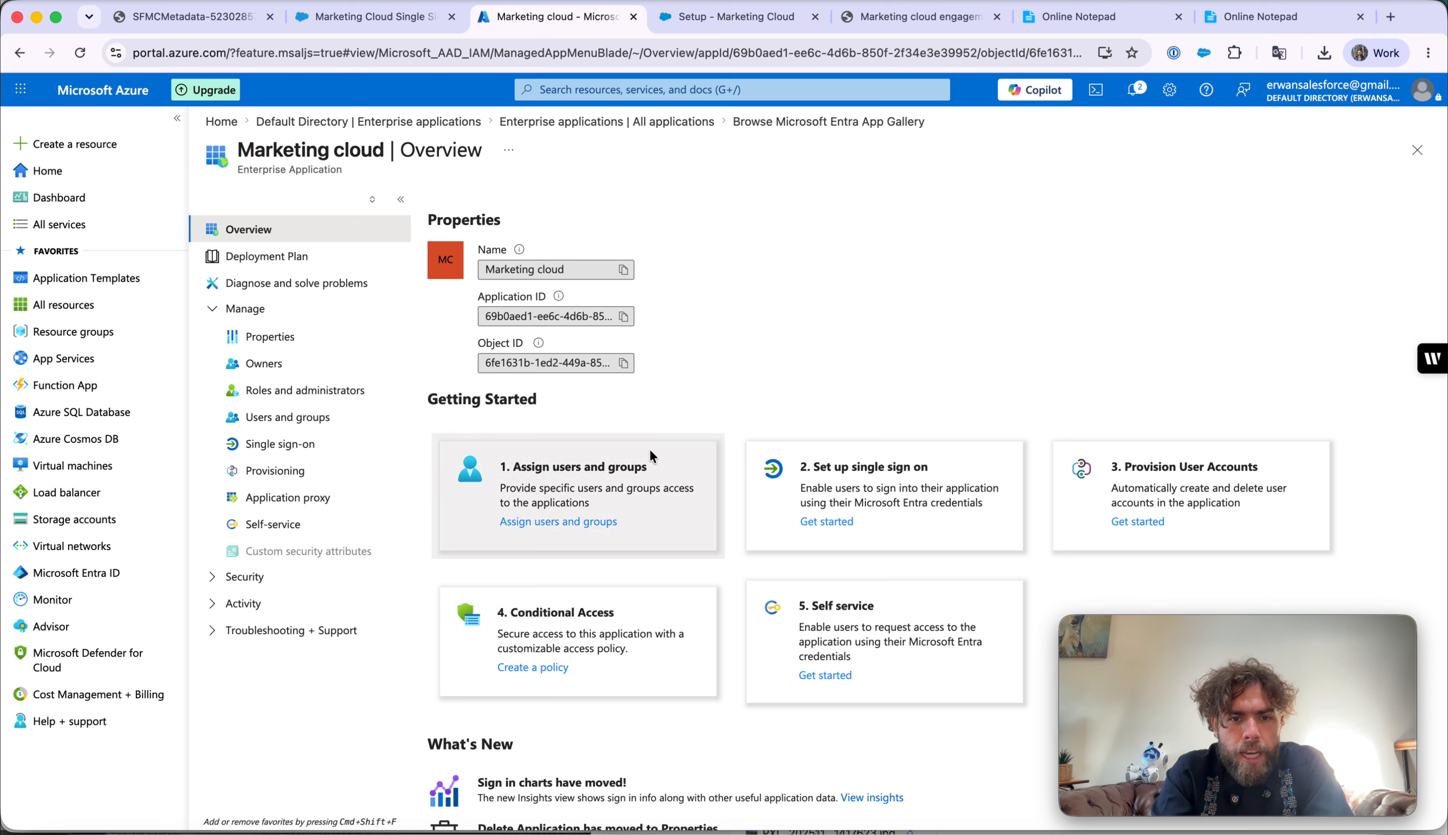
- Assign the directory's only user to Marketing cloud with the User role
click(570, 522)
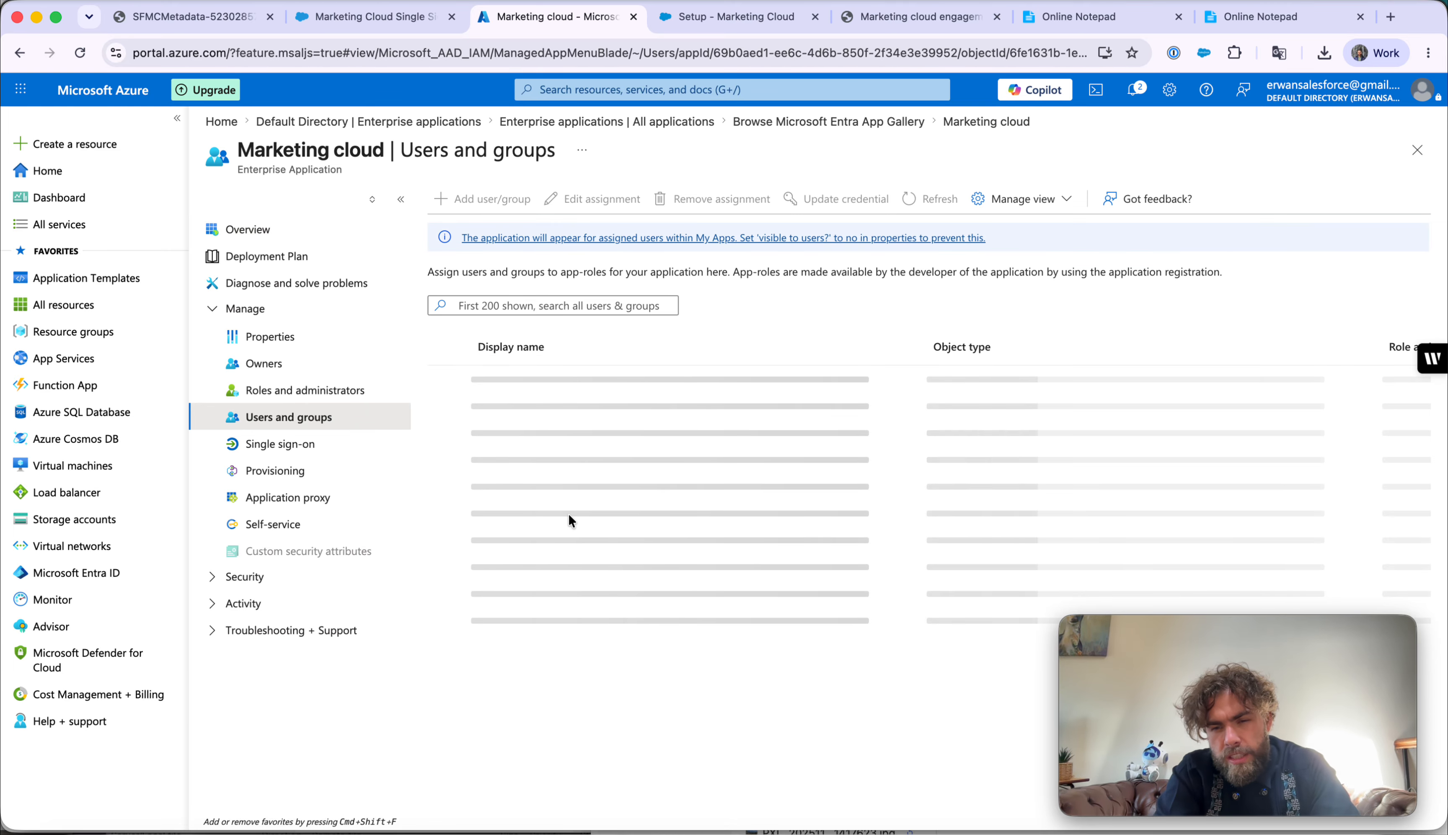
click(486, 199)
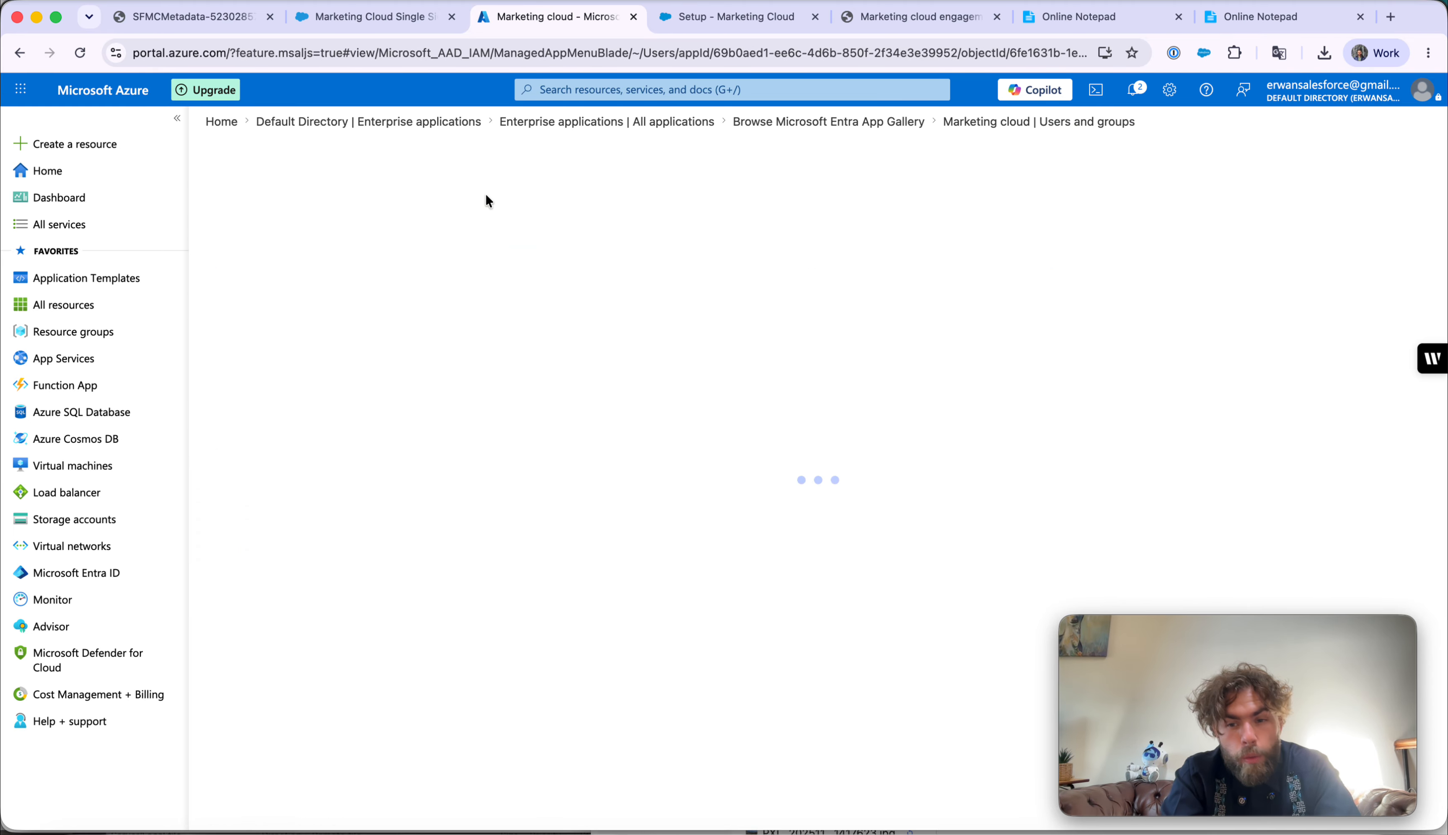
click(253, 316)
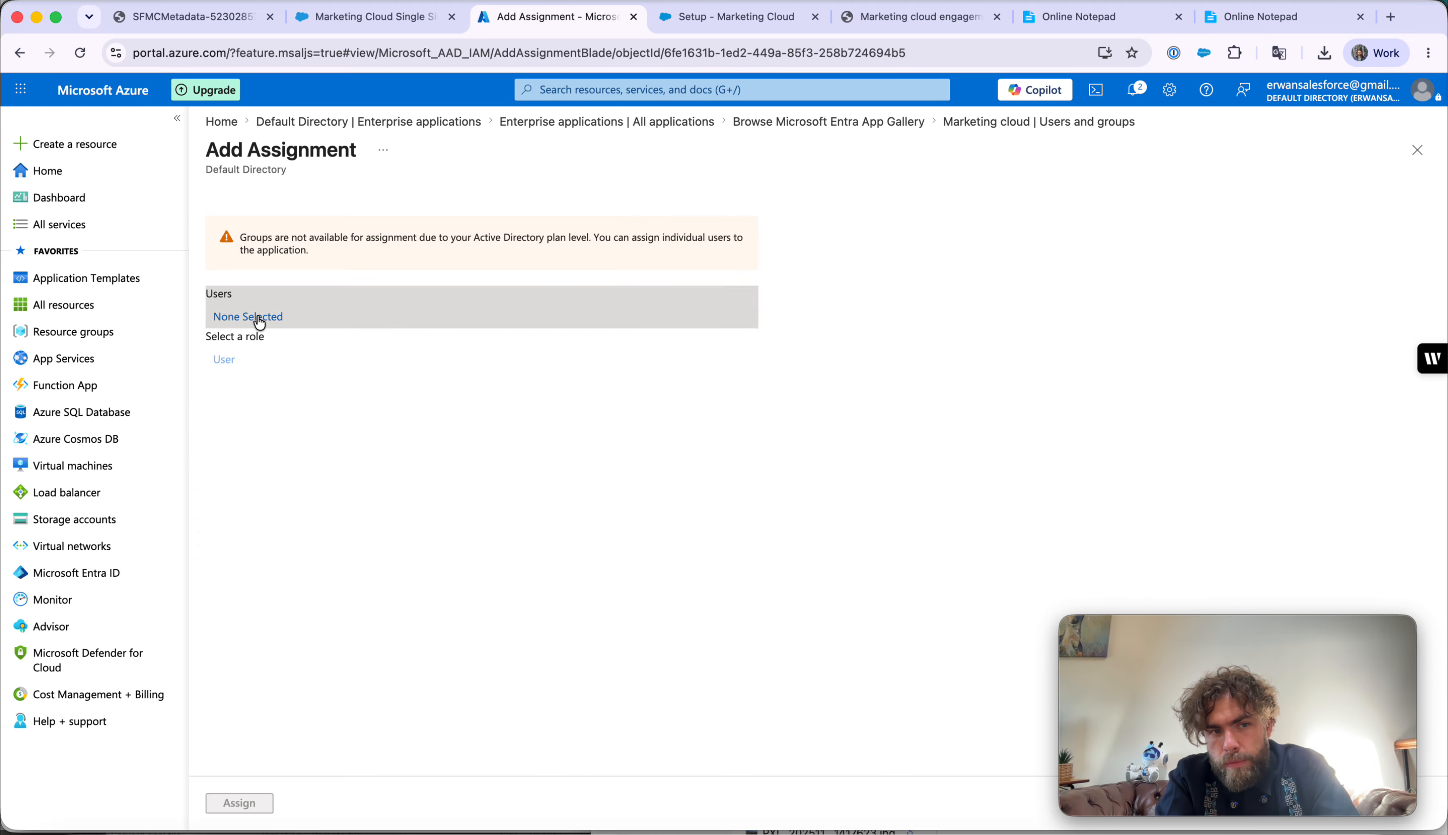
click(543, 387)
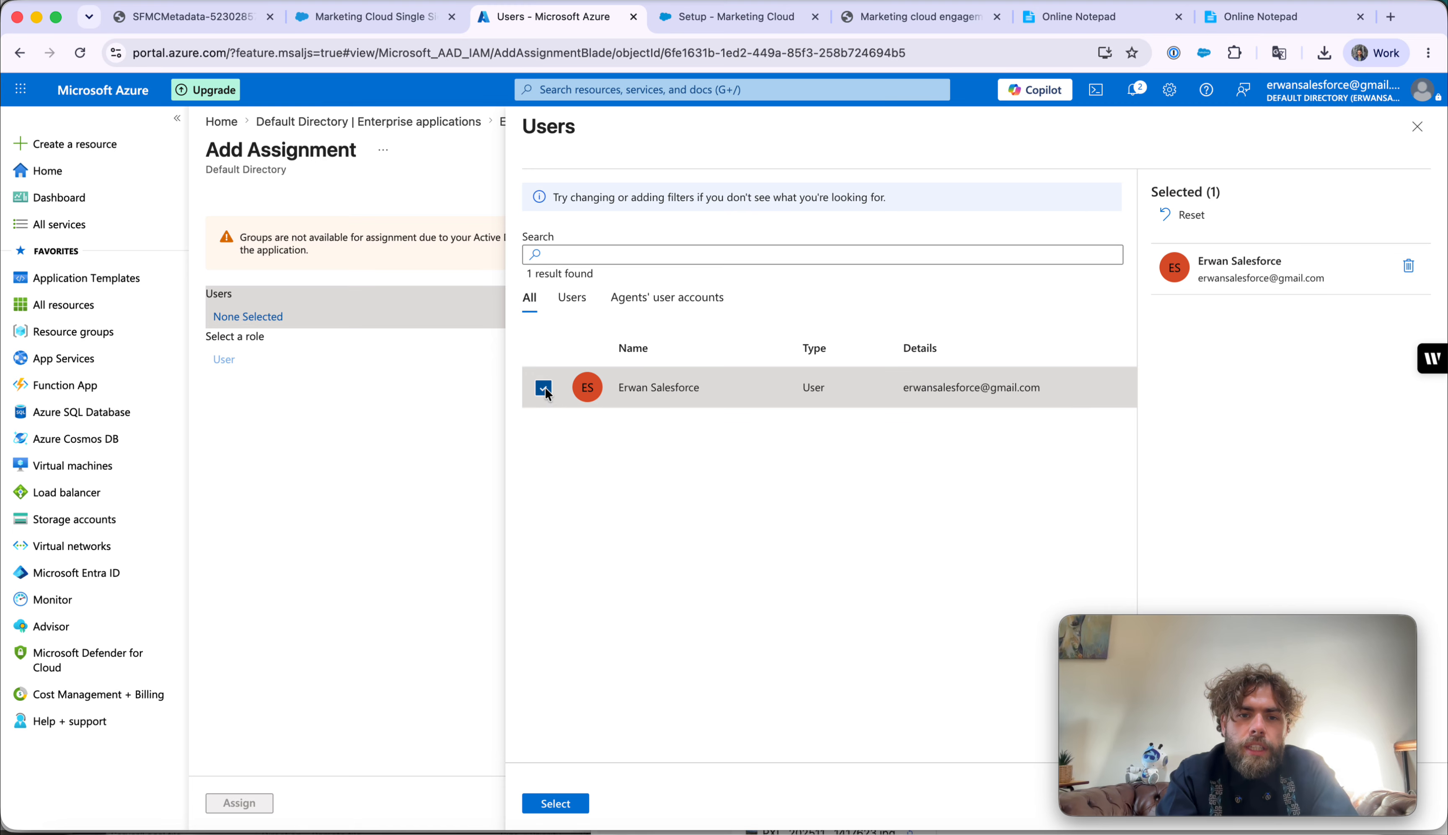
click(550, 804)
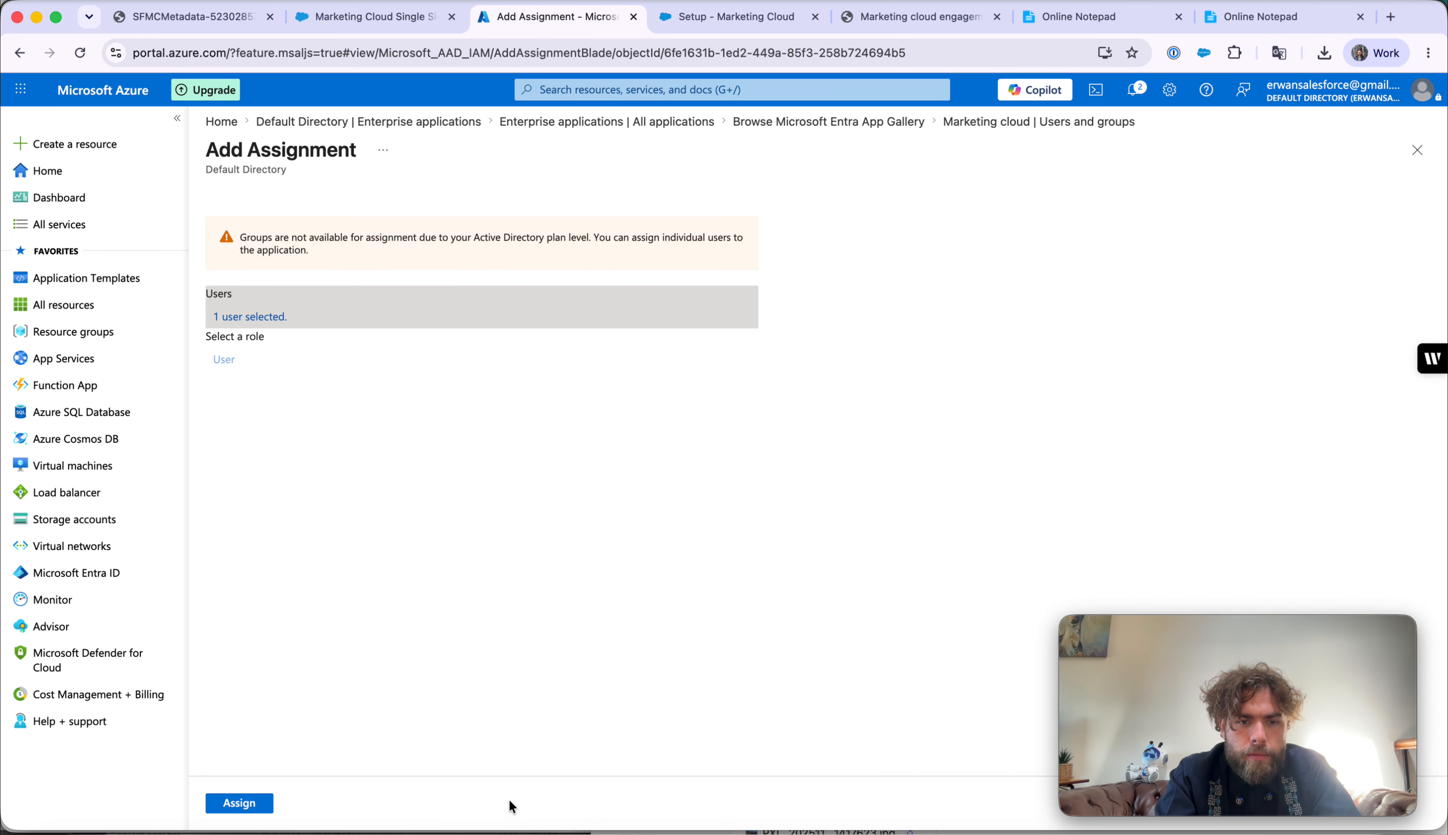
click(228, 805)
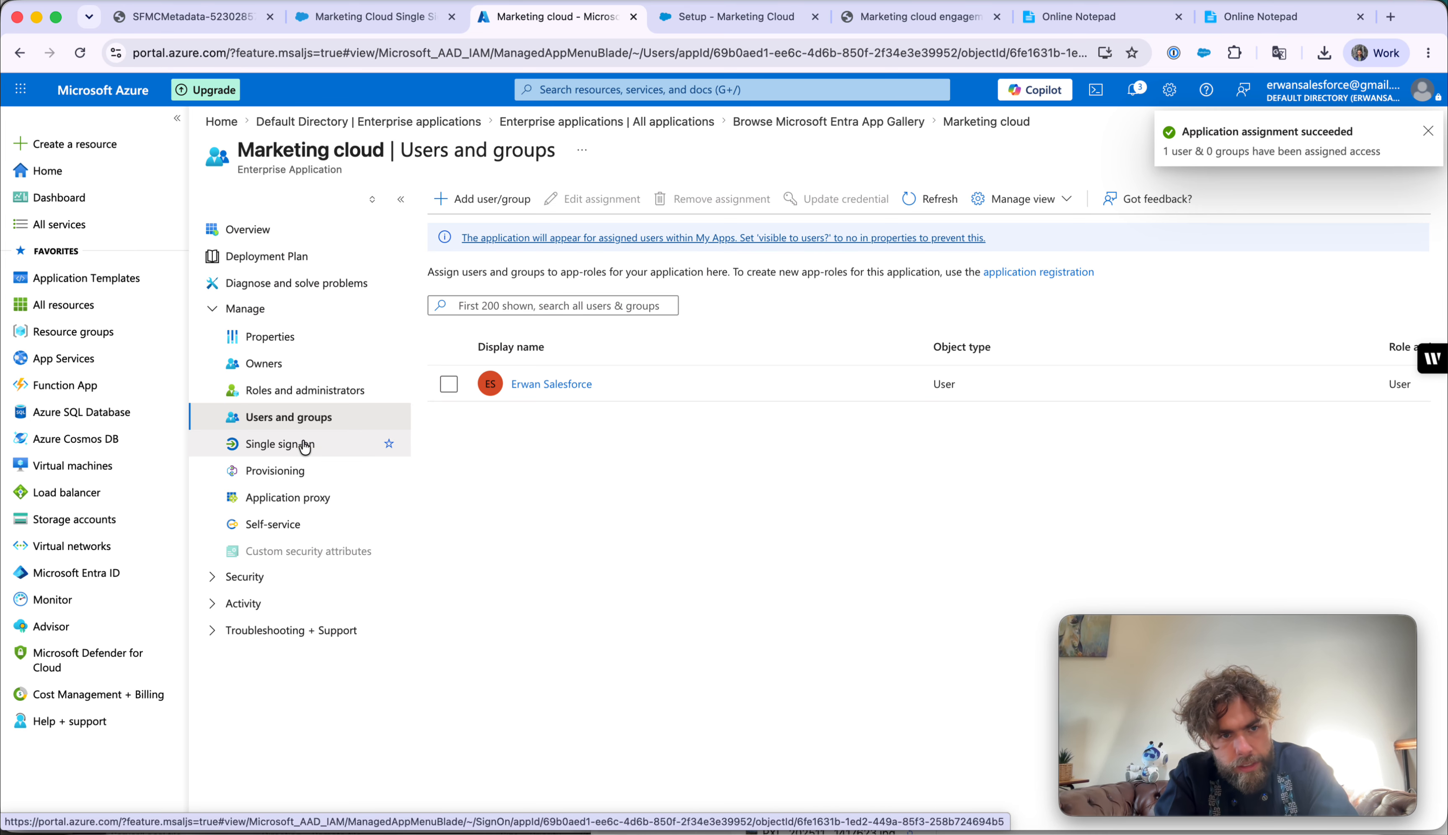
- On Marketing cloud's Single sign-on page, select SAML as the method
click(270, 445)
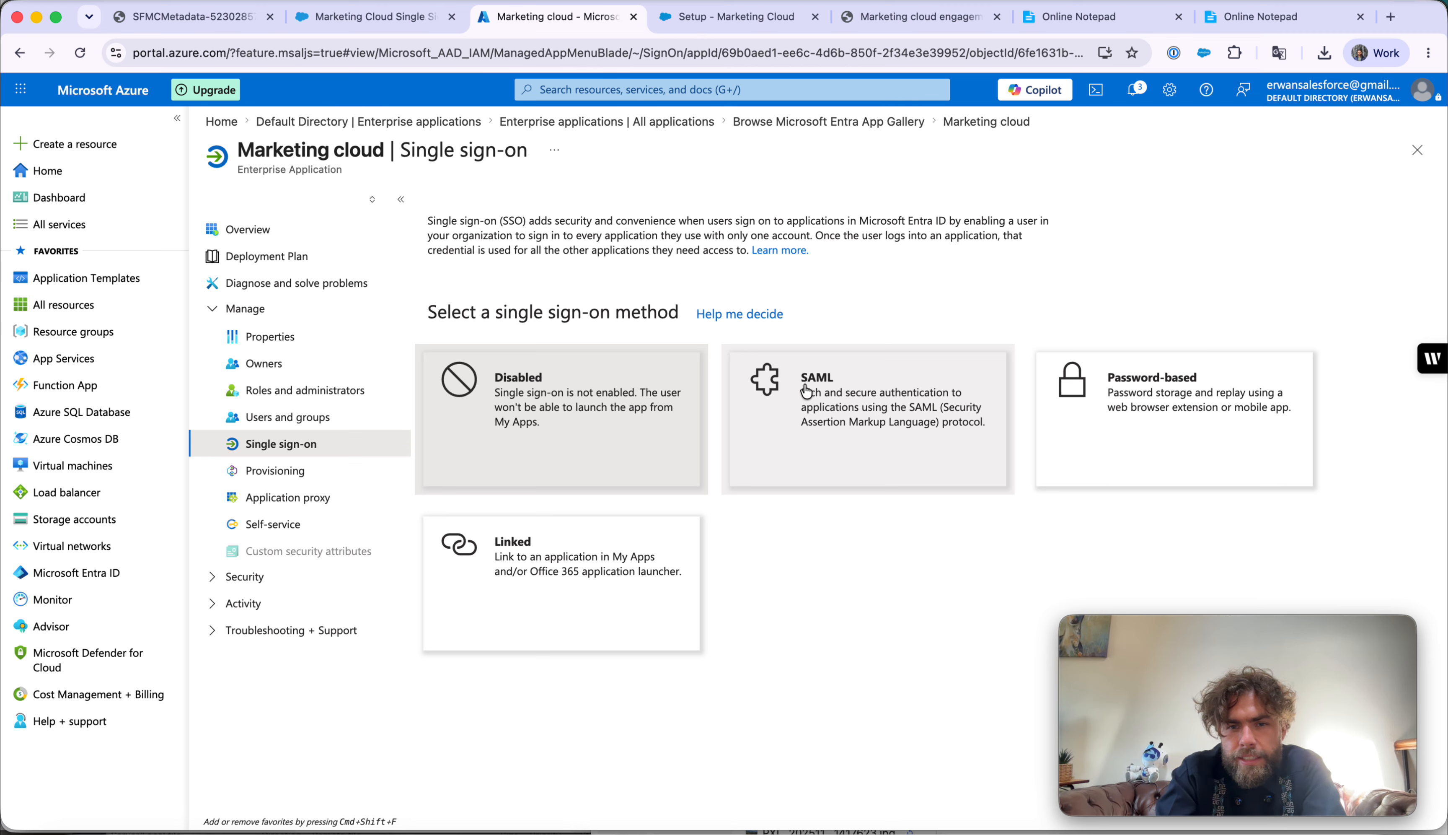
click(833, 391)
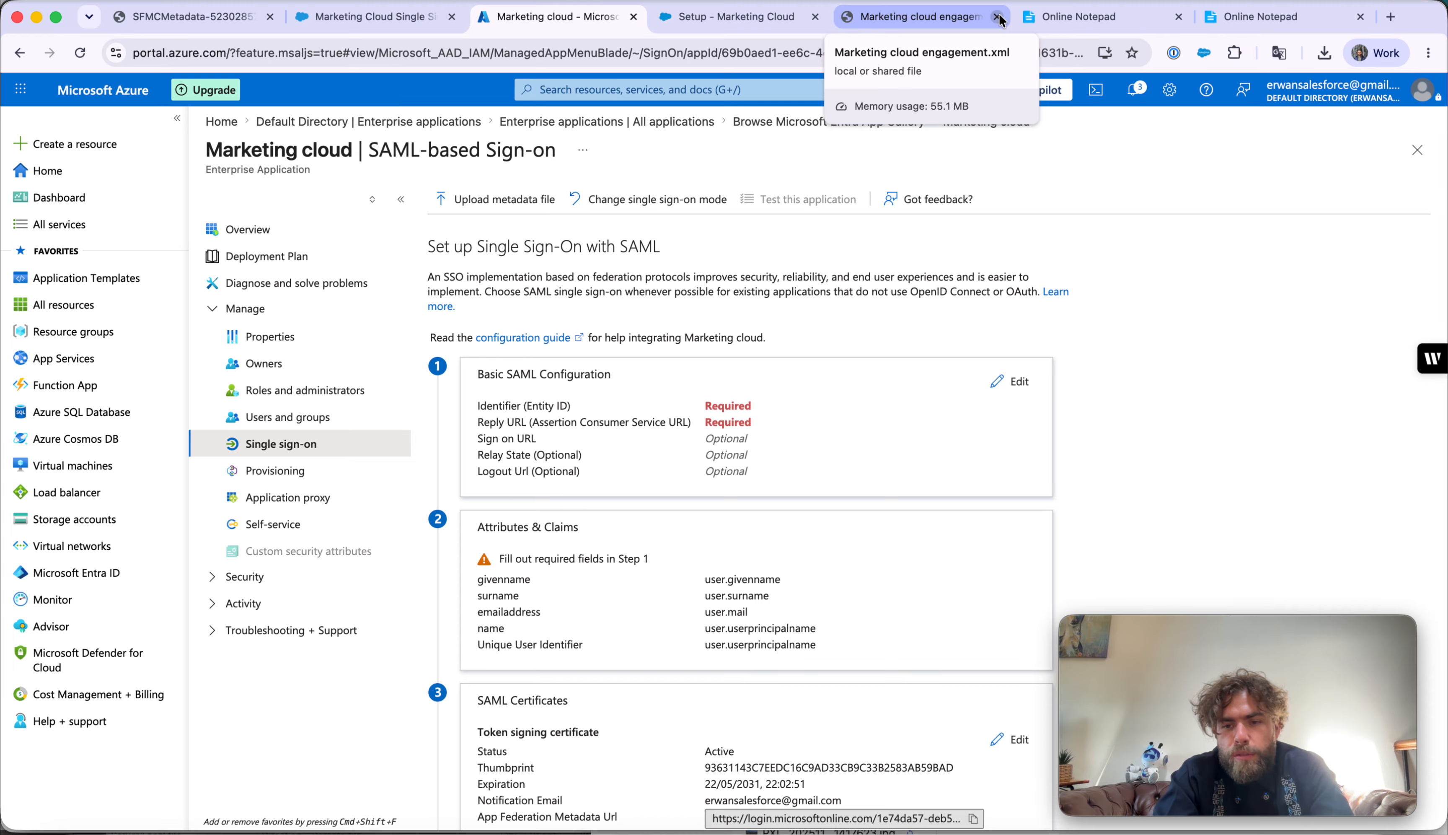
- Review the entityID and assertion consumer service URLs in the downloaded metadata XML
click(190, 16)
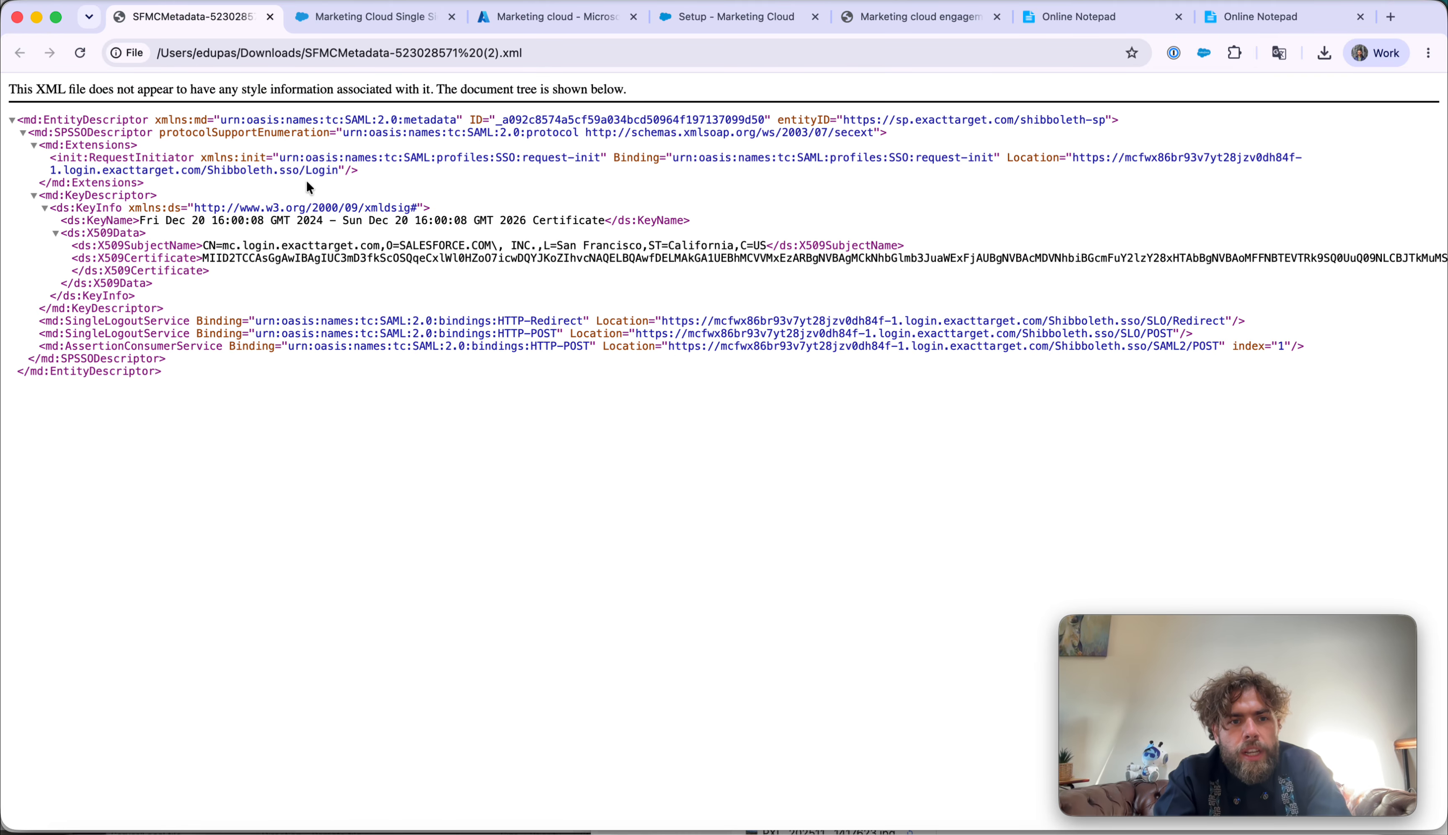
drag(840, 119, 994, 120)
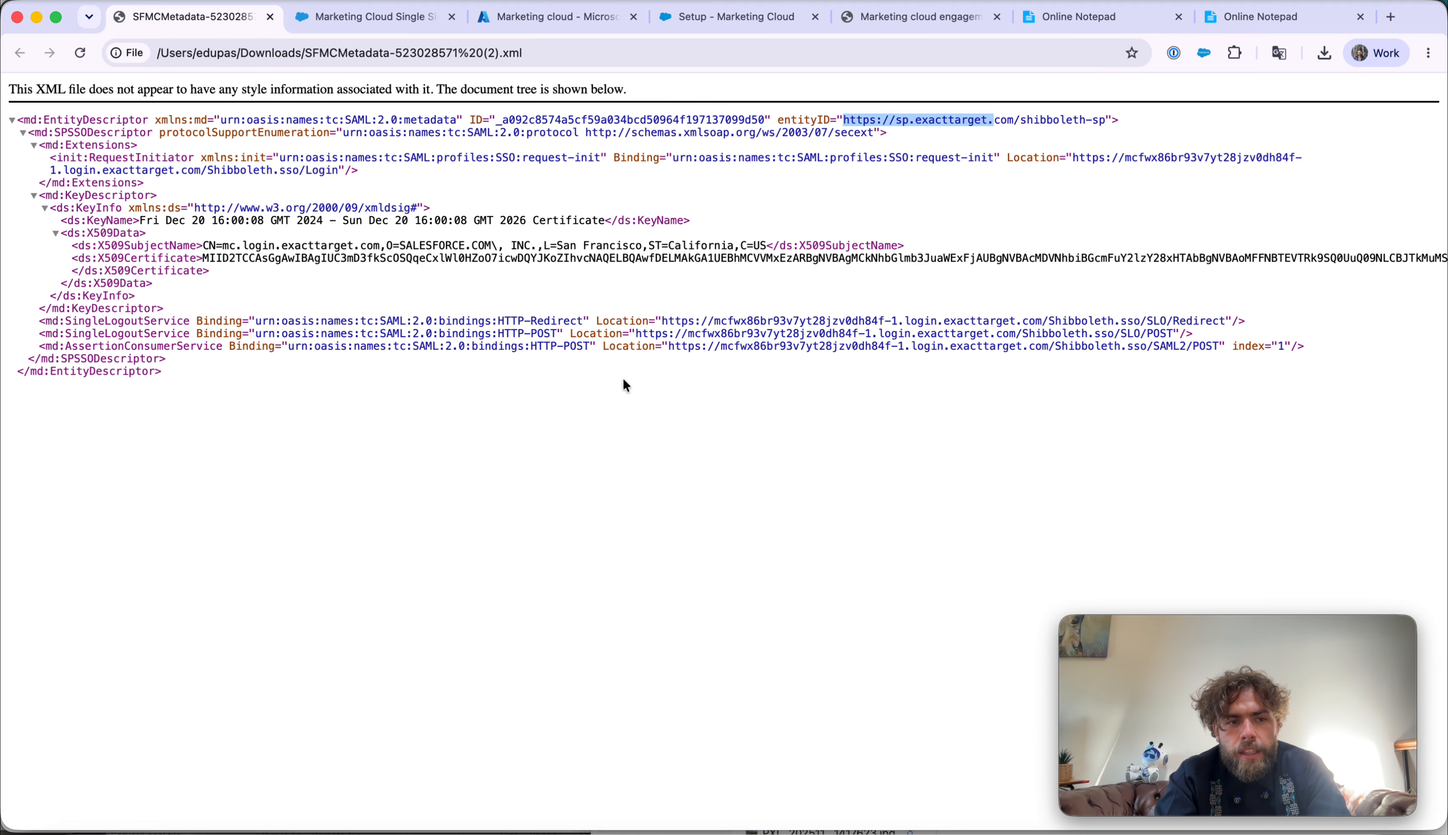
drag(675, 346, 695, 346)
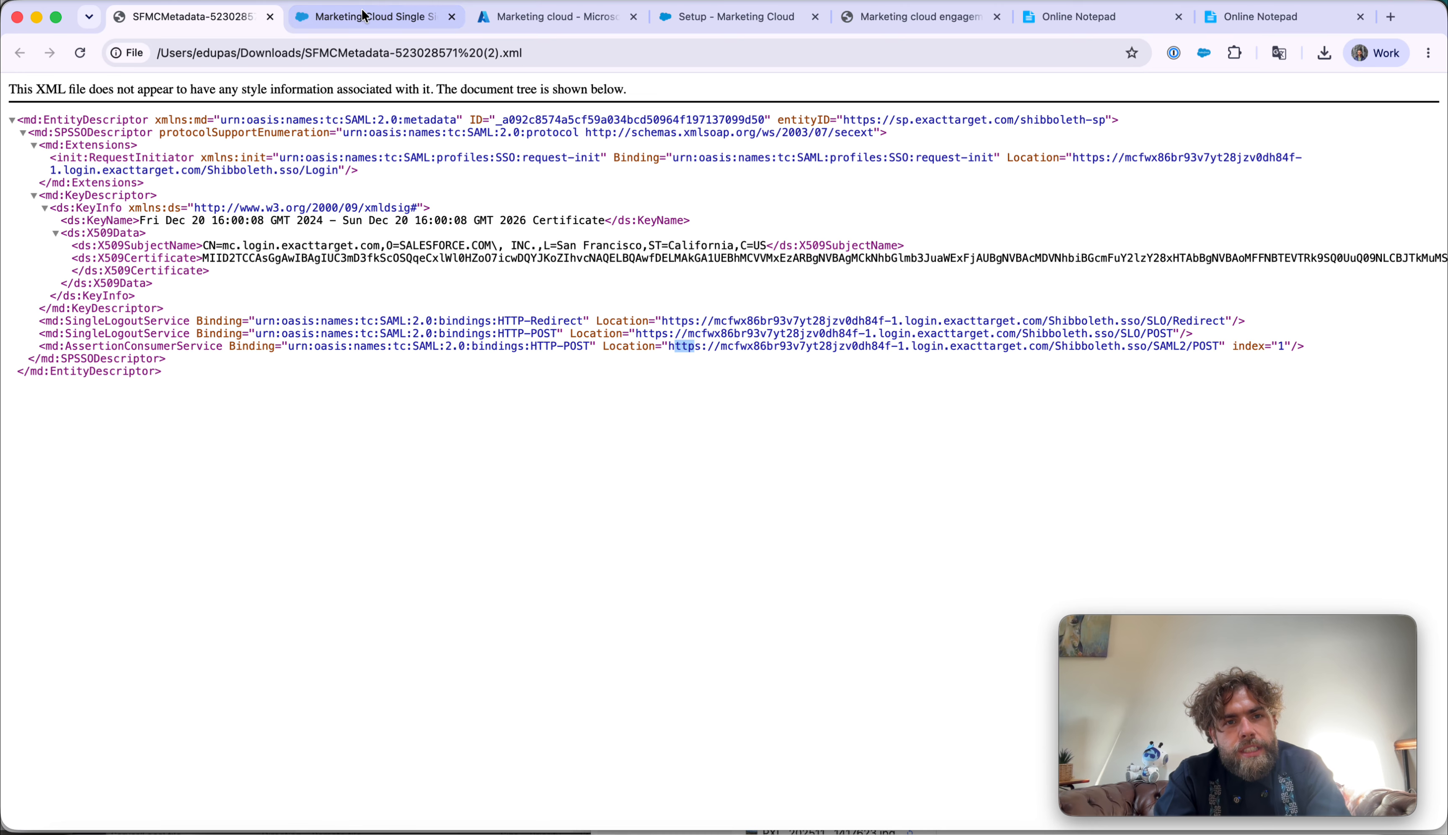
click(548, 20)
click(483, 204)
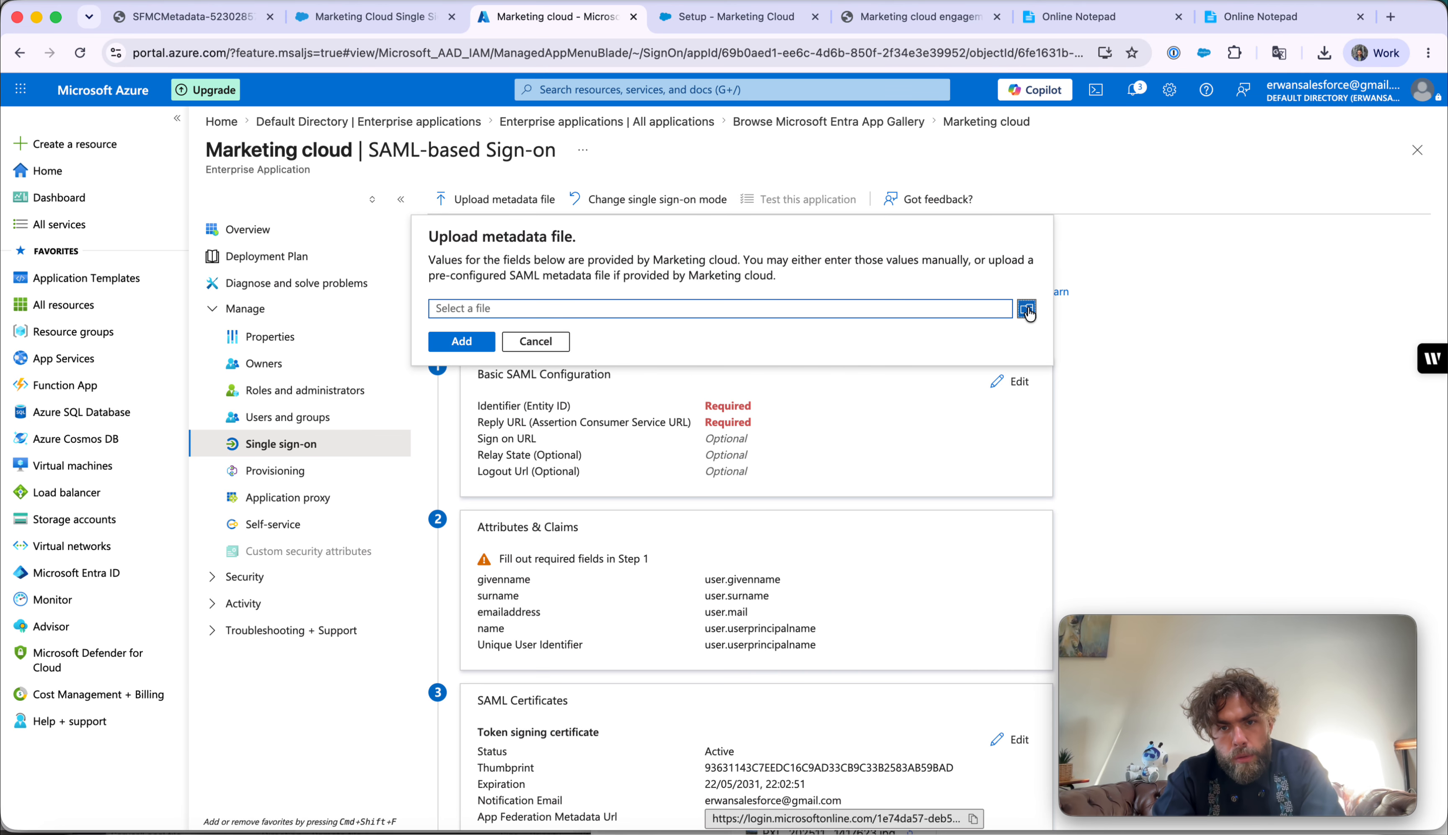
click(1027, 310)
click(494, 323)
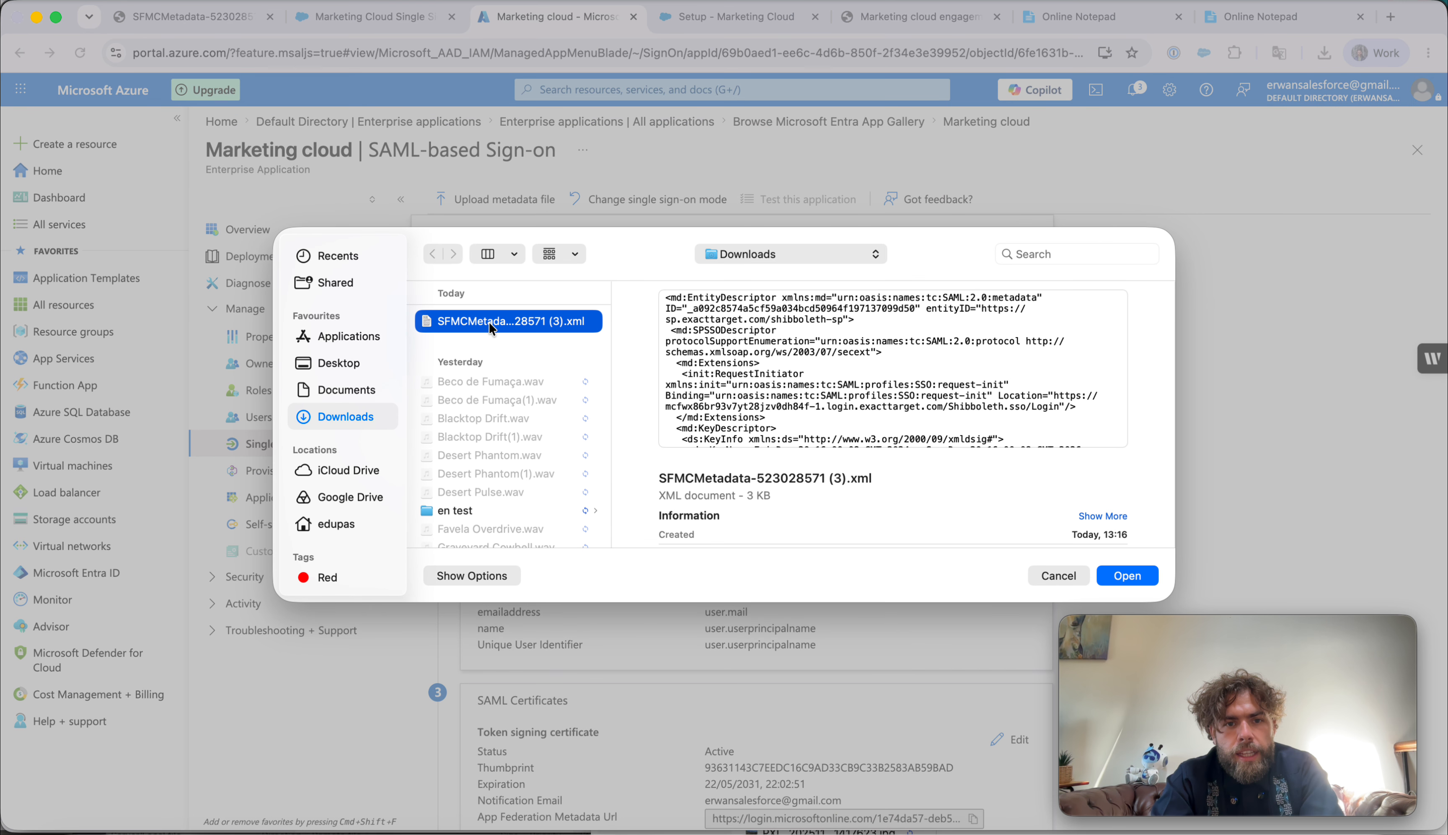
click(1106, 575)
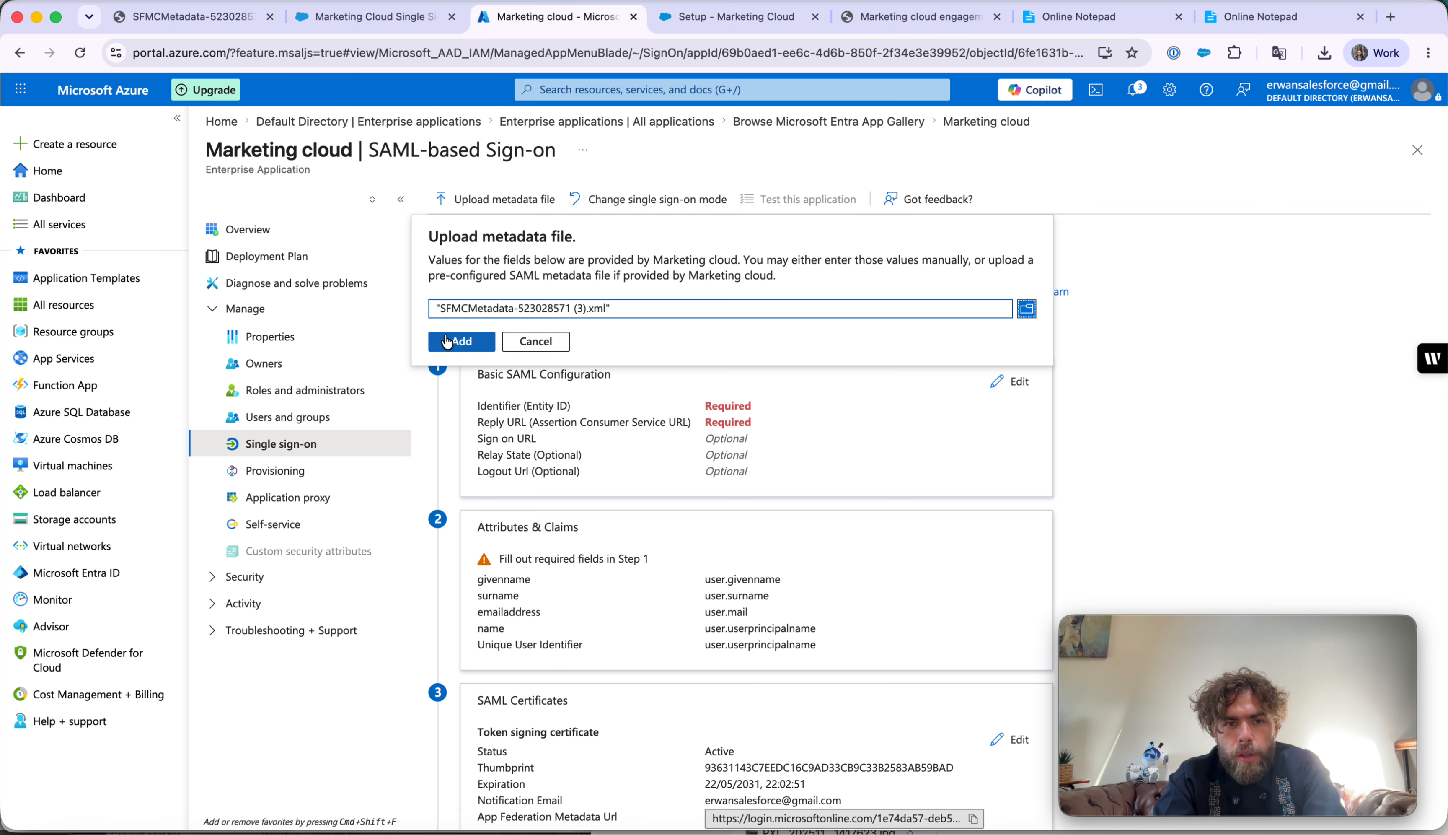
click(461, 341)
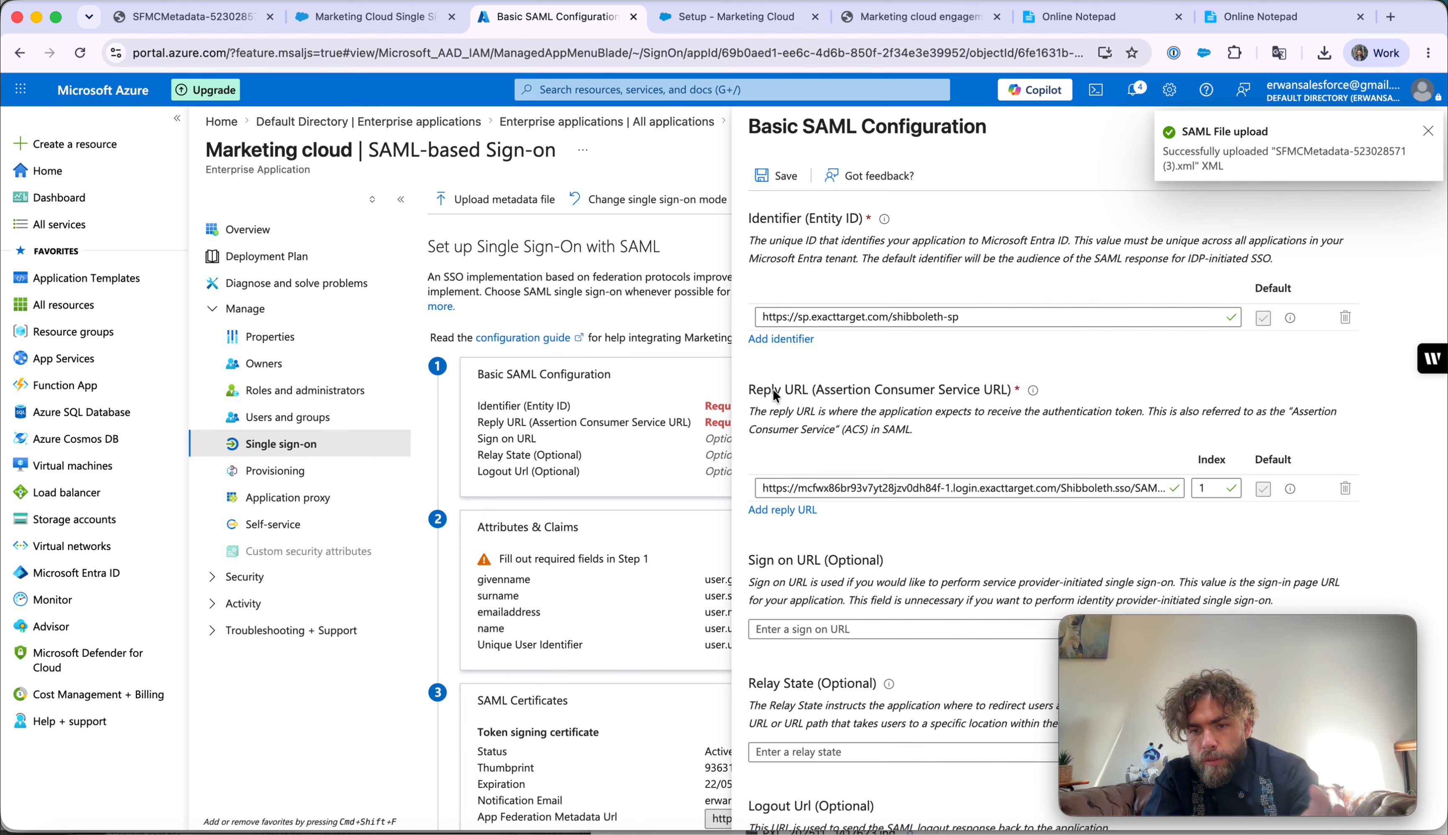
- Save the Basic SAML Configuration, close the panel, and postpone SSO testing
scroll(773, 388, down, 2)
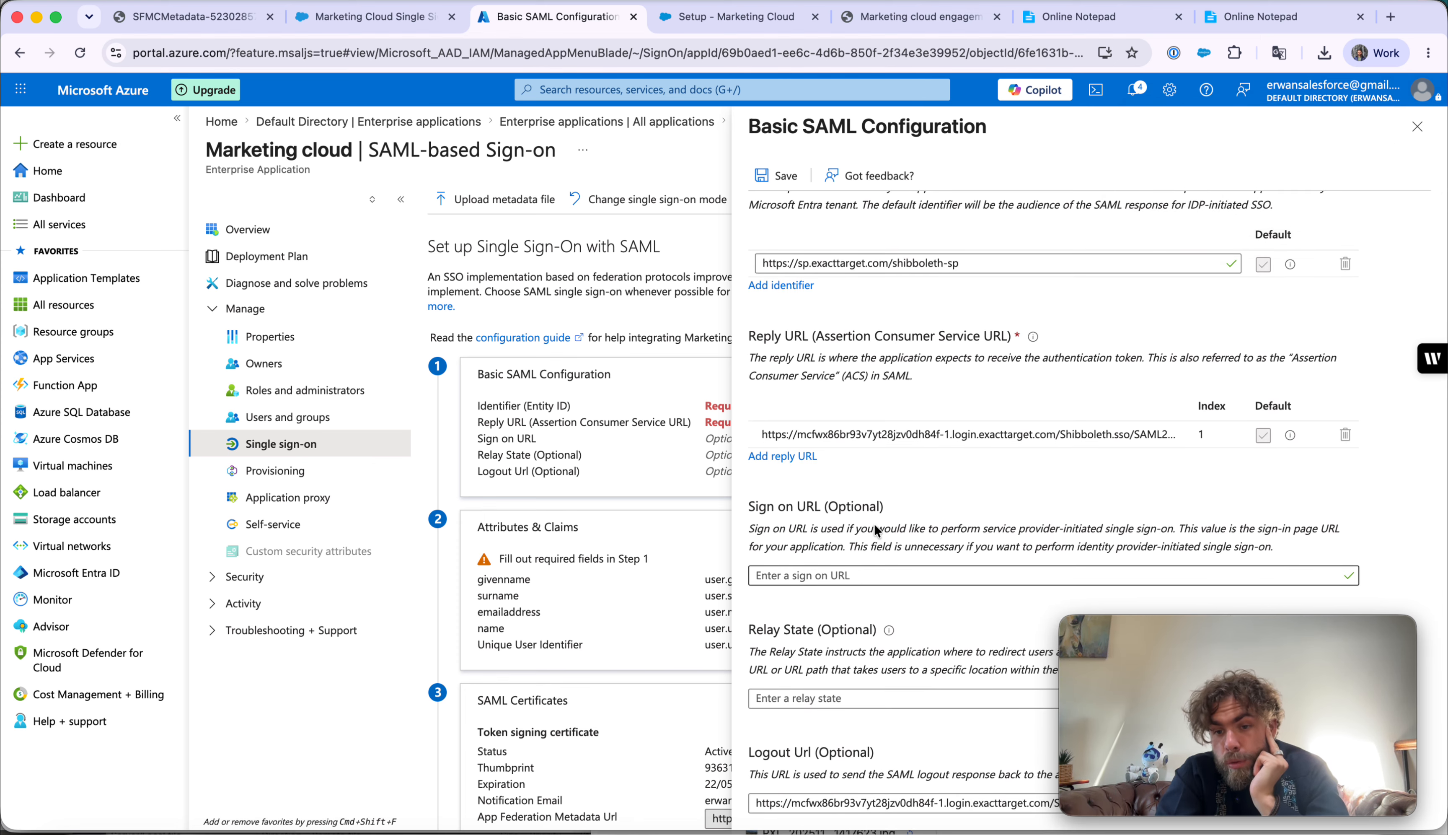
click(779, 170)
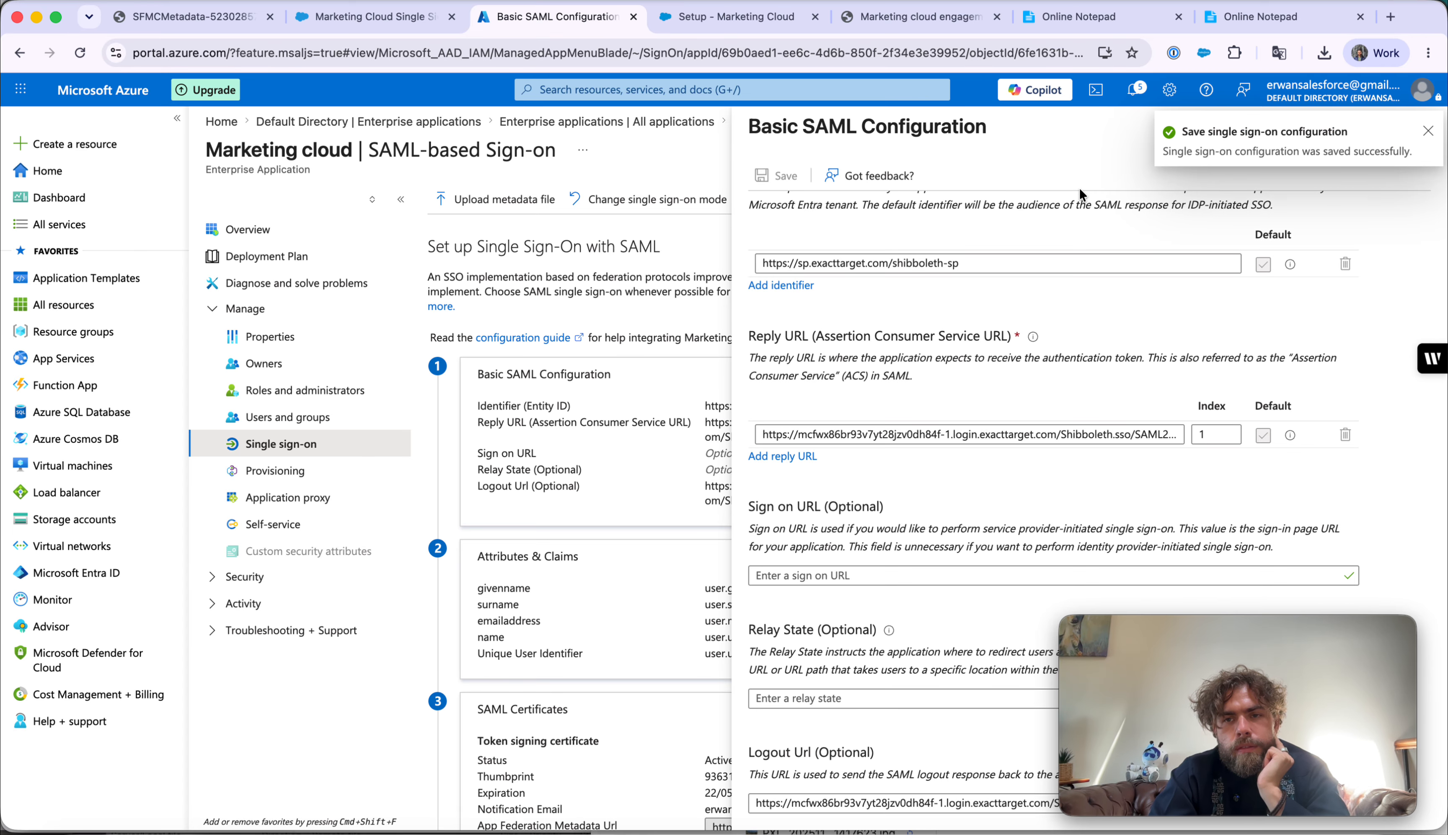
click(1428, 131)
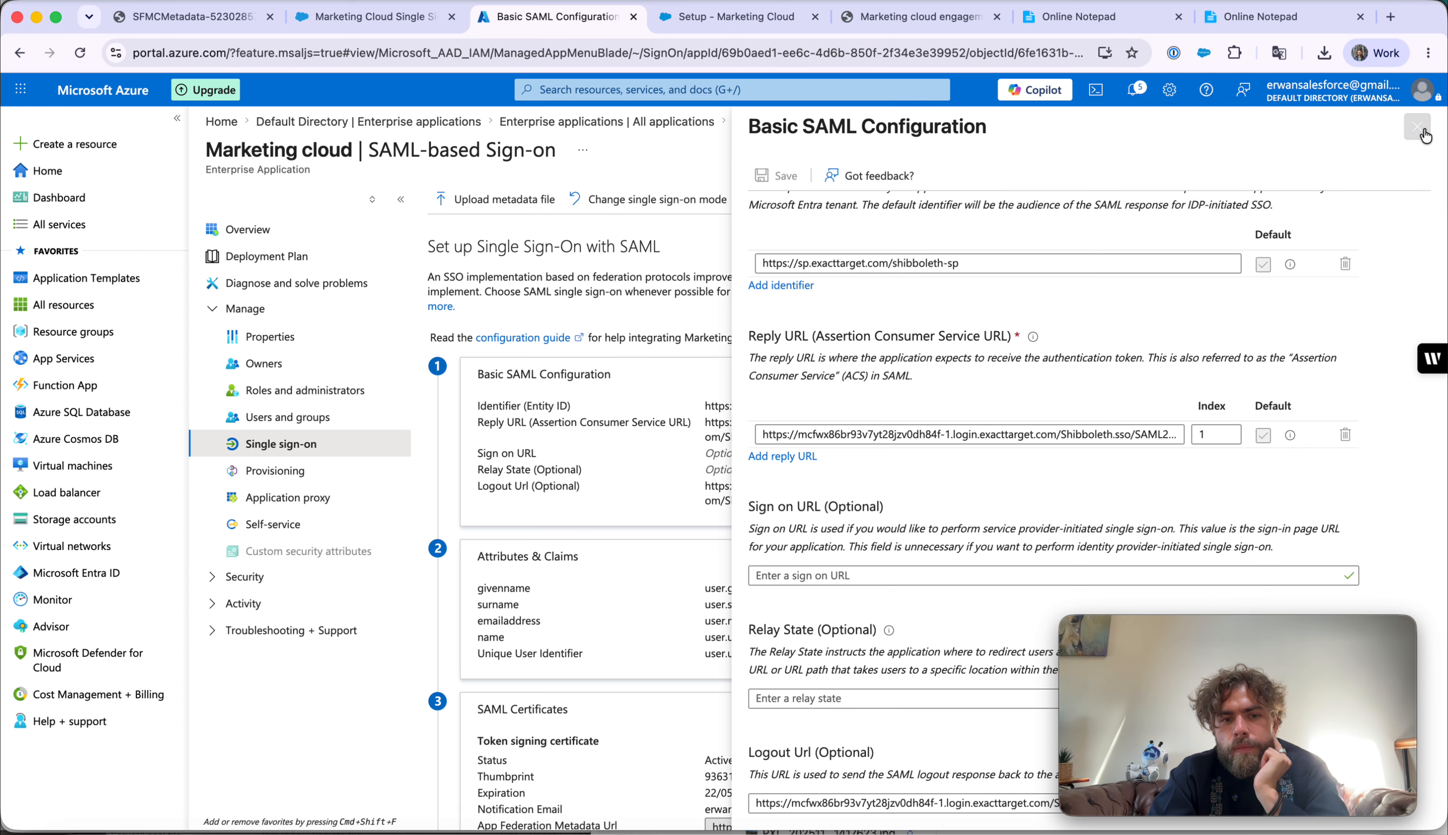
click(1418, 128)
click(546, 304)
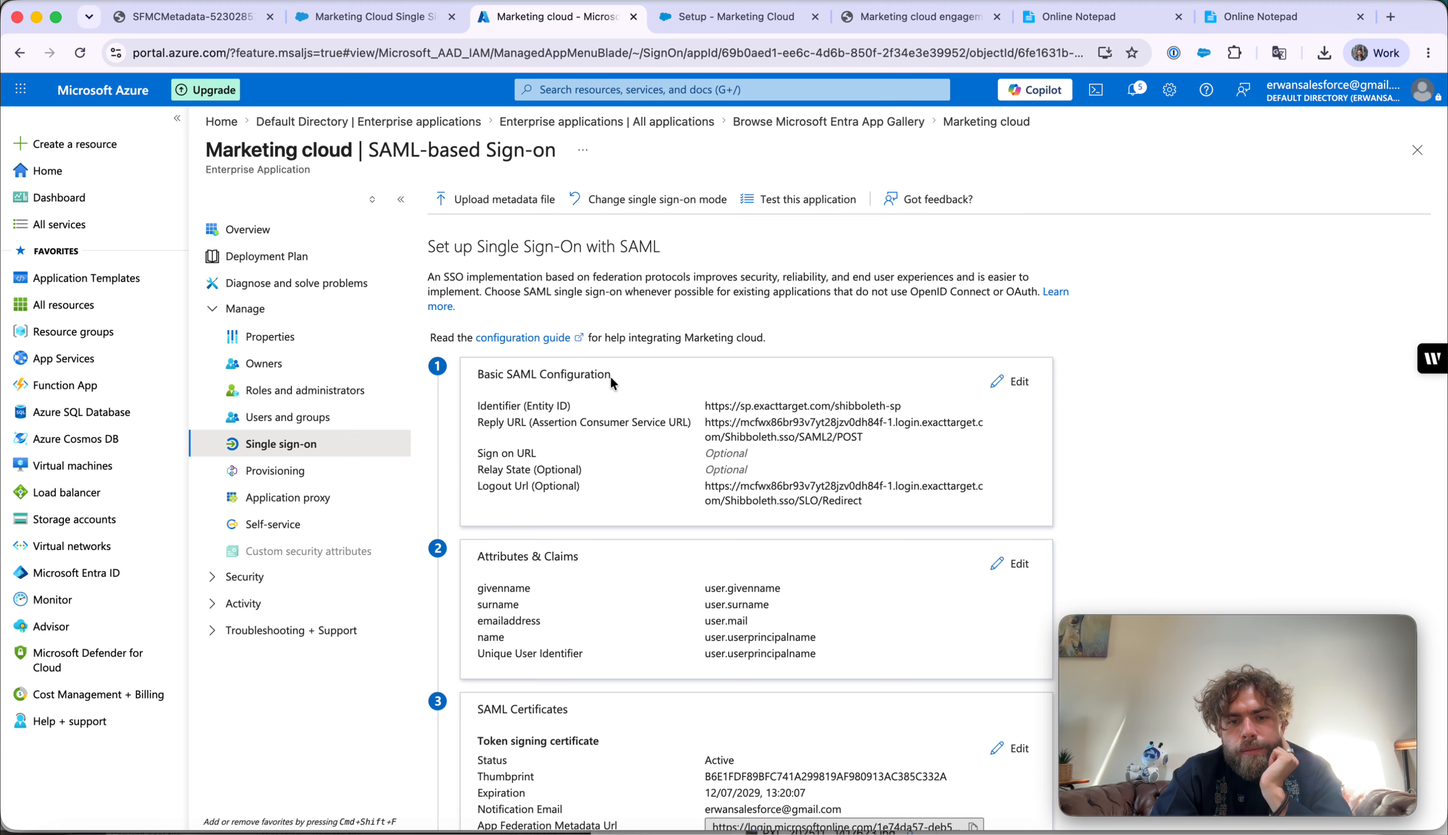
scroll(747, 520, down, 2)
scroll(746, 521, down, 1)
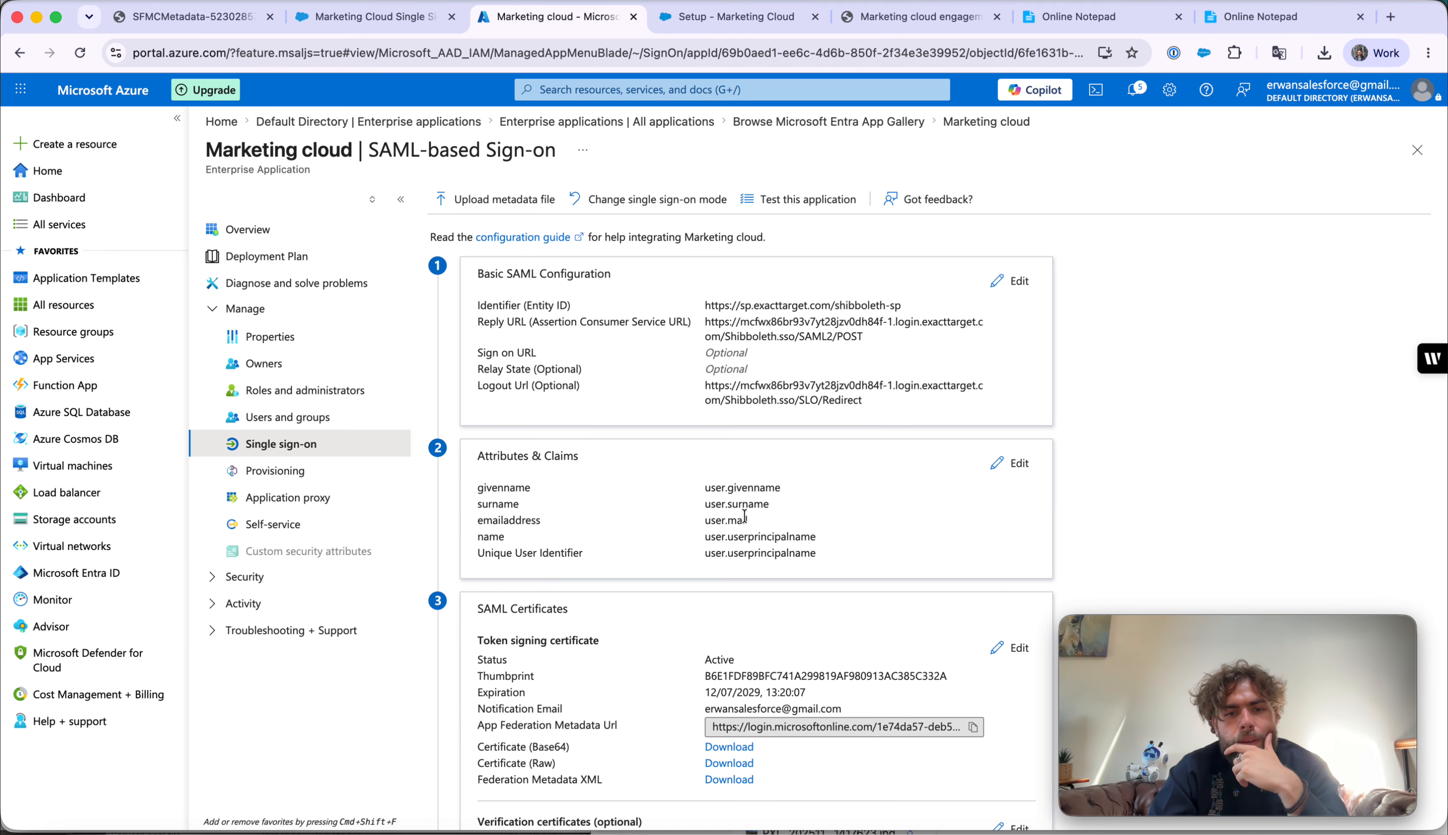
scroll(744, 516, down, 1)
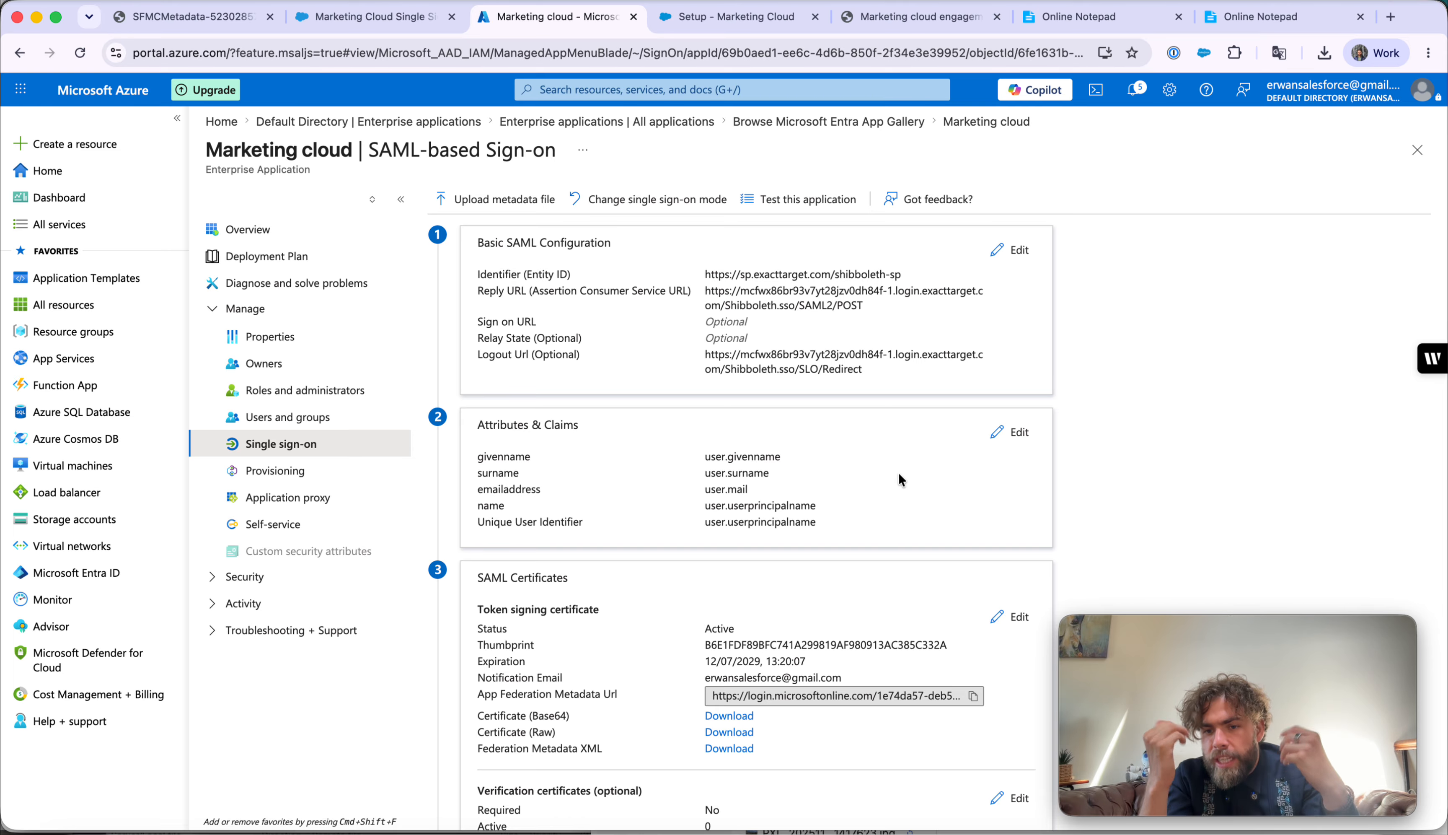
- Change the Unique User Identifier claim's source attribute to user.mail and save it
click(1021, 432)
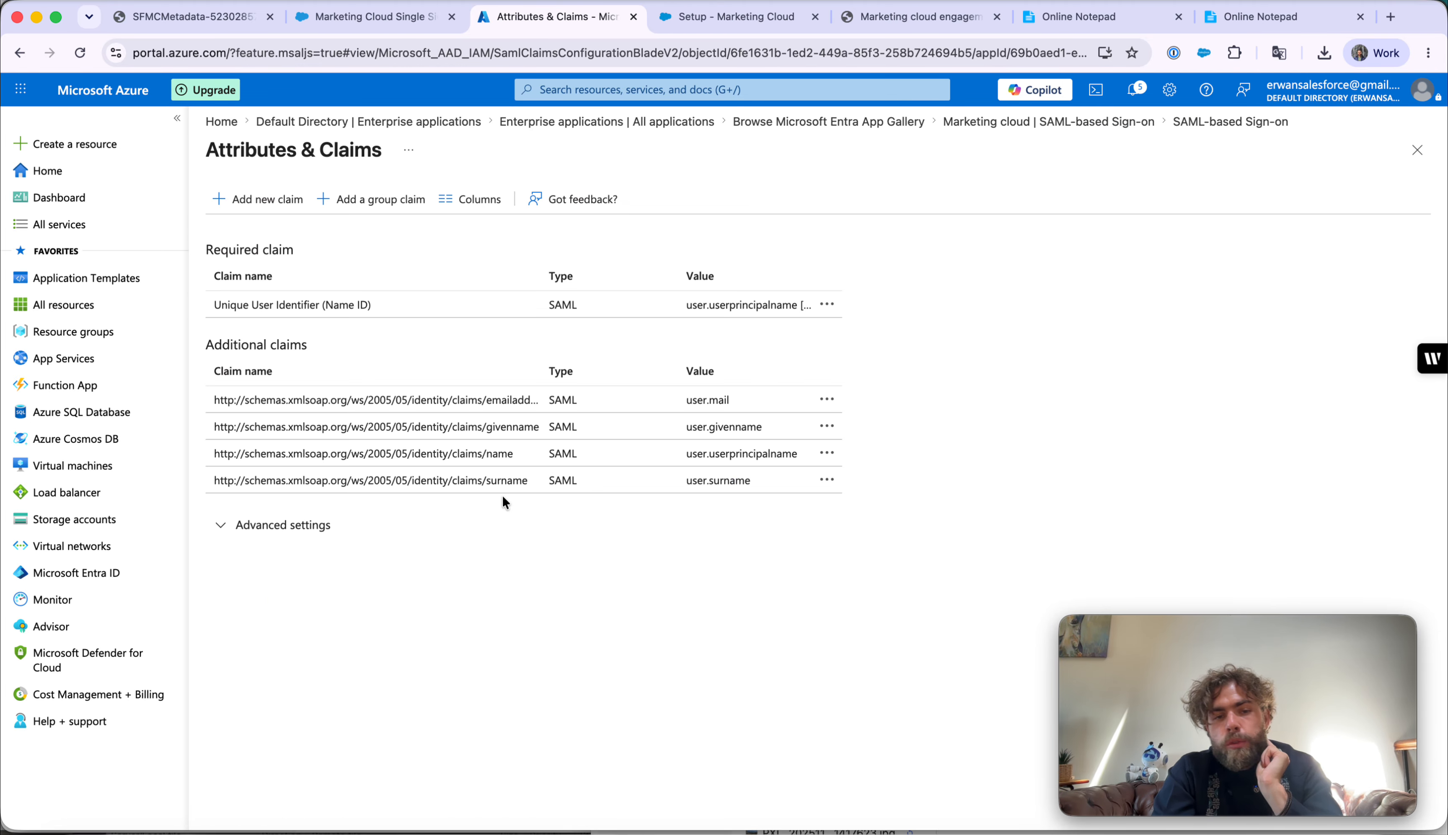
click(689, 309)
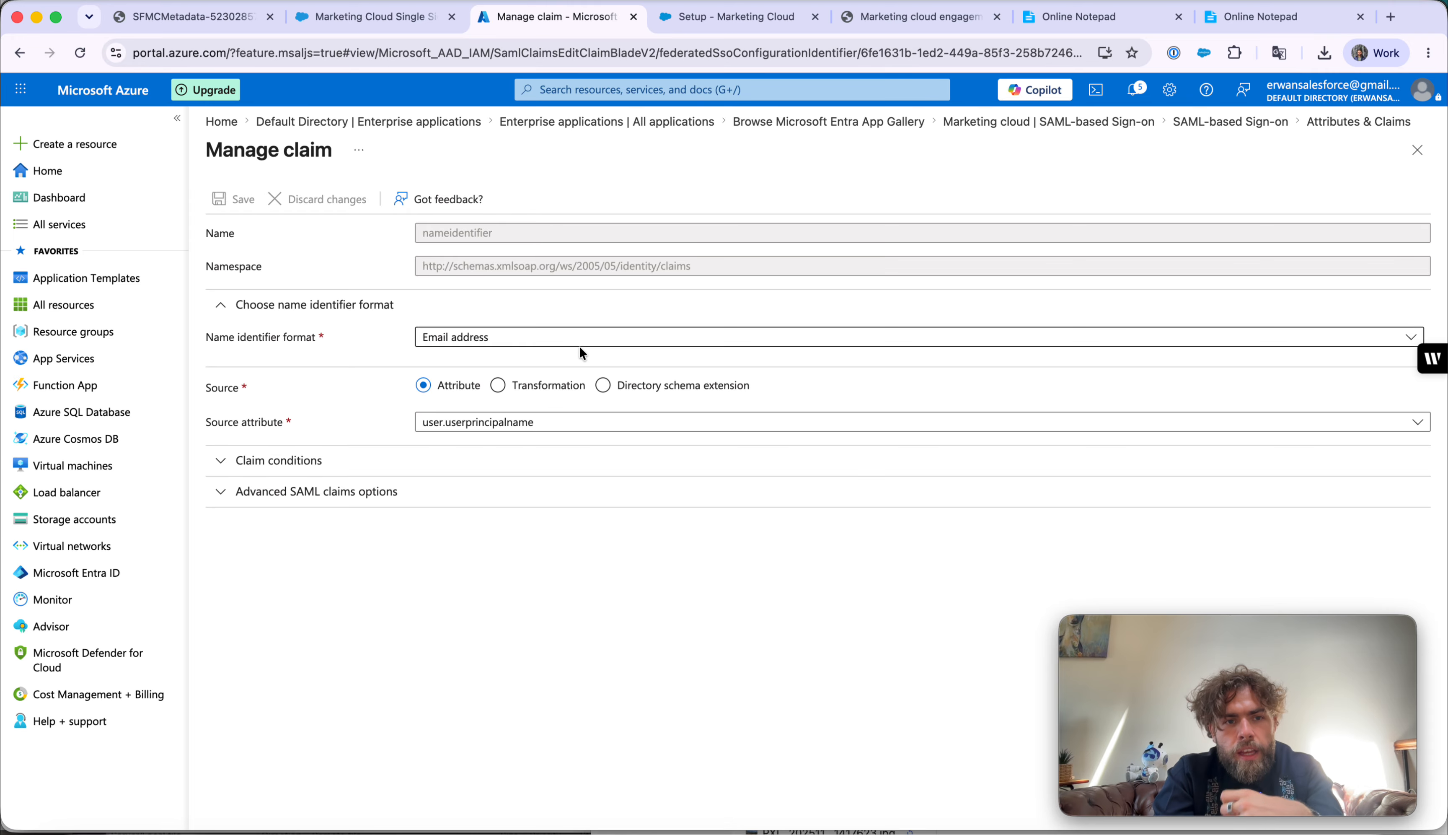
click(546, 425)
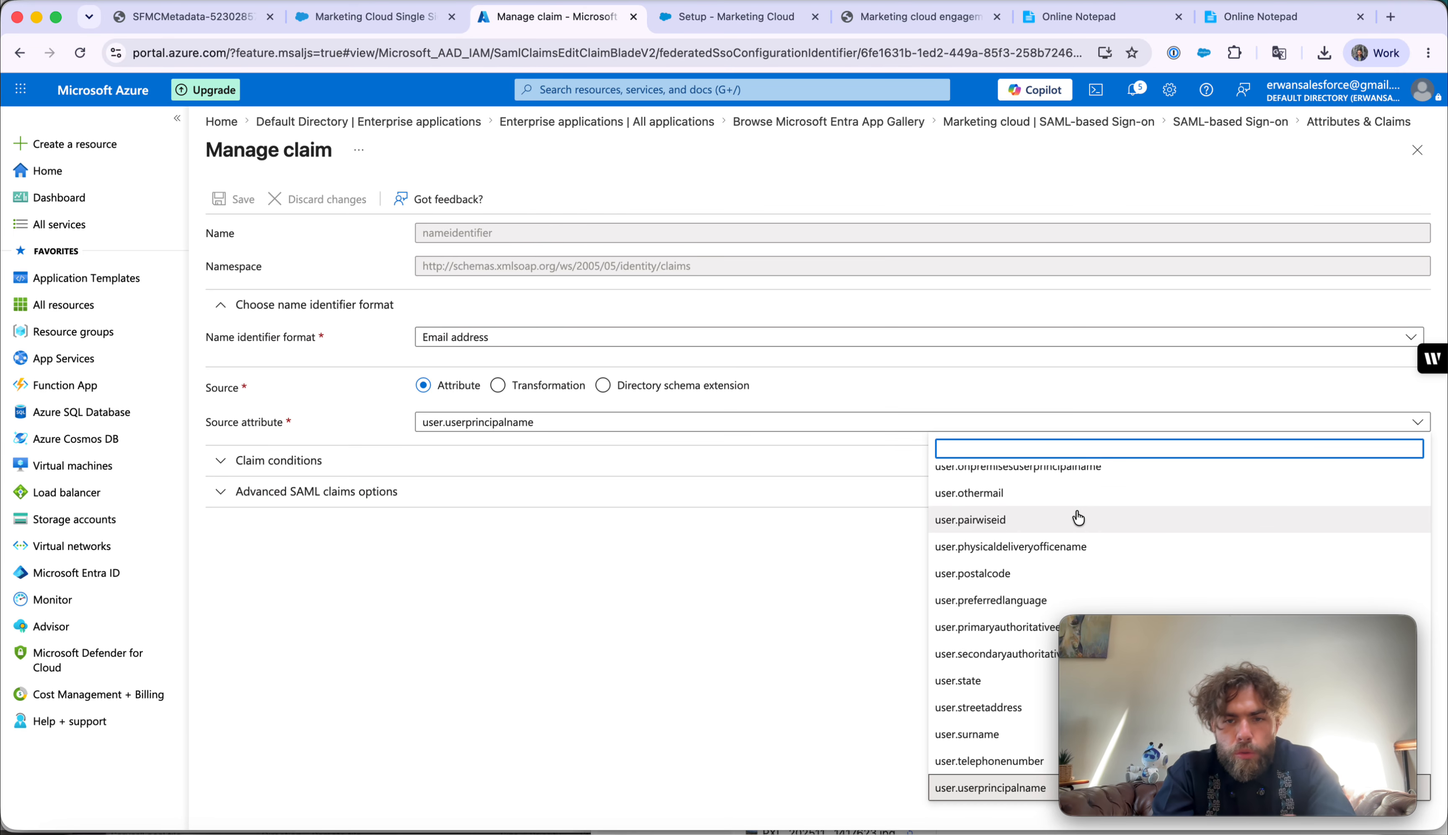
scroll(1078, 518, up, 5)
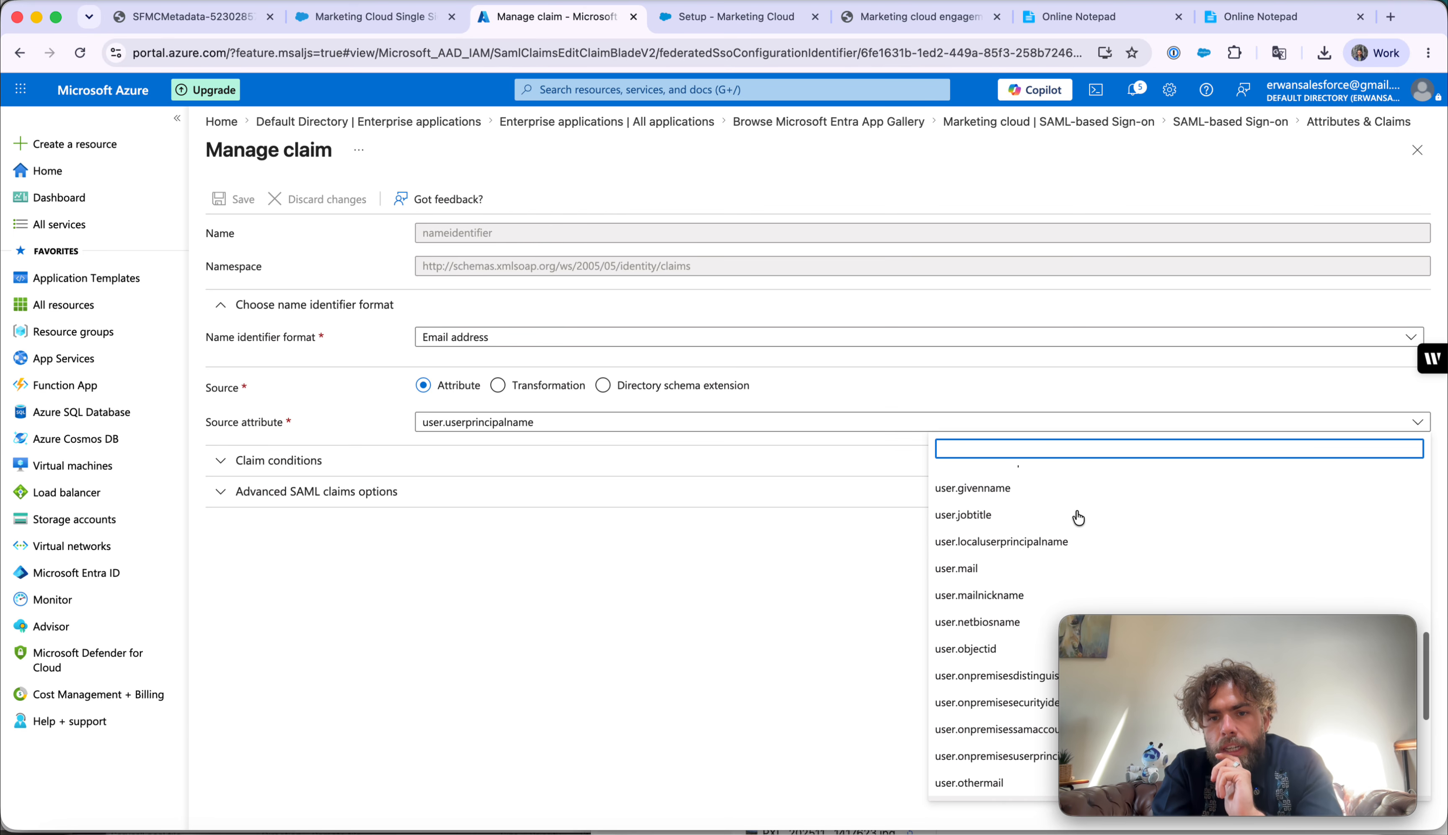
click(971, 611)
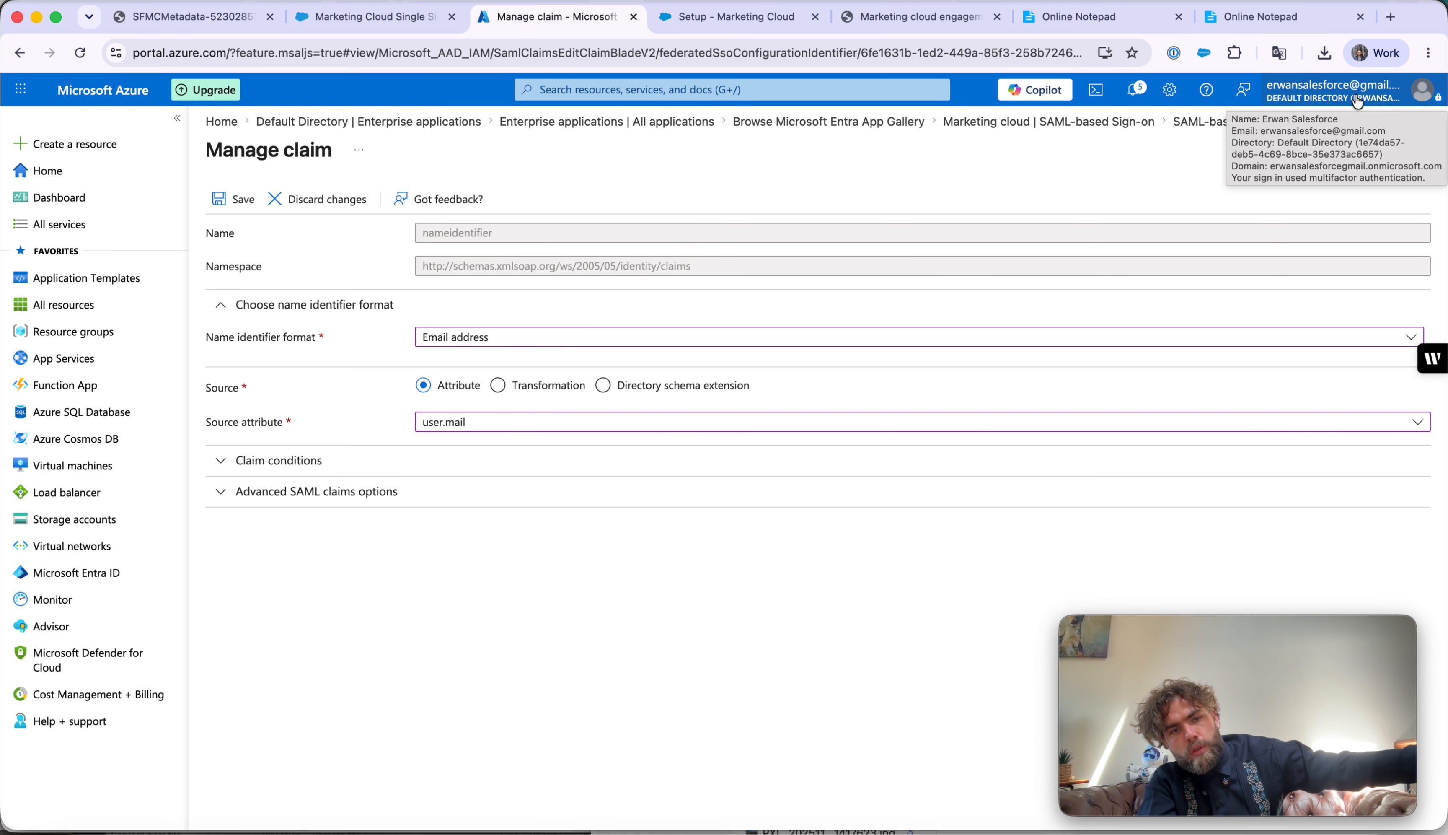
click(255, 208)
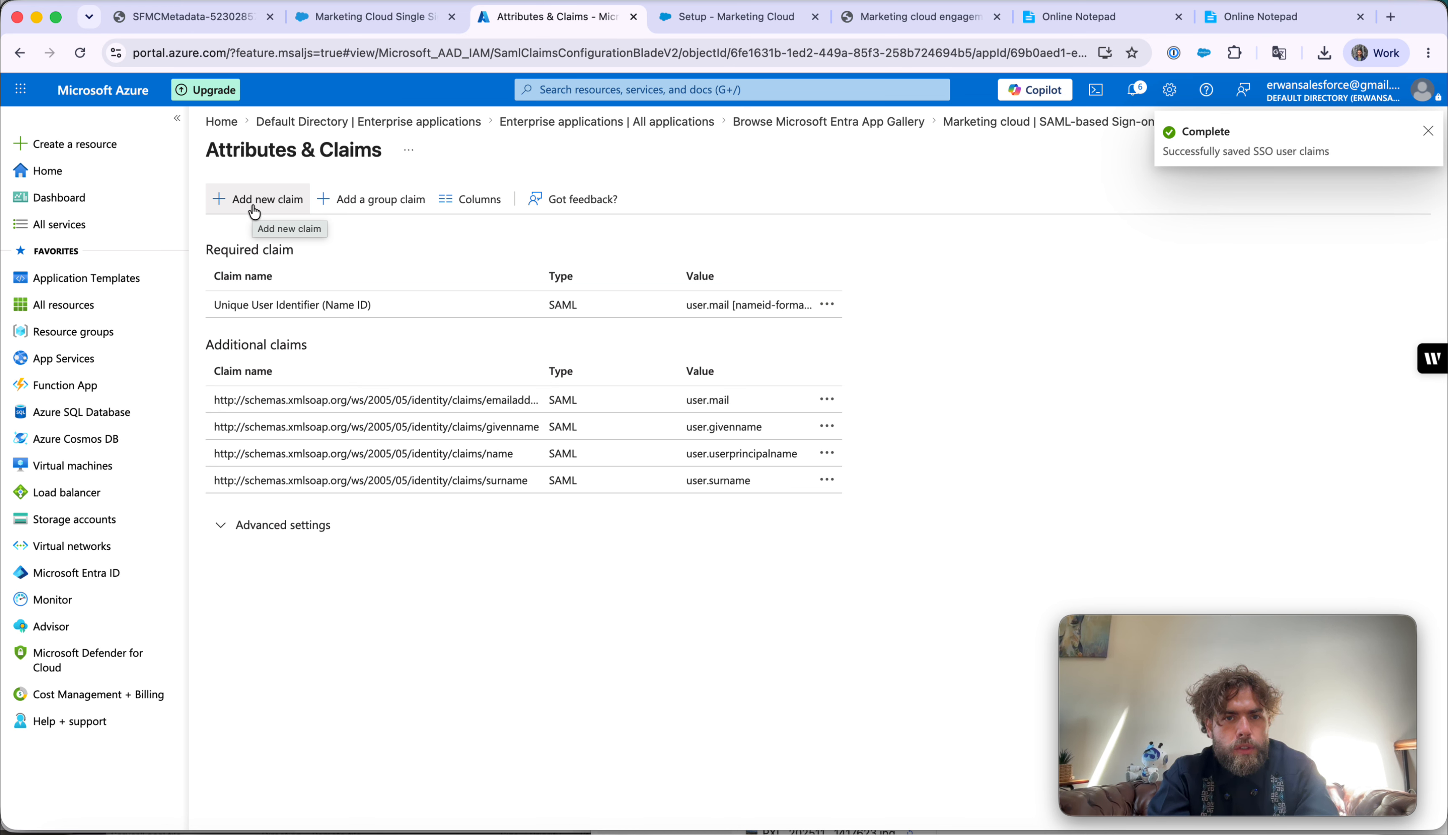
click(832, 123)
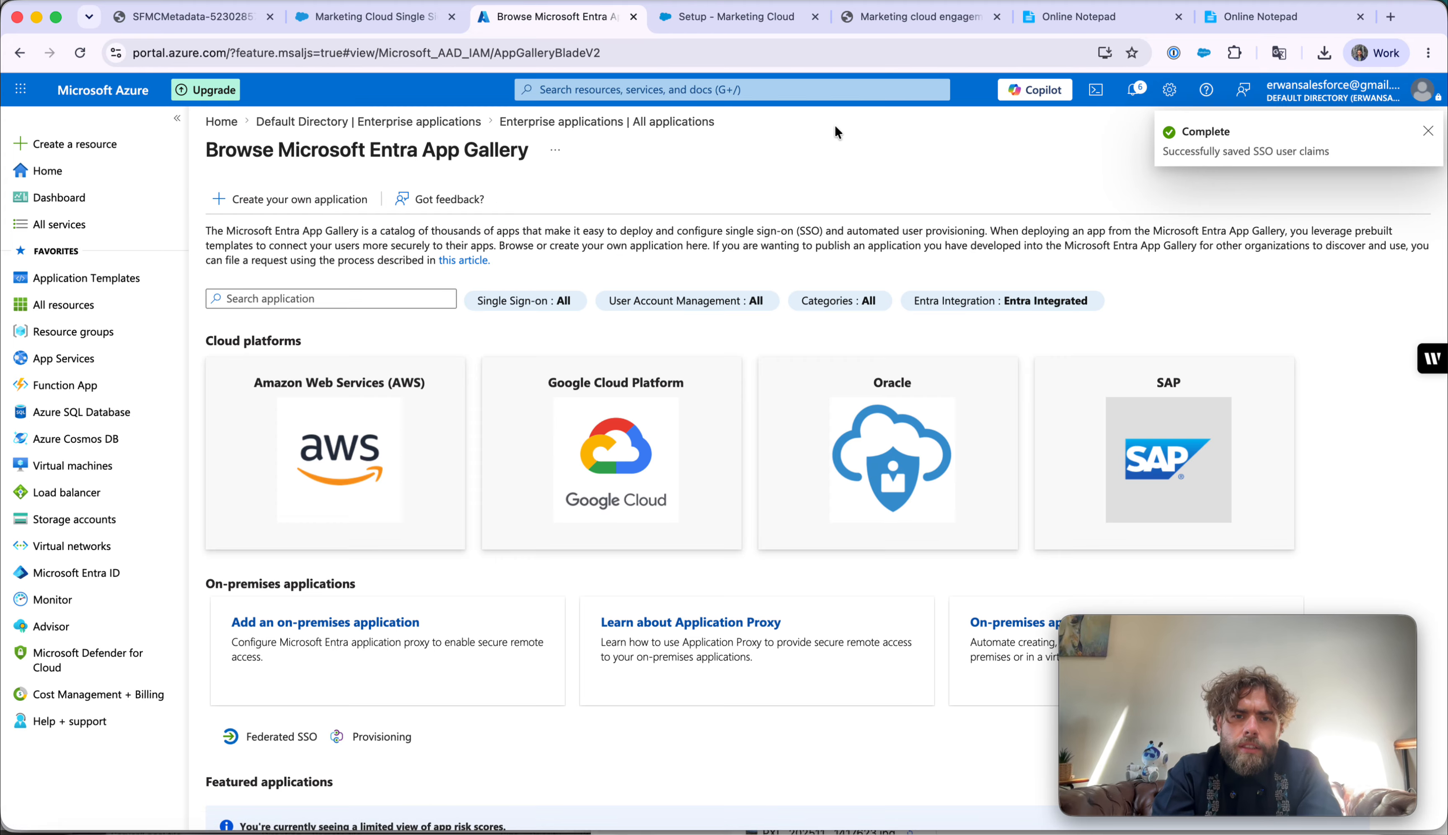
click(45, 581)
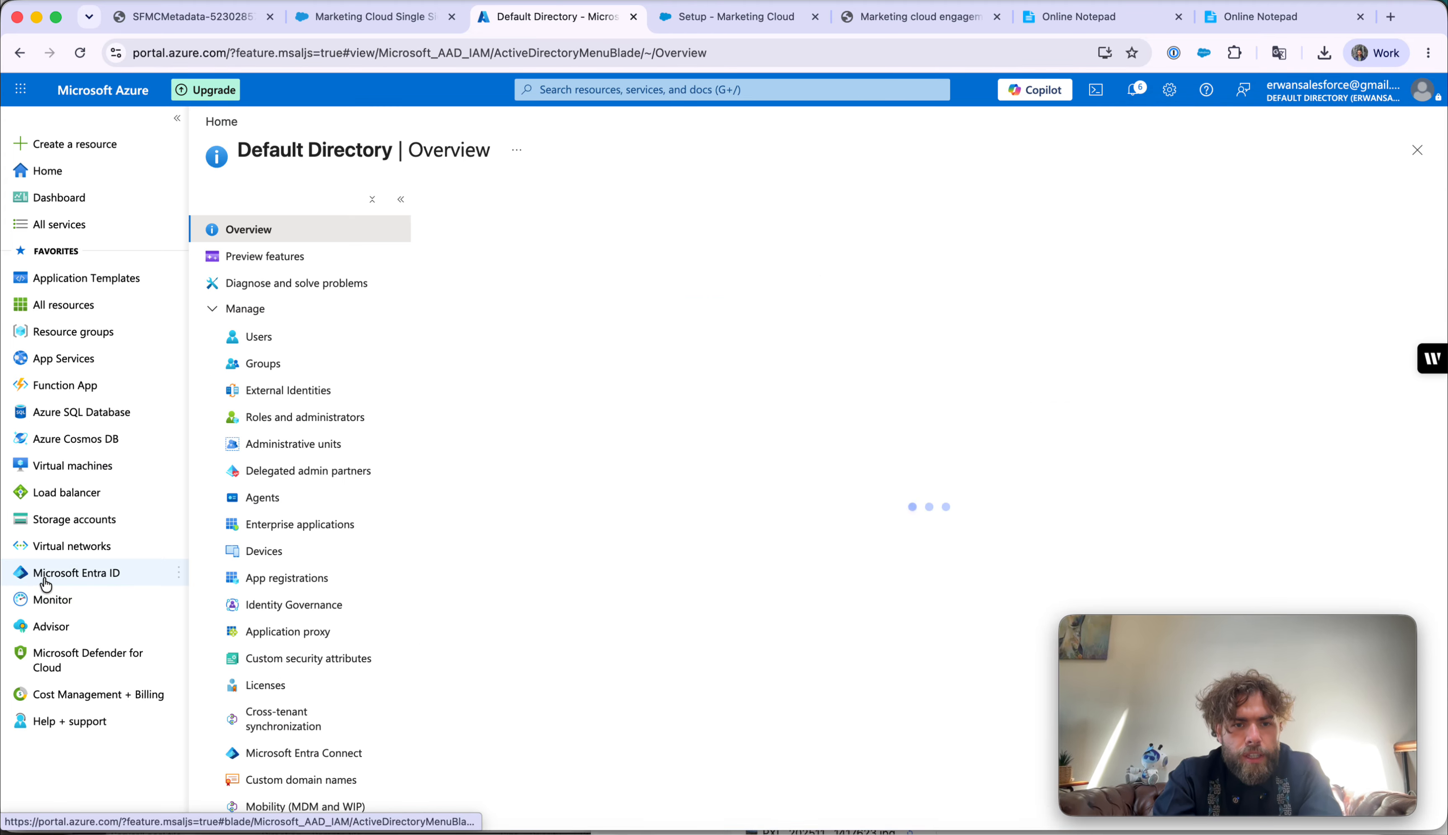
click(336, 521)
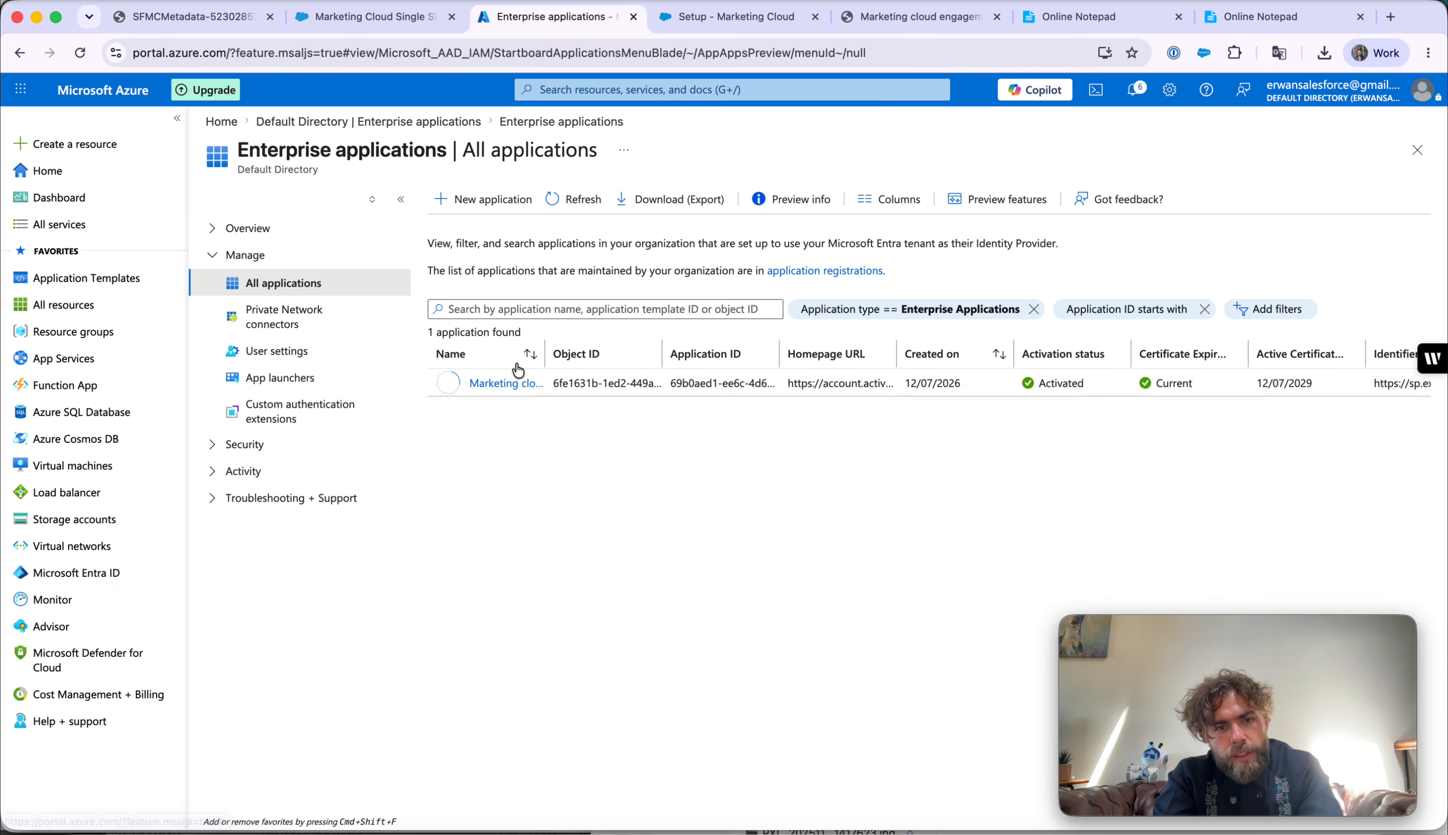
click(507, 382)
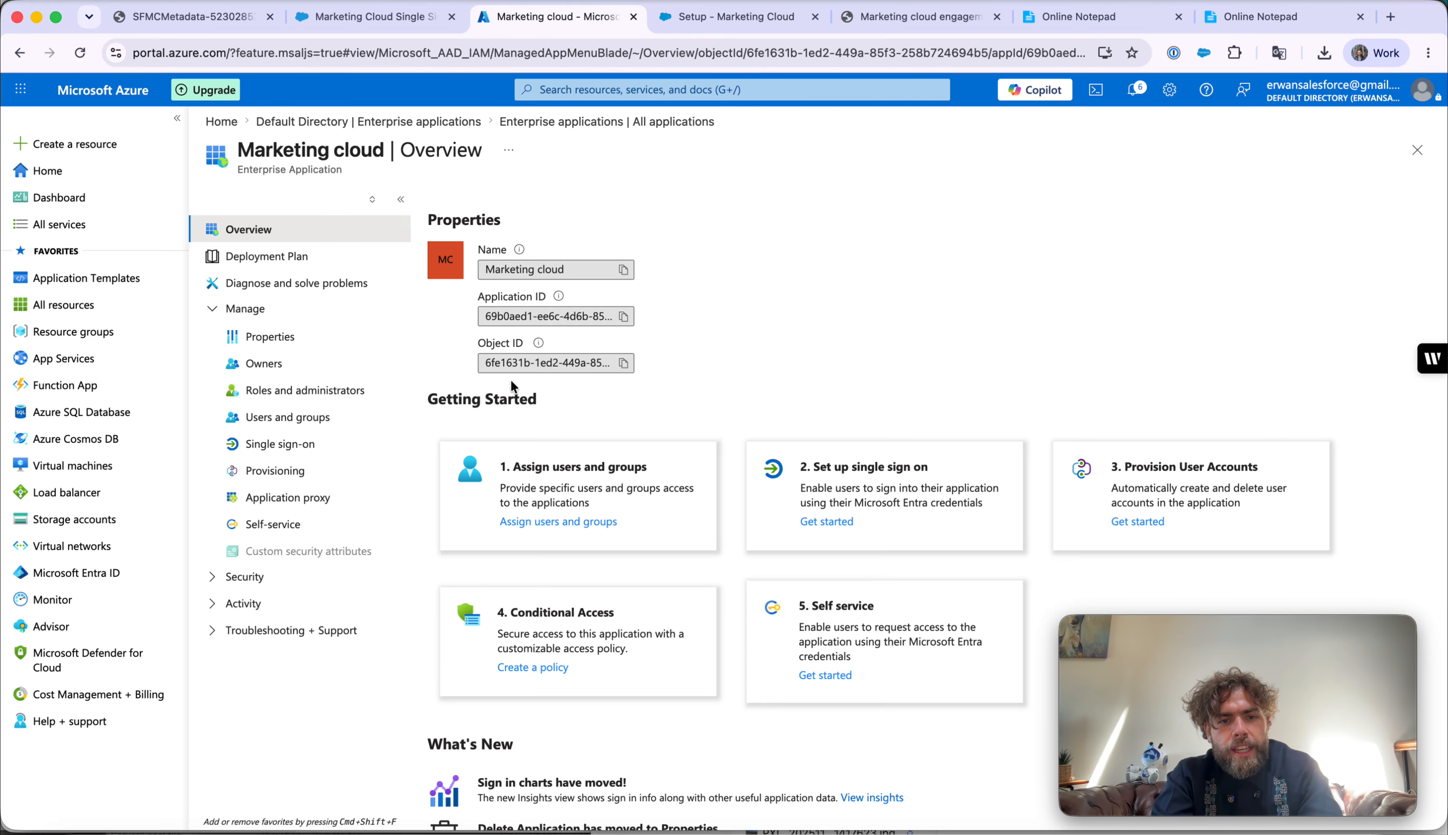
scroll(511, 381, down, 1)
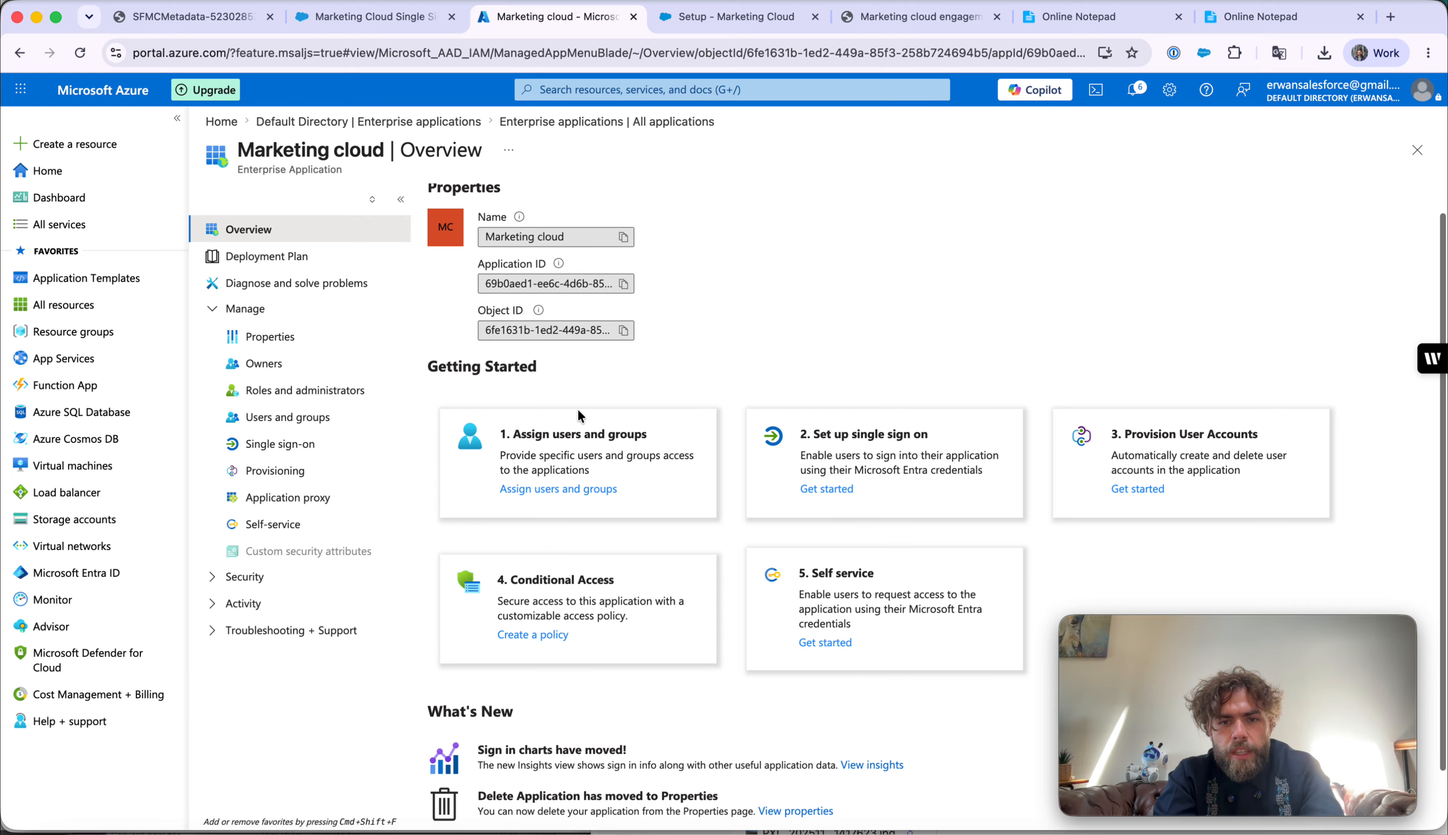
click(237, 455)
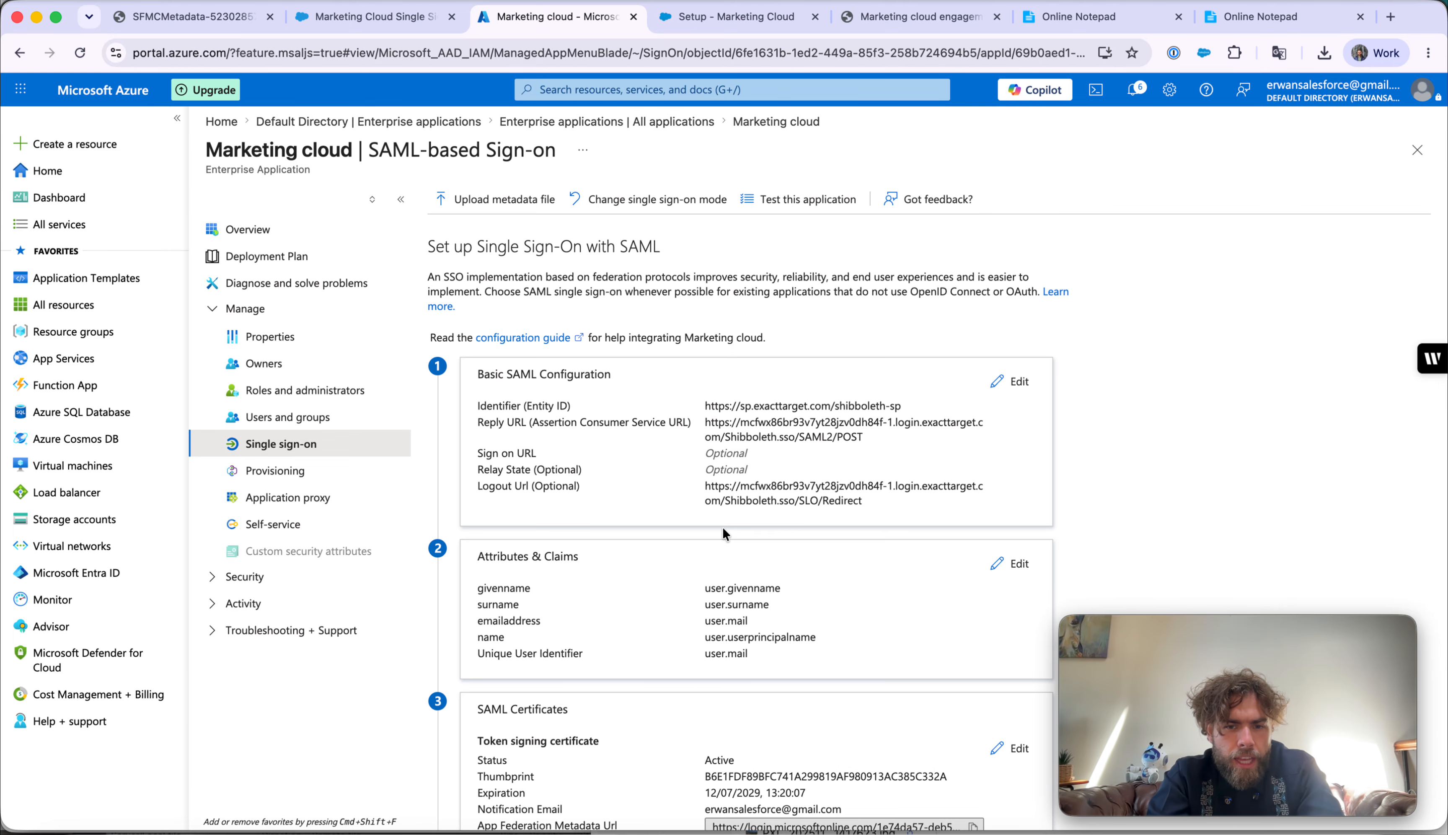
scroll(723, 529, down, 6)
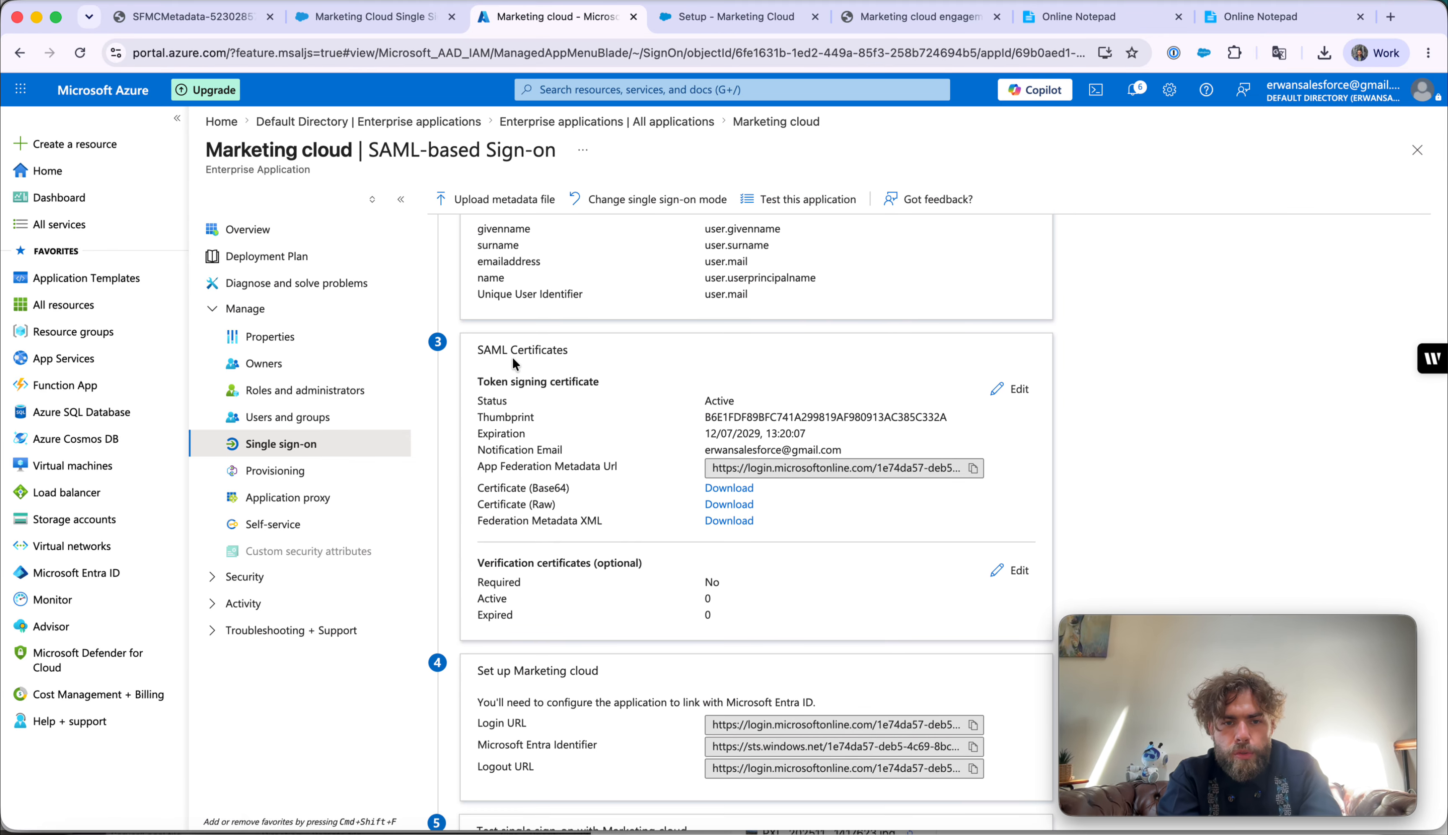
click(487, 528)
- Download the Federation Metadata XML as Marketing cloud.xml and show it in its folder
click(480, 522)
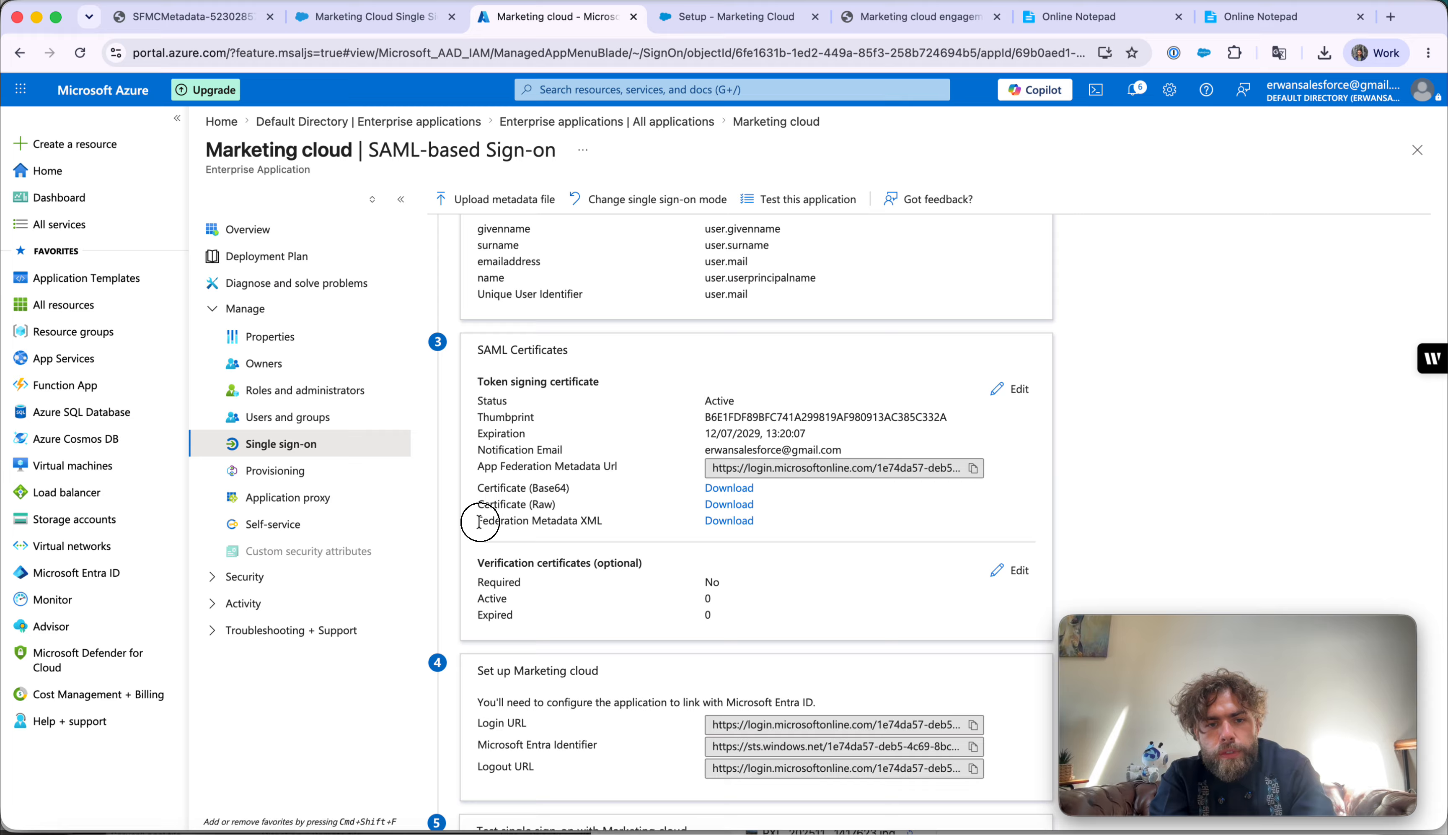
triple_click(479, 522)
click(714, 526)
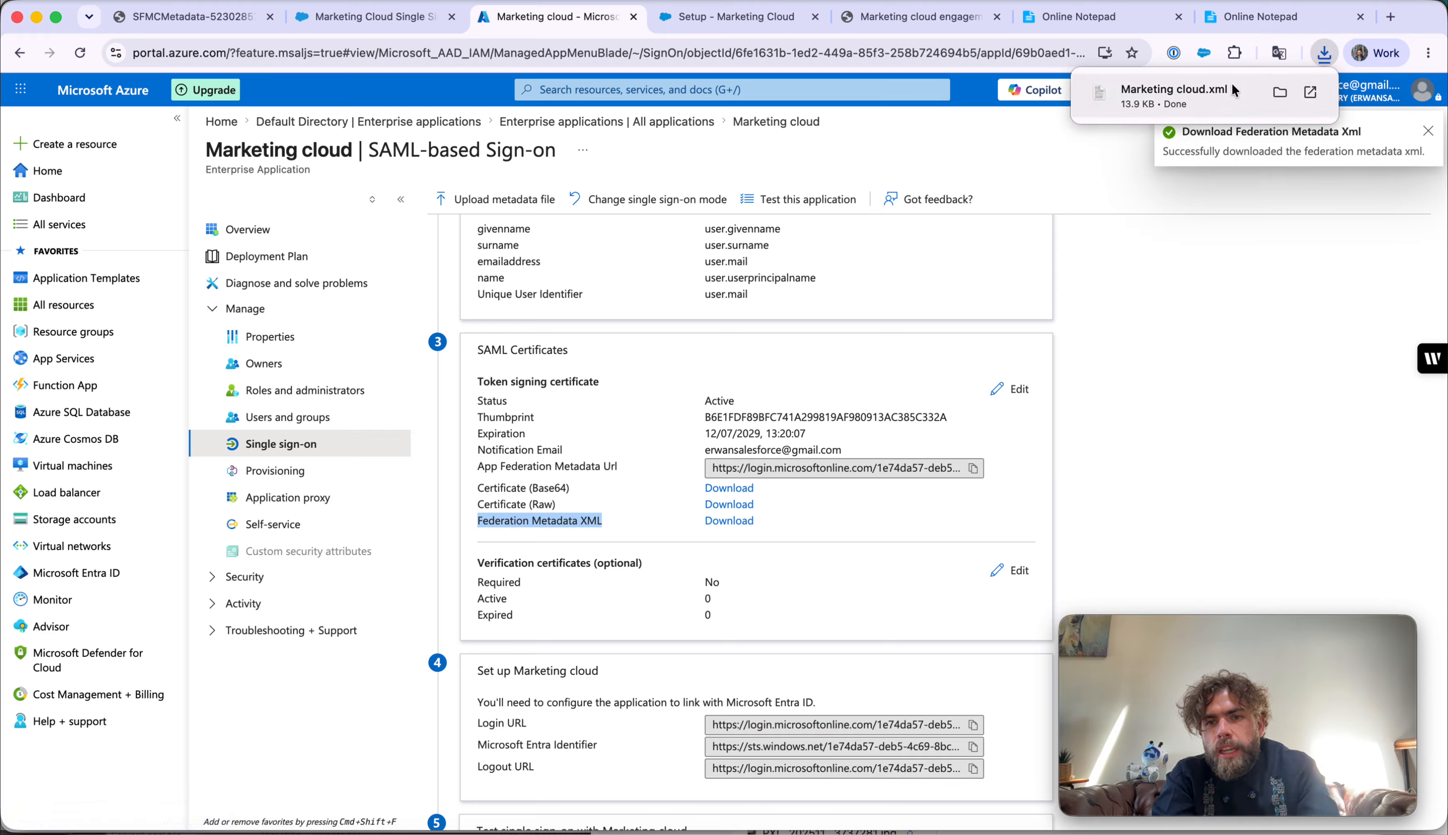
click(1276, 93)
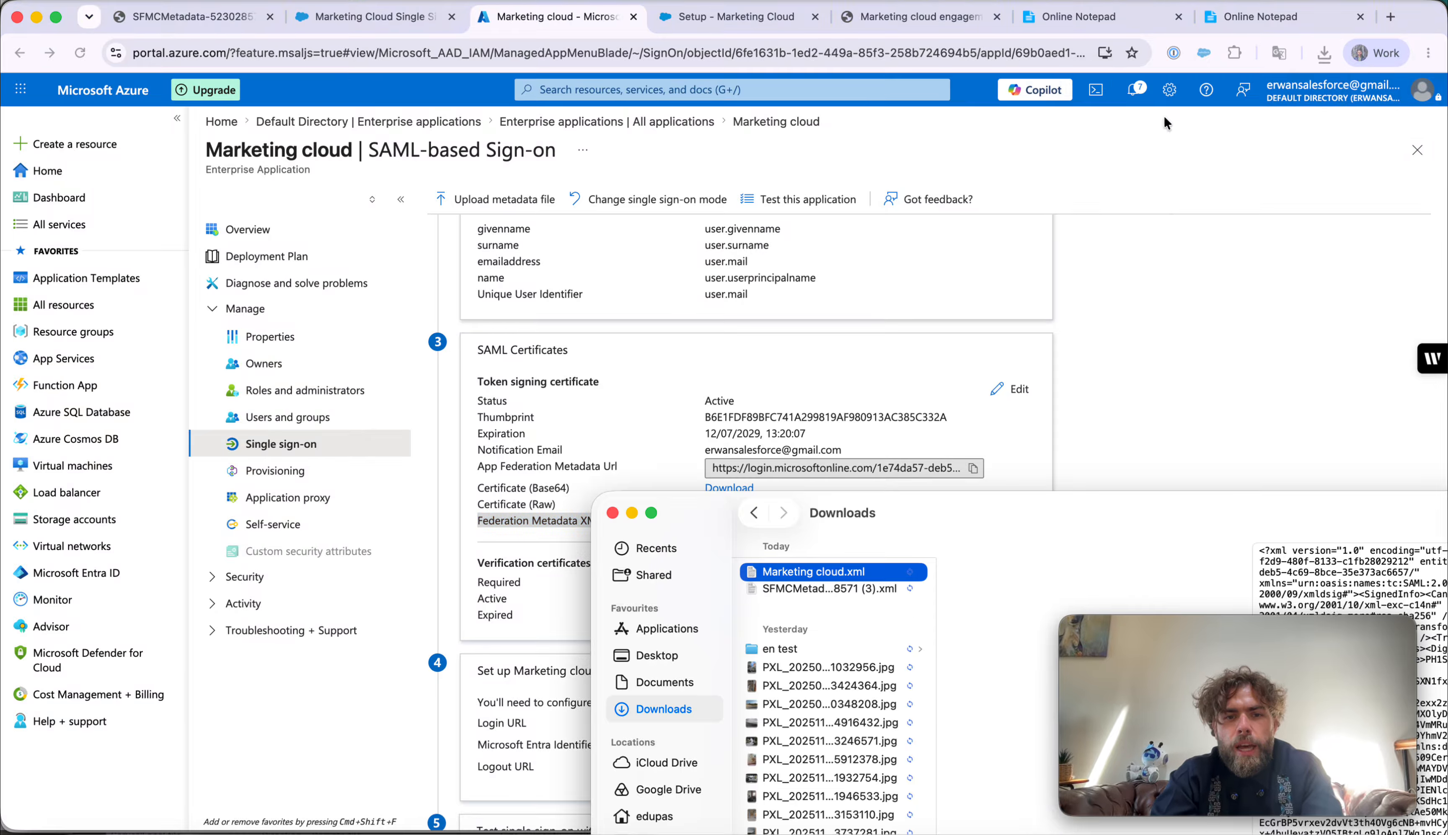
- Open Marketing cloud.xml with Google Chrome from Finder
right_click(800, 572)
mouse_move(812, 504)
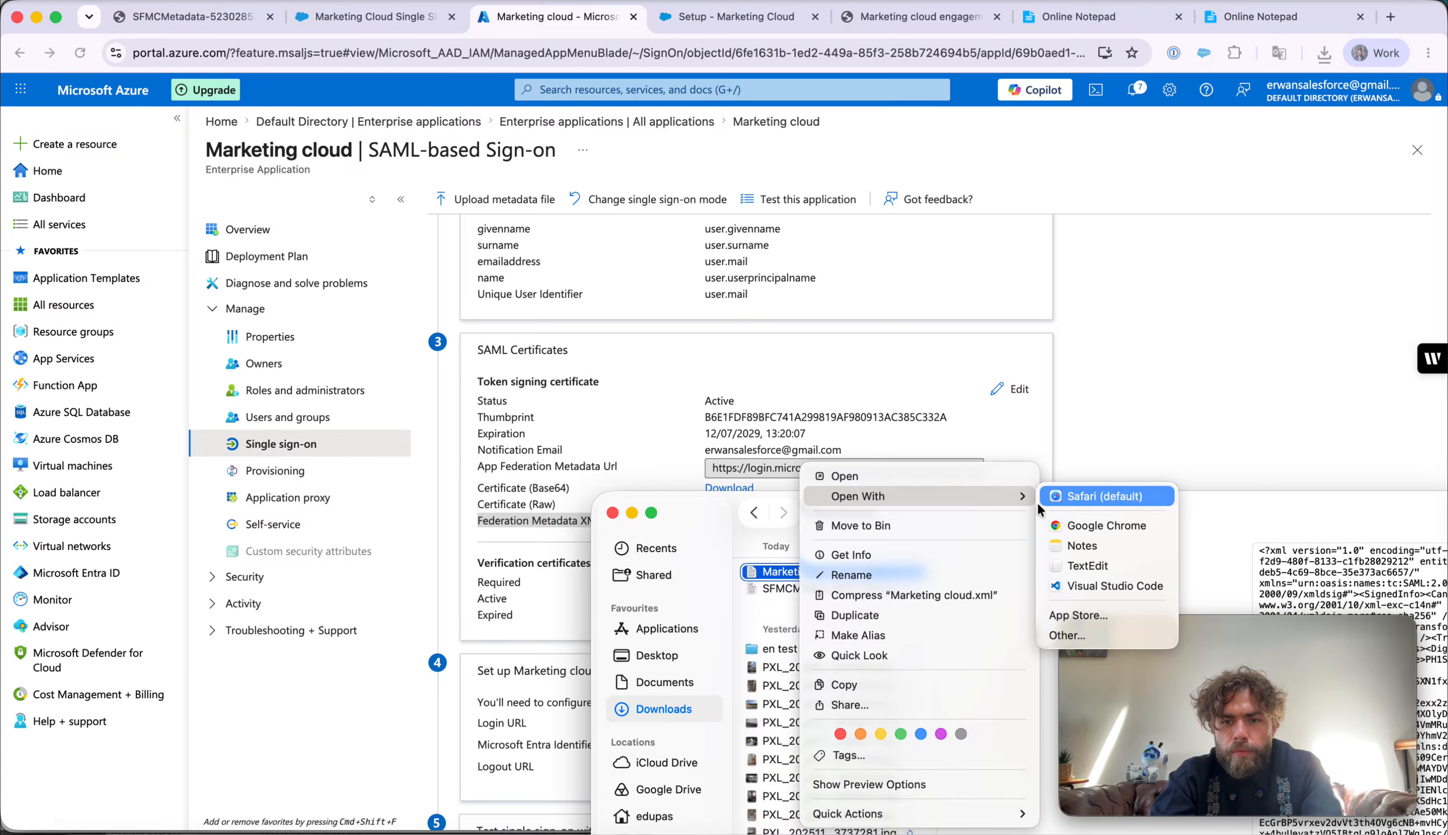
click(1109, 521)
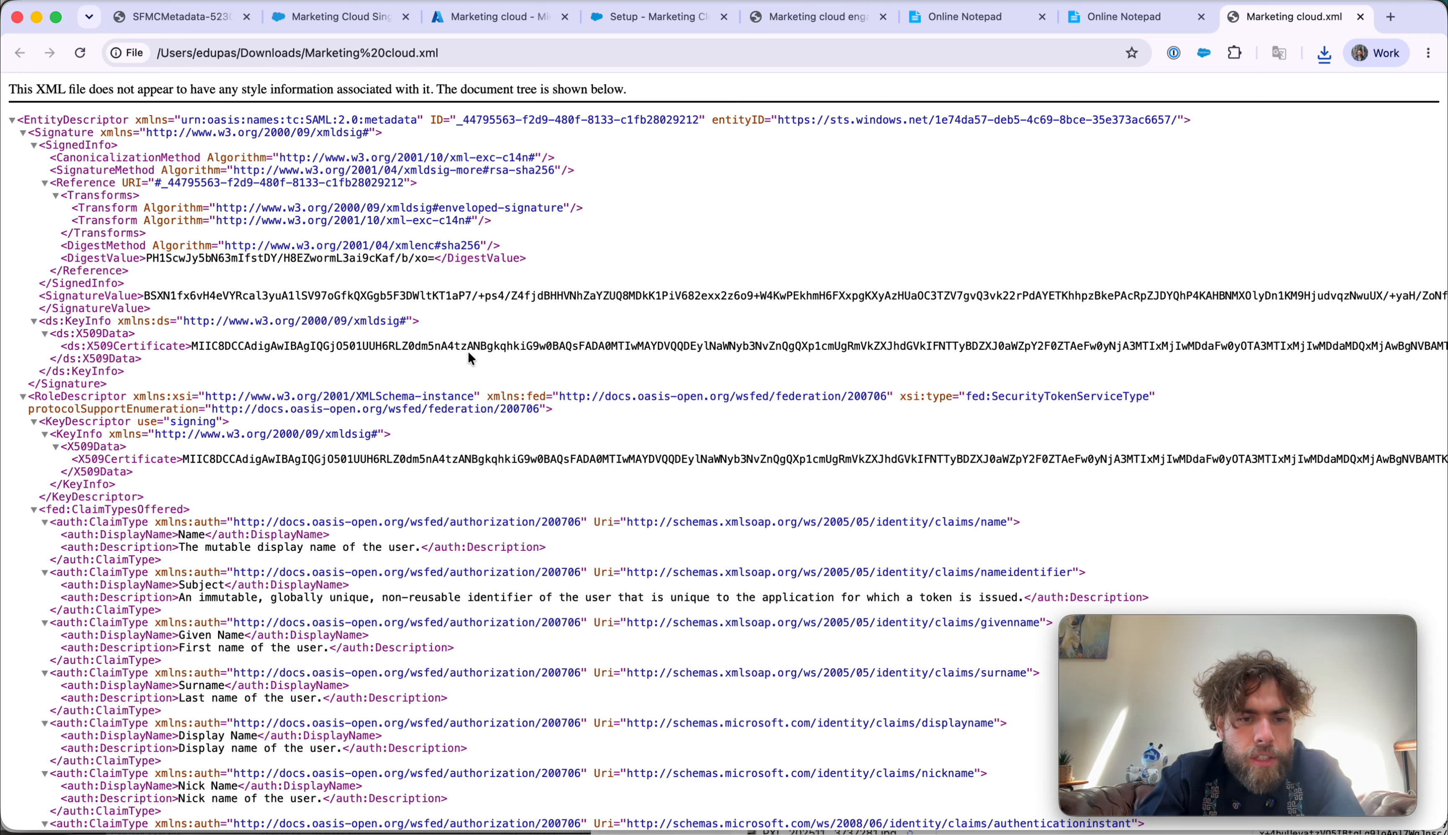
- Scroll through Marketing cloud.xml and select all of the federation metadata XML
scroll(468, 355, down, 10)
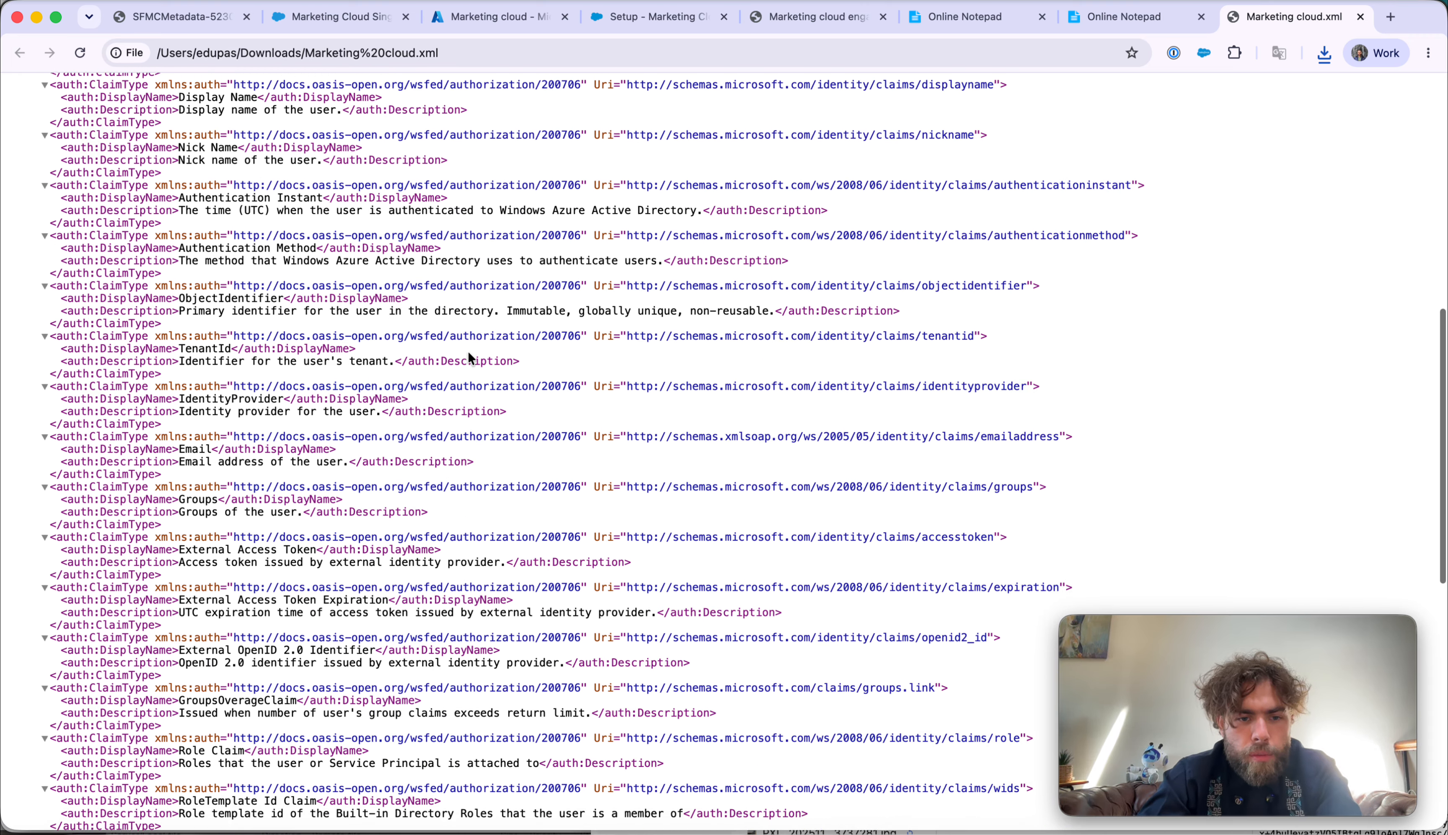
scroll(468, 356, down, 10)
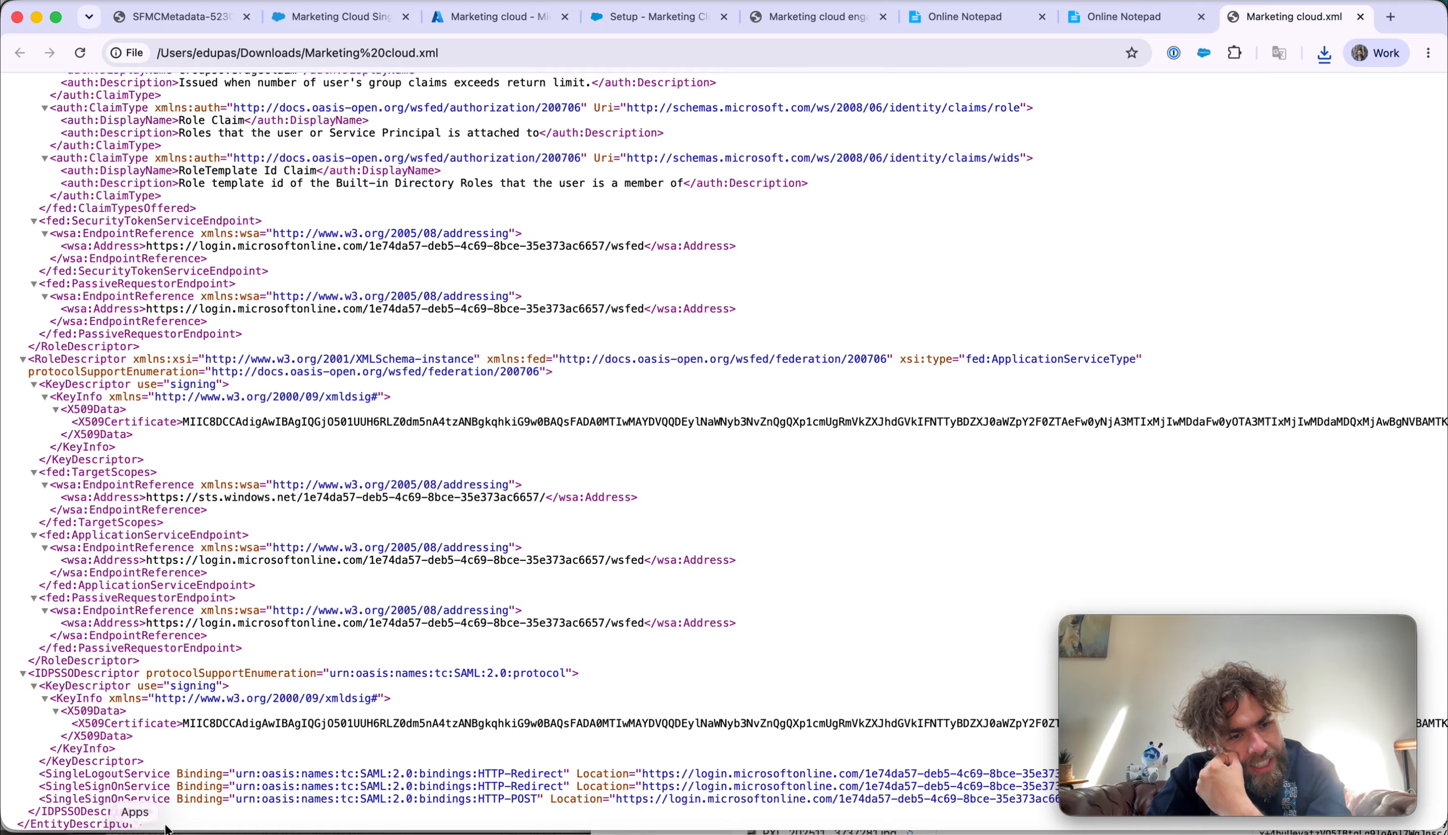
drag(167, 828, 8, 112)
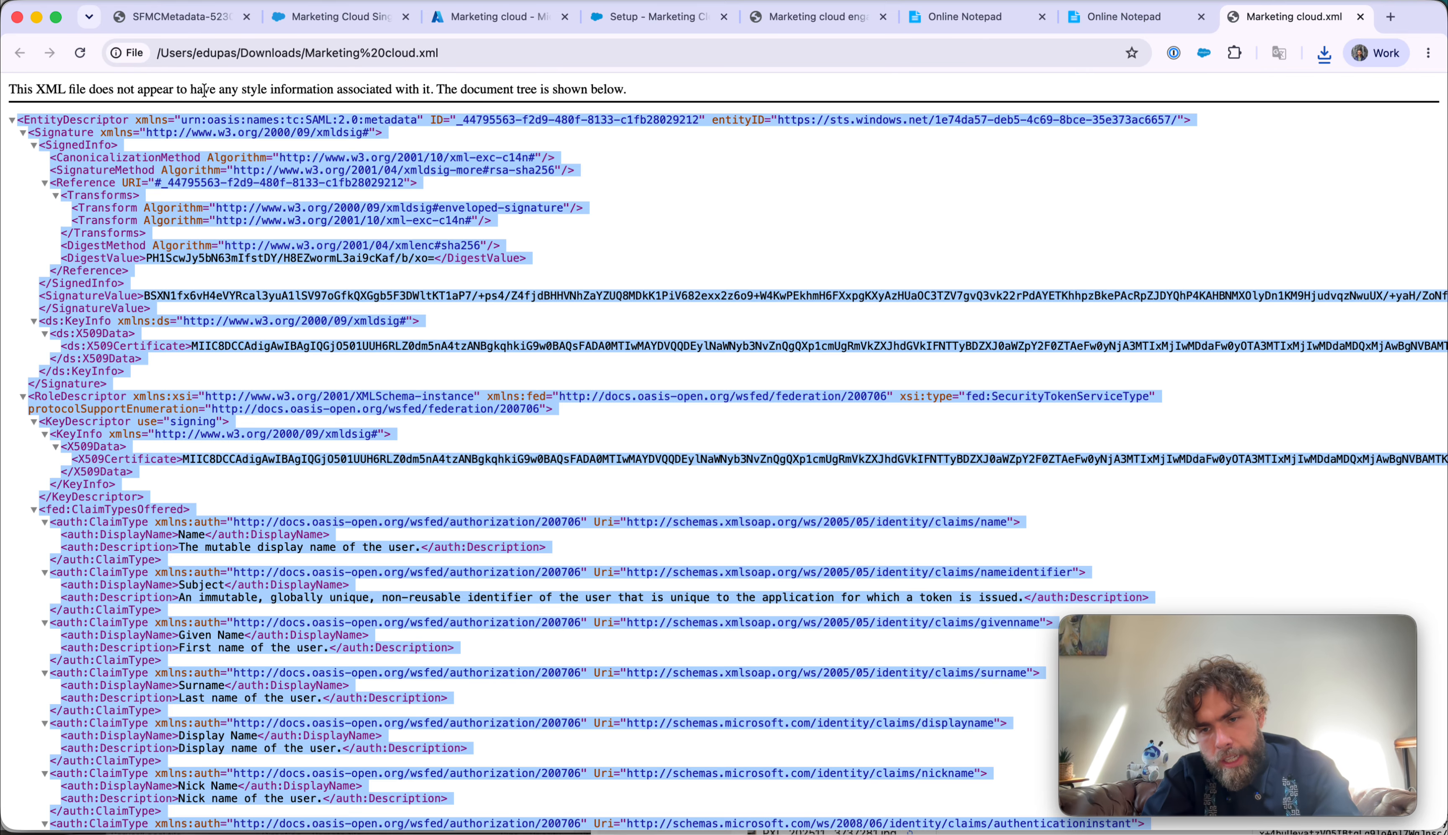
- Paste the copied federation metadata XML into the empty Online Notepad tab
click(1115, 31)
key(super+v)
scroll(722, 460, down, 10)
drag(255, 455, 394, 481)
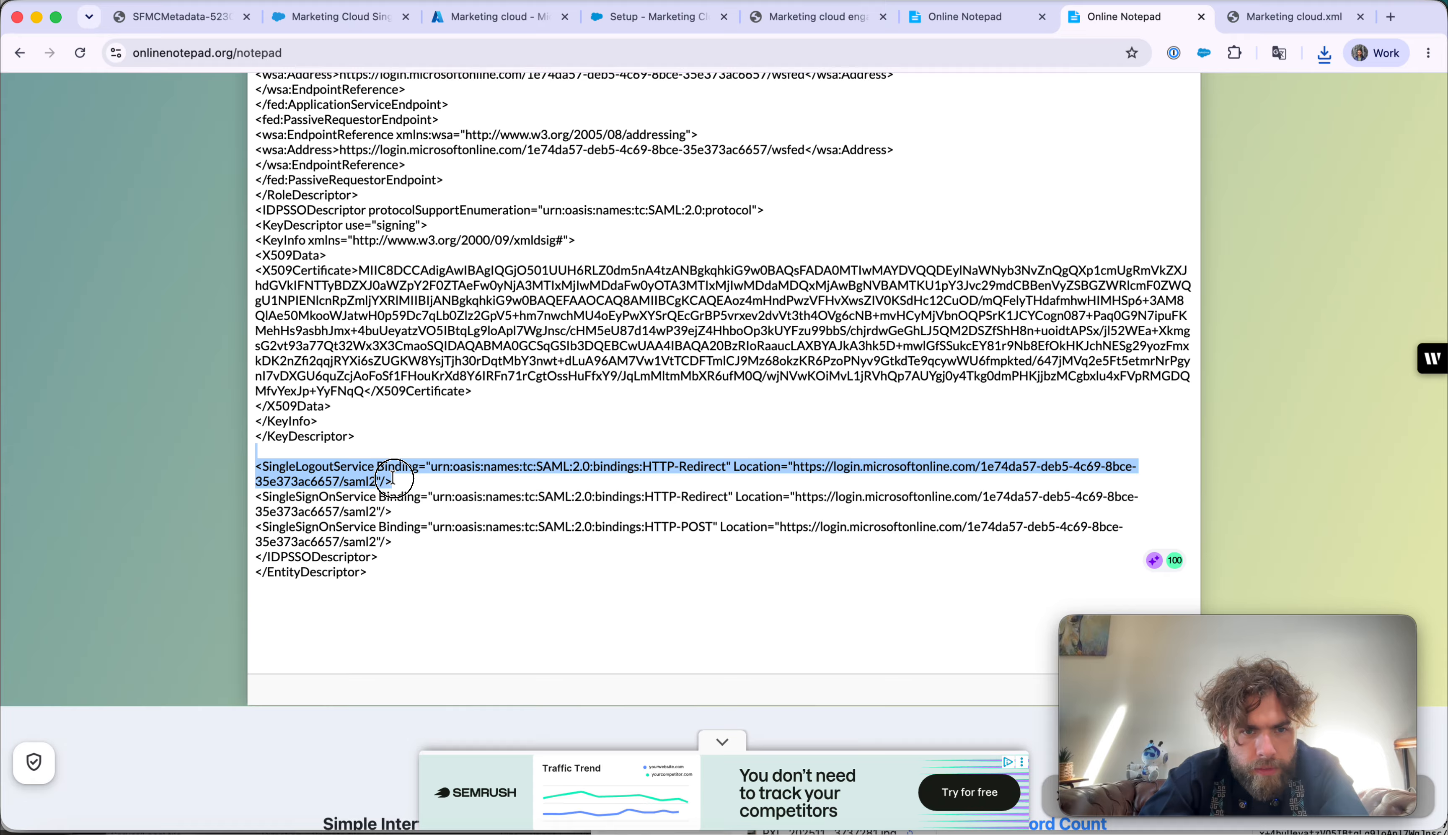
- Delete the SingleLogoutService element and paste the three NameIDFormat lines above SingleSignOnService
key(BackSpace)
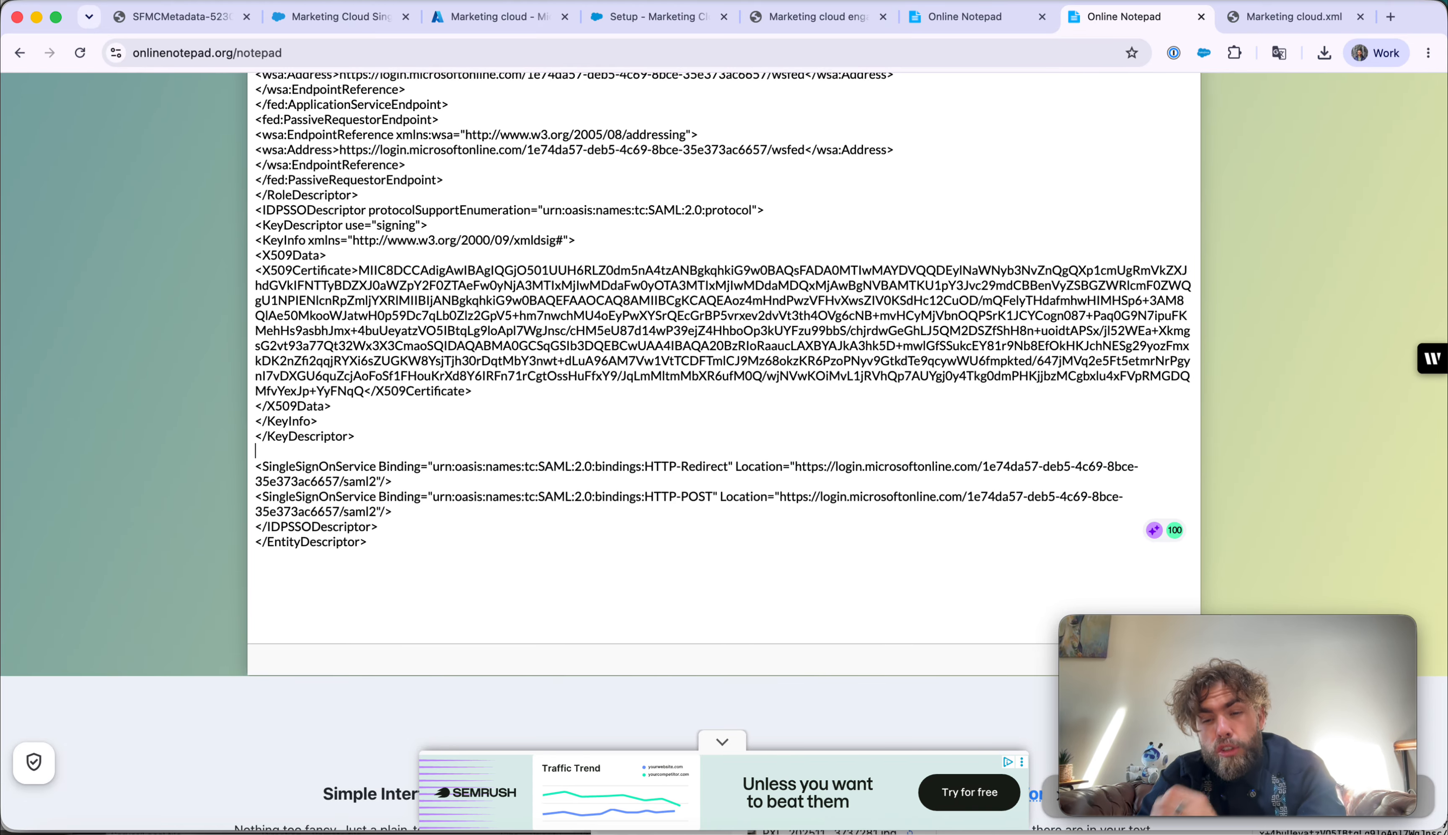
click(957, 19)
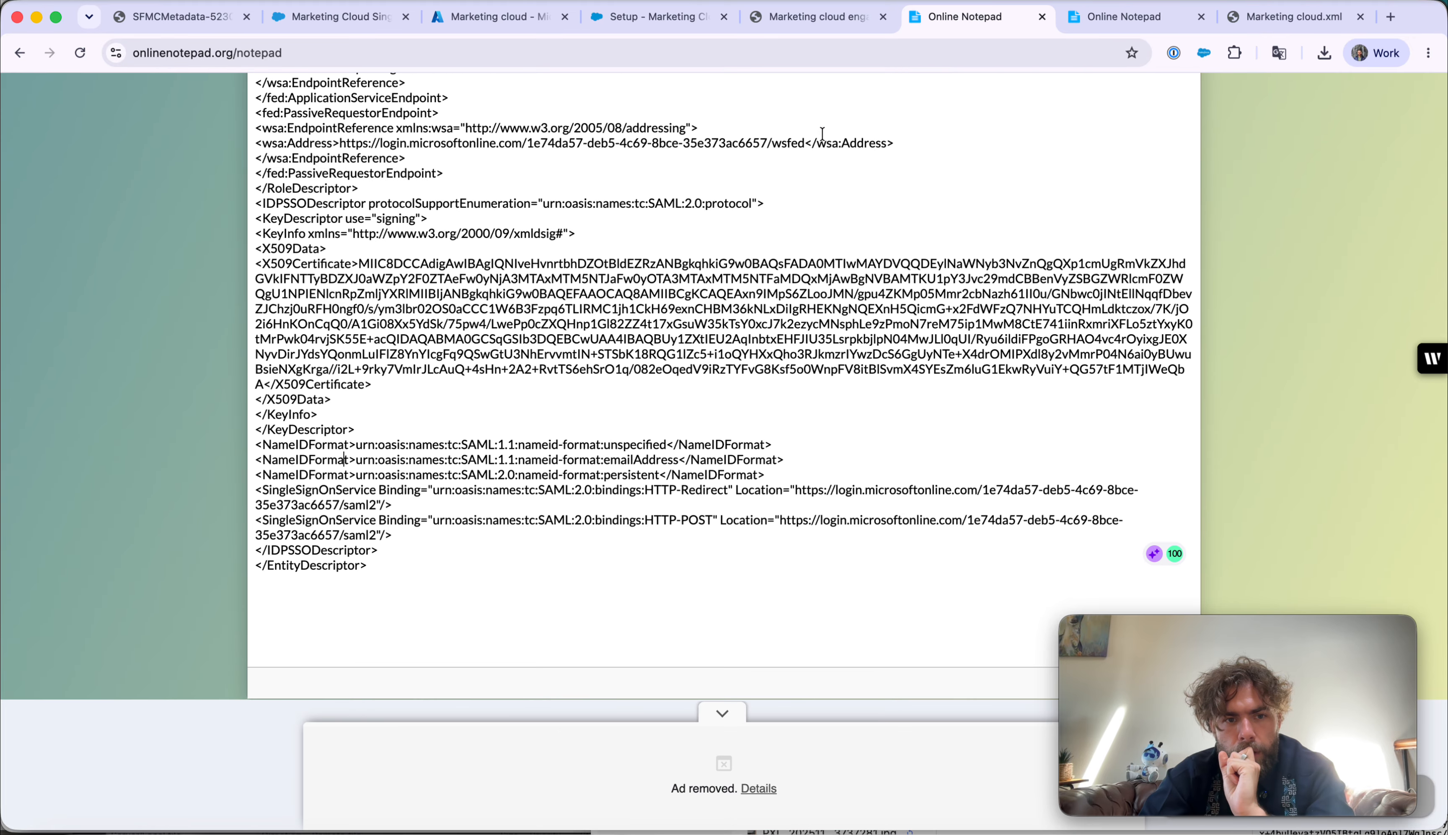
drag(613, 441, 253, 449)
key(super+c)
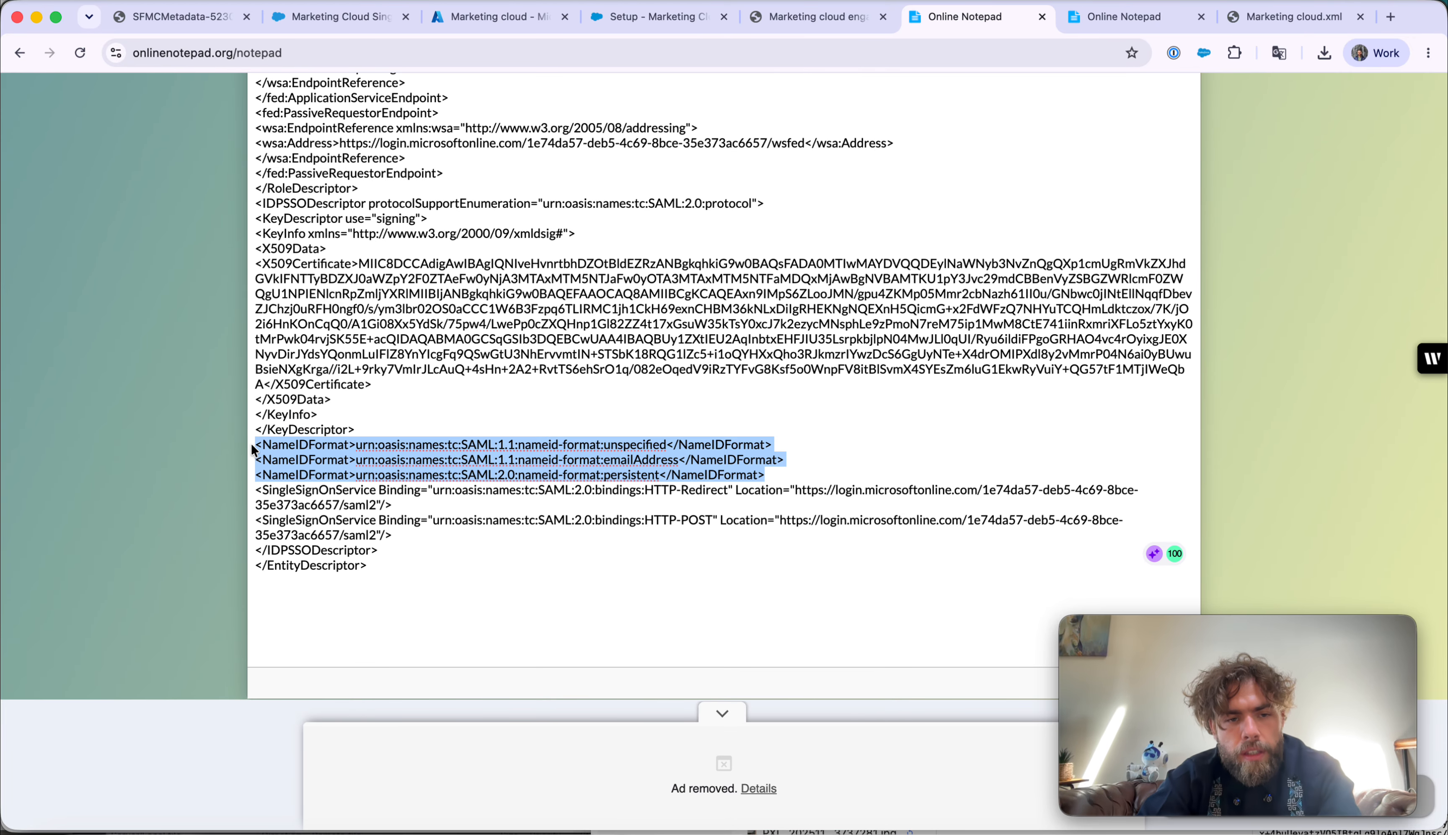
click(1172, 25)
key(super+v)
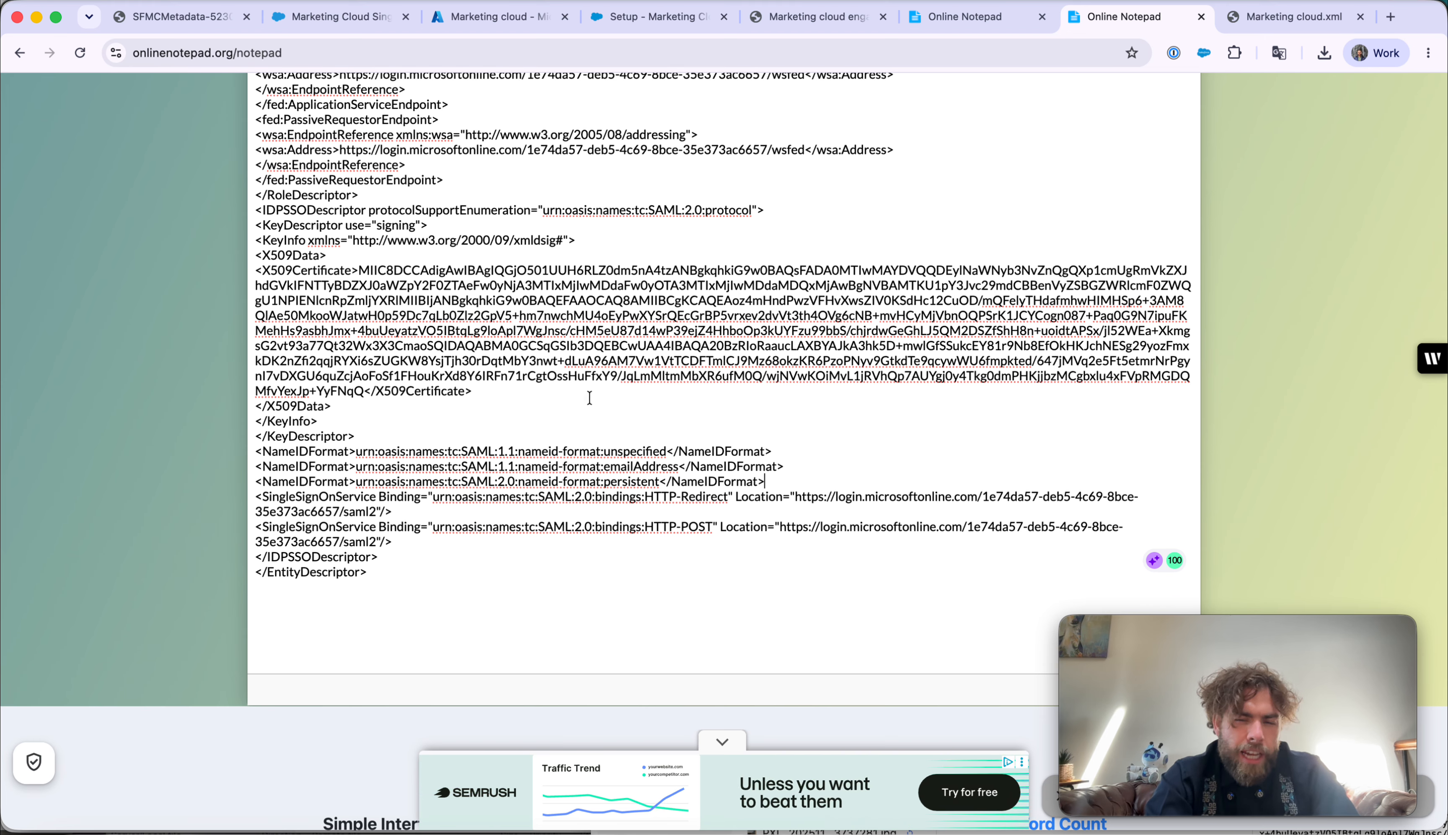
click(351, 19)
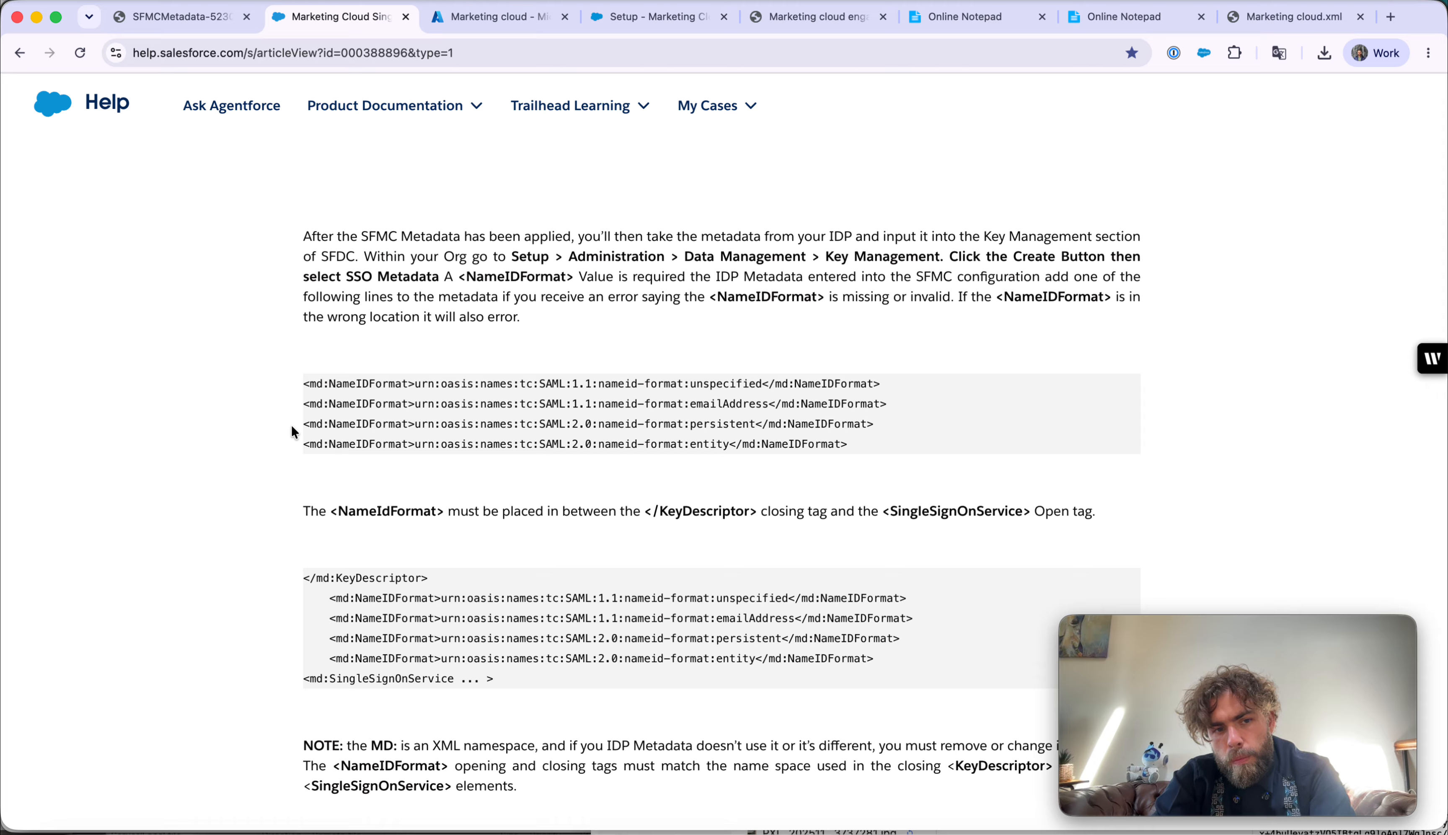
- Highlight the md: namespace prefix in the help article's NameIDFormat sample
drag(331, 423, 300, 428)
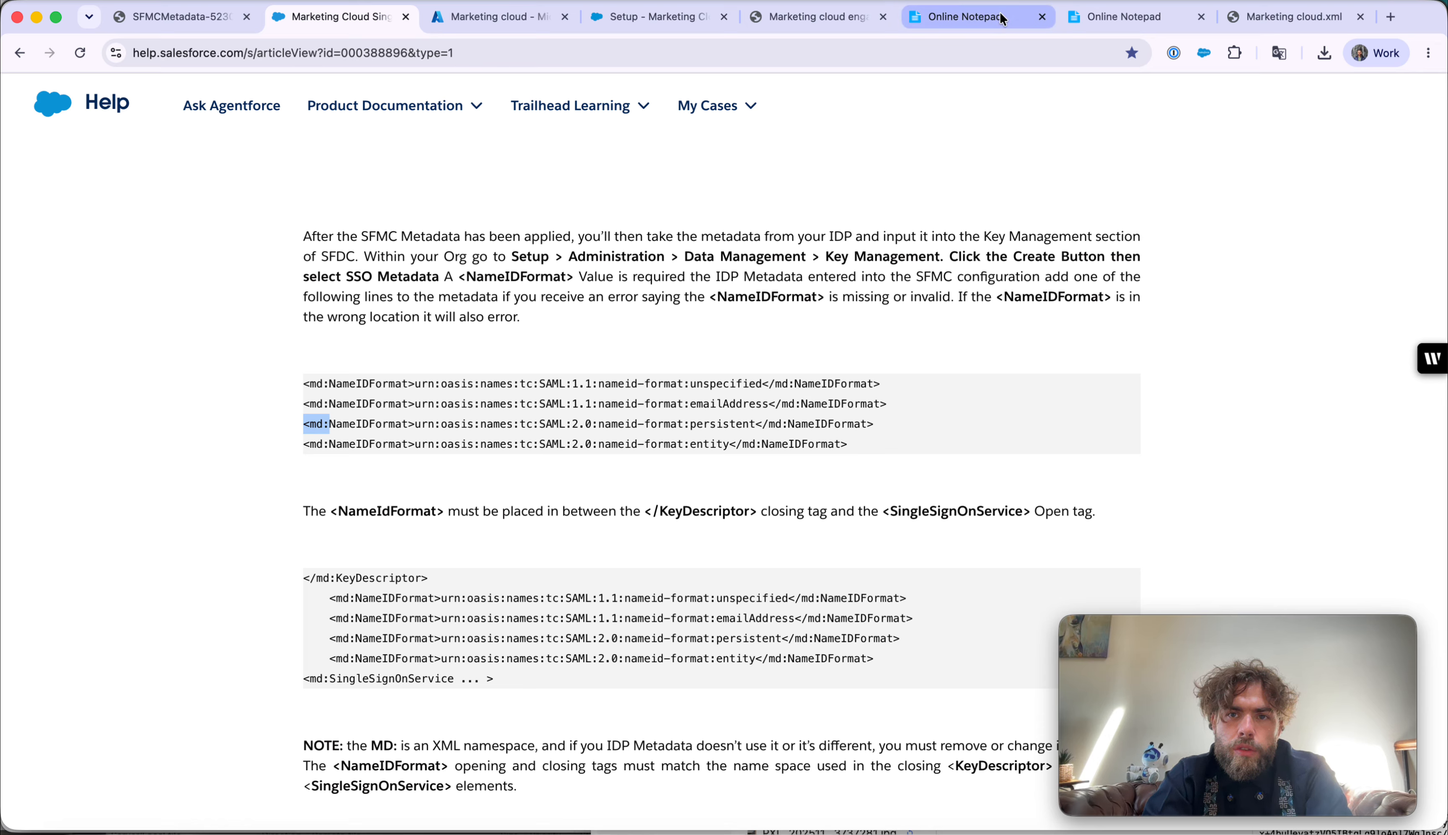
- Review the inserted NameIDFormat lines in the edited metadata, then return to Marketing Cloud Setup
click(1123, 17)
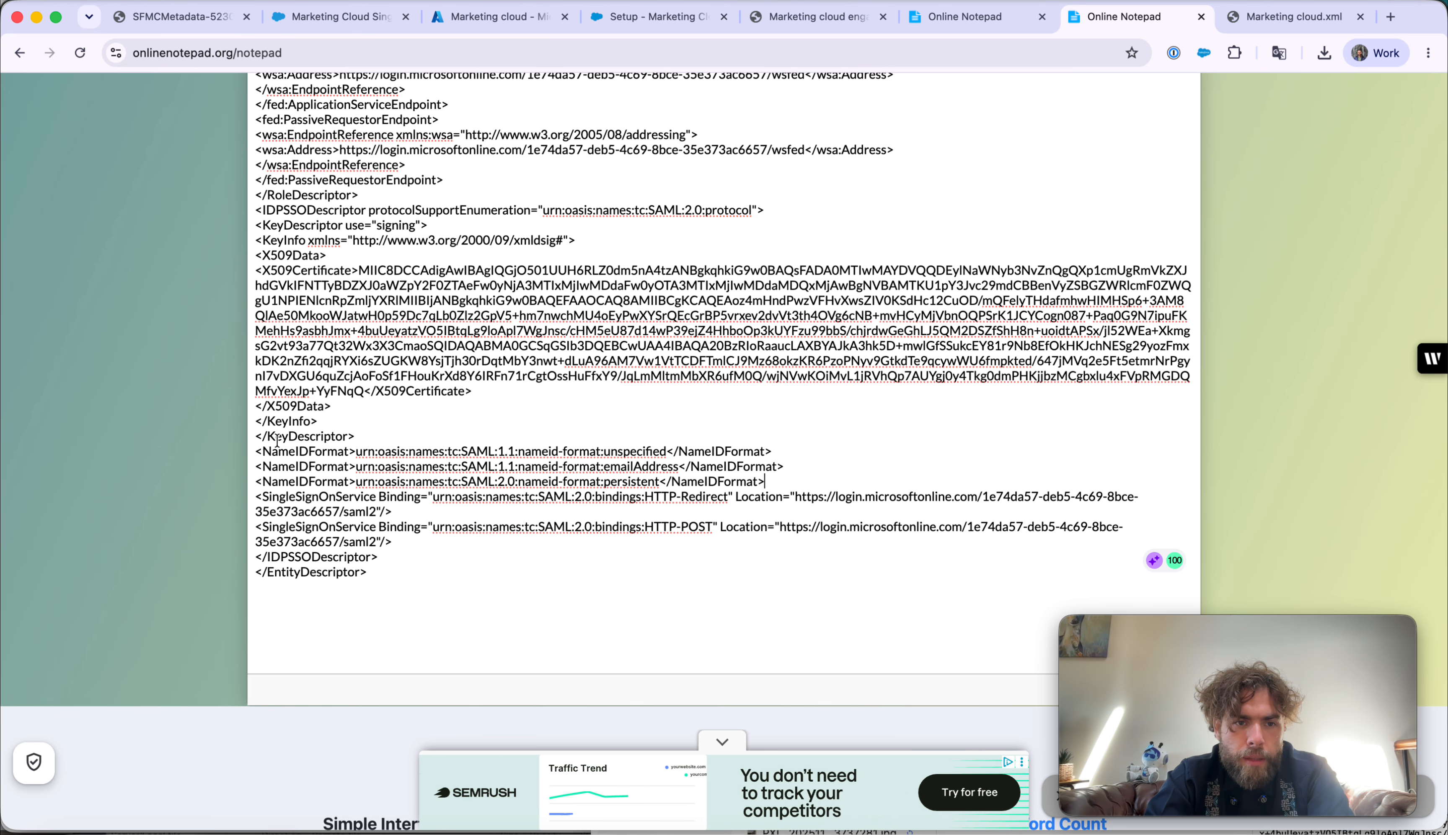
drag(261, 451, 297, 486)
click(297, 485)
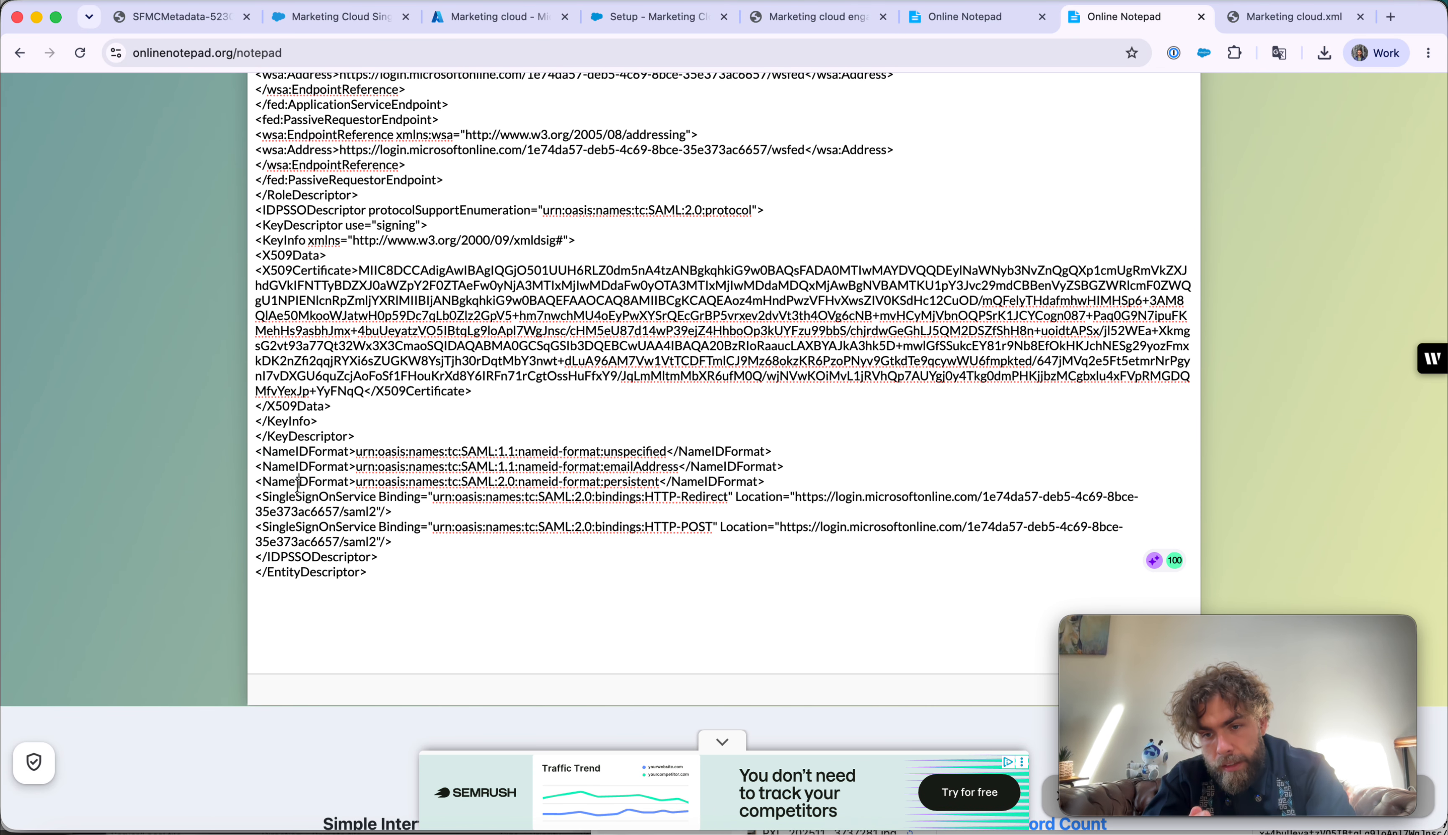
click(659, 17)
- Start a new SSO Metadata key under Data Management's Key Management
click(23, 313)
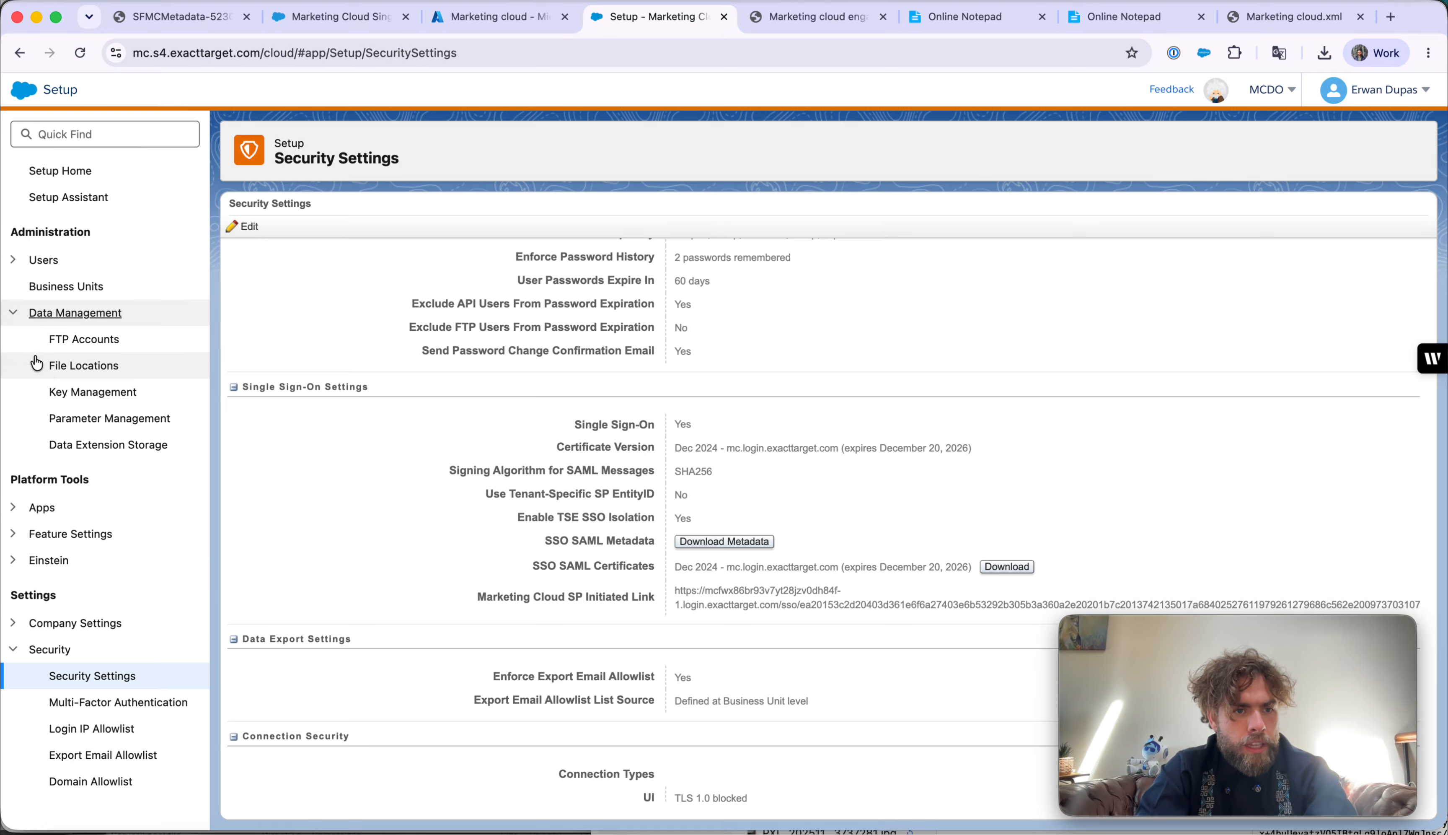
click(67, 390)
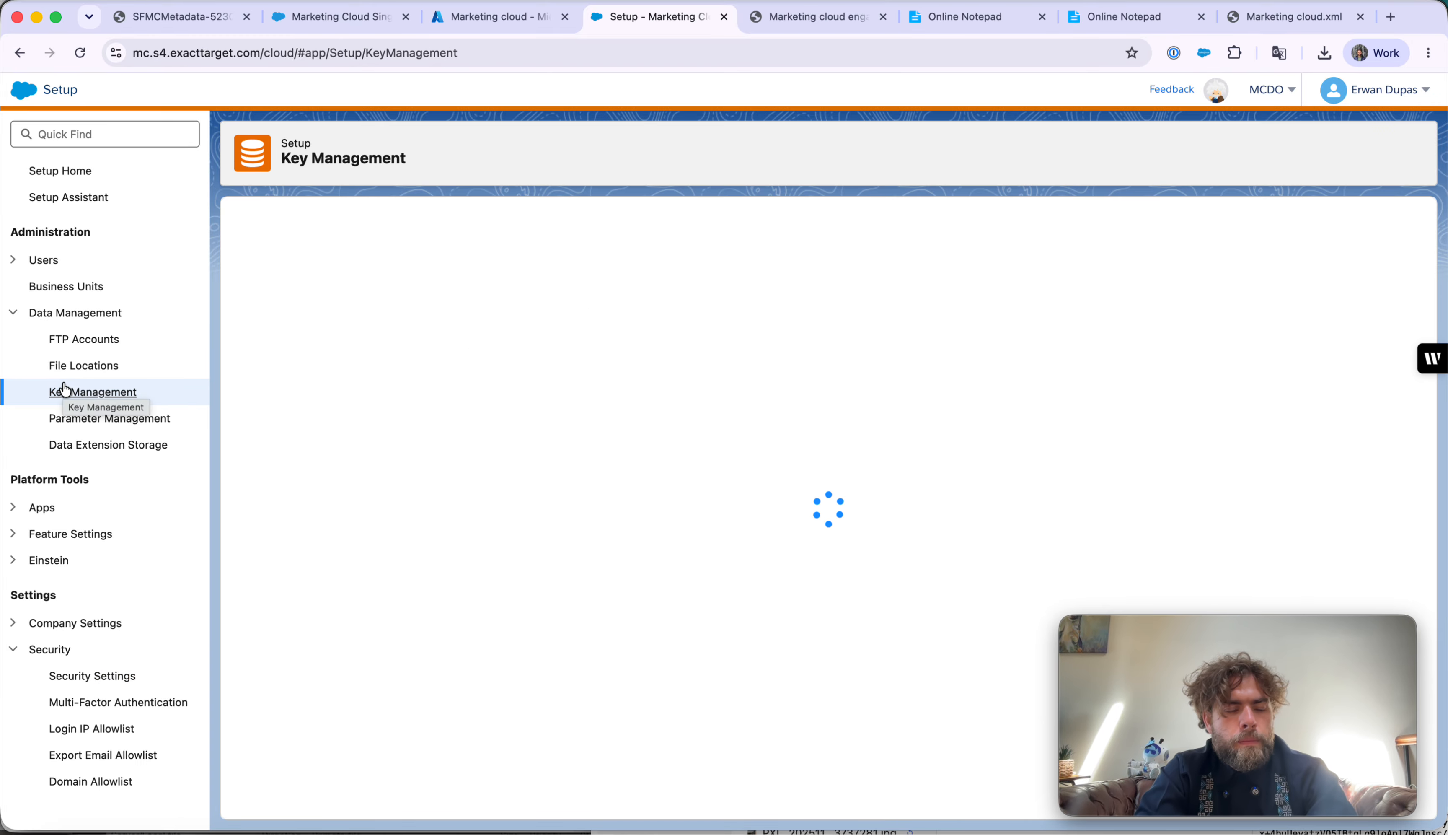
click(250, 230)
click(571, 297)
- Name the key SSO_AZURE_ENGLISH and paste the edited Azure metadata into Paste Metadata
click(344, 340)
text(SSO+AZURE_ENGLISH)
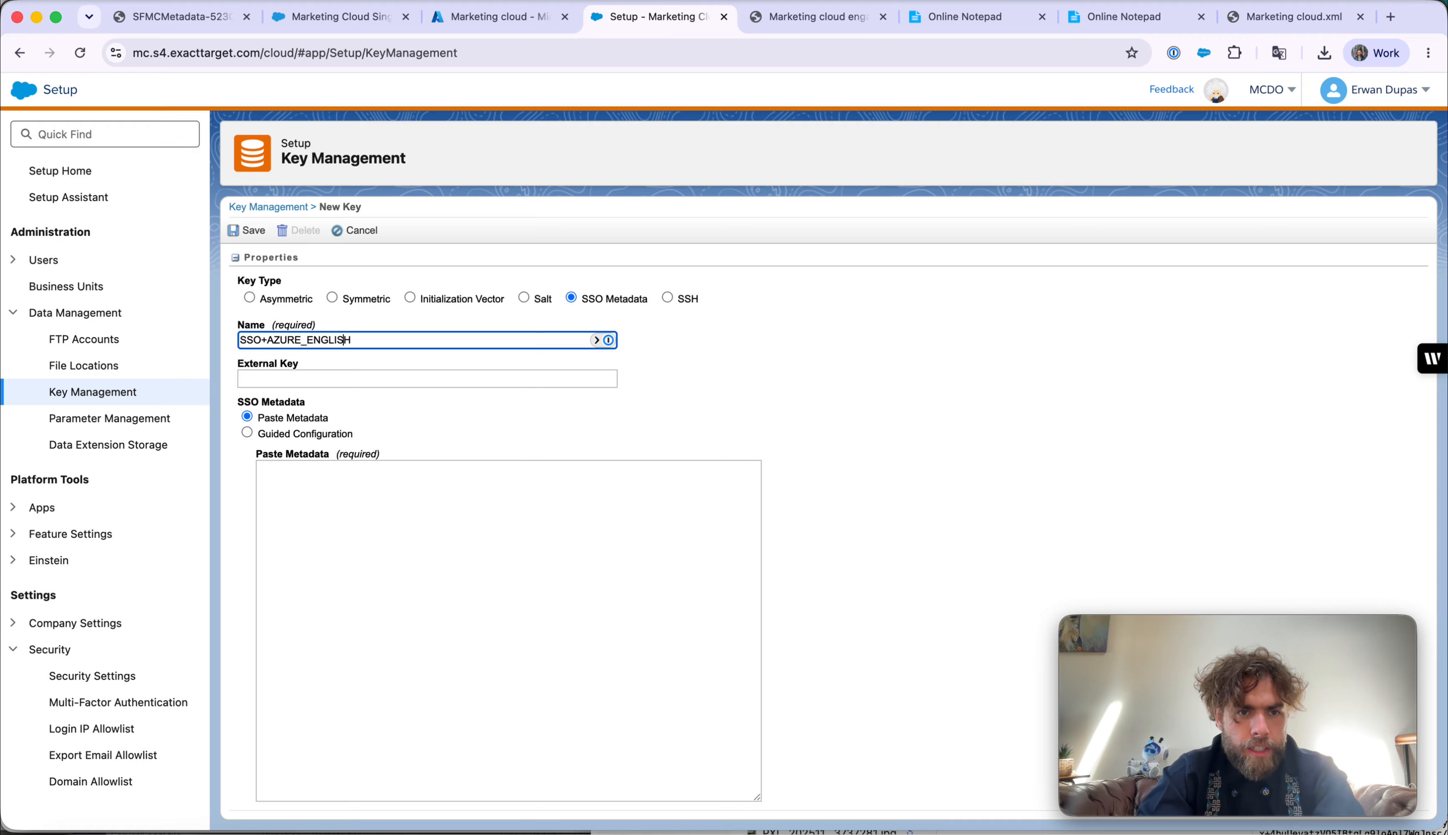
click(274, 340)
key(BackSpace)
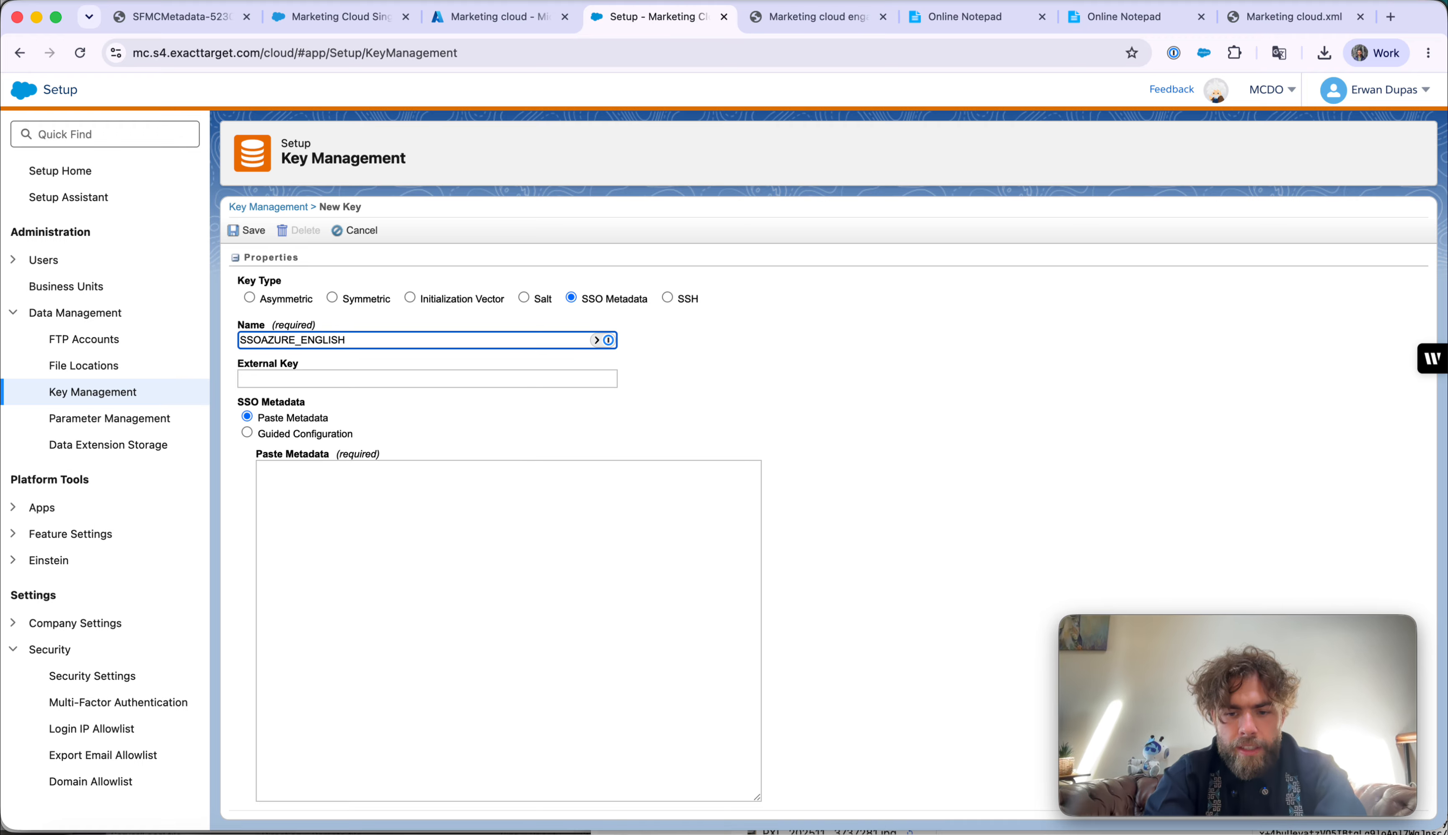
text(_)
click(554, 569)
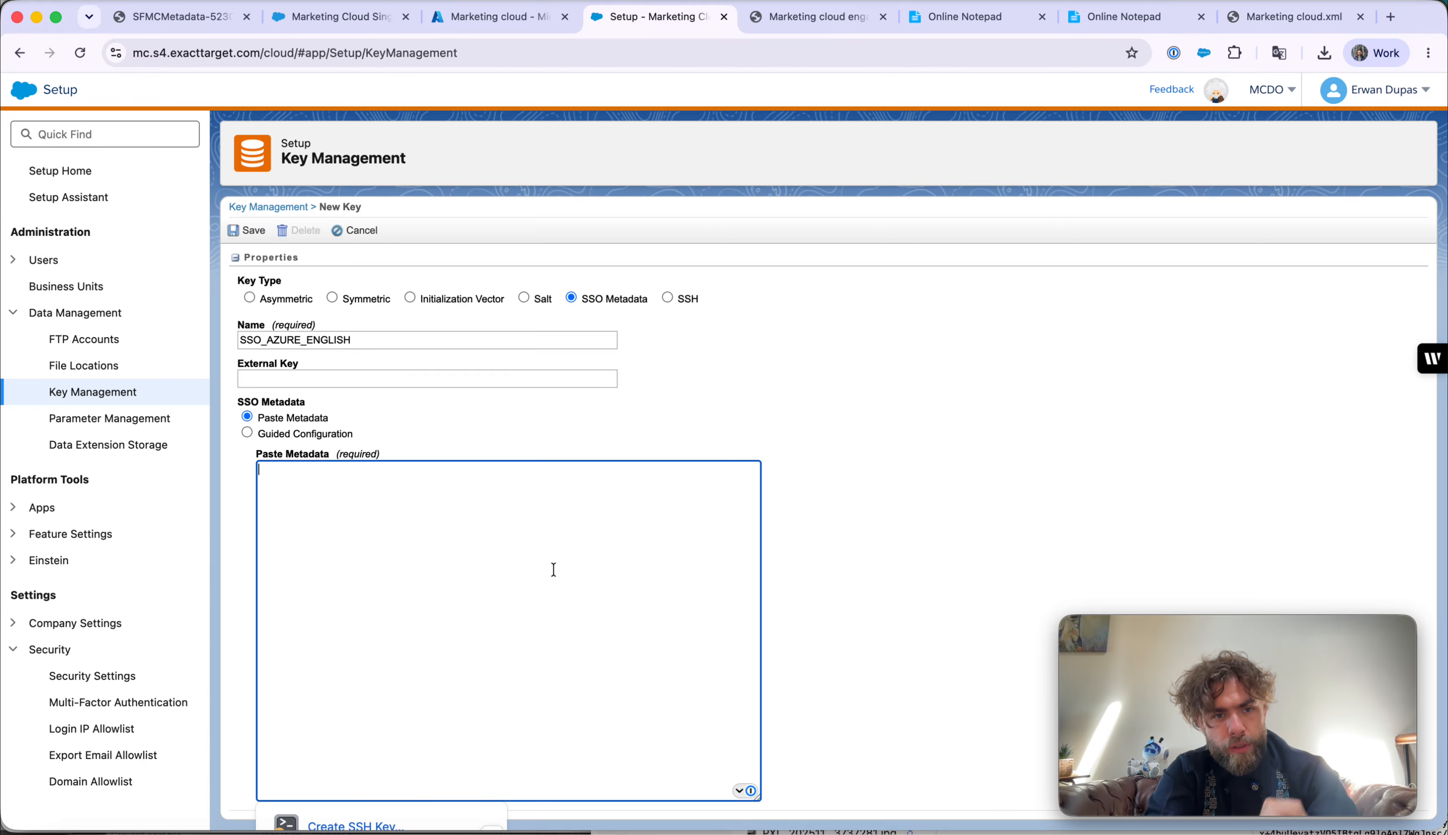
key(super+v)
scroll(554, 569, up, 20)
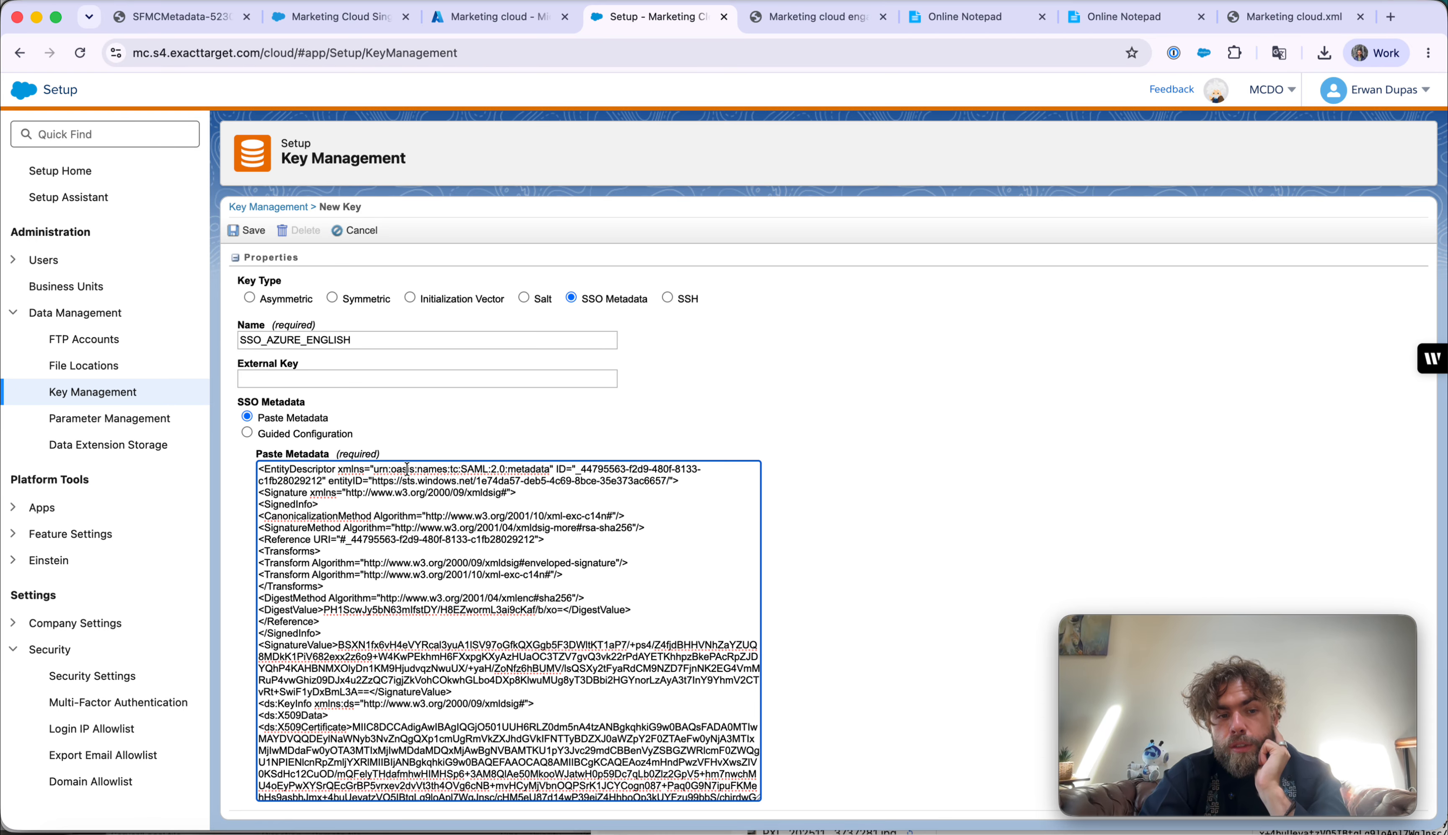
- Inspect the downloaded Azure federation metadata XML in the Marketing cloud.xml tab
click(221, 12)
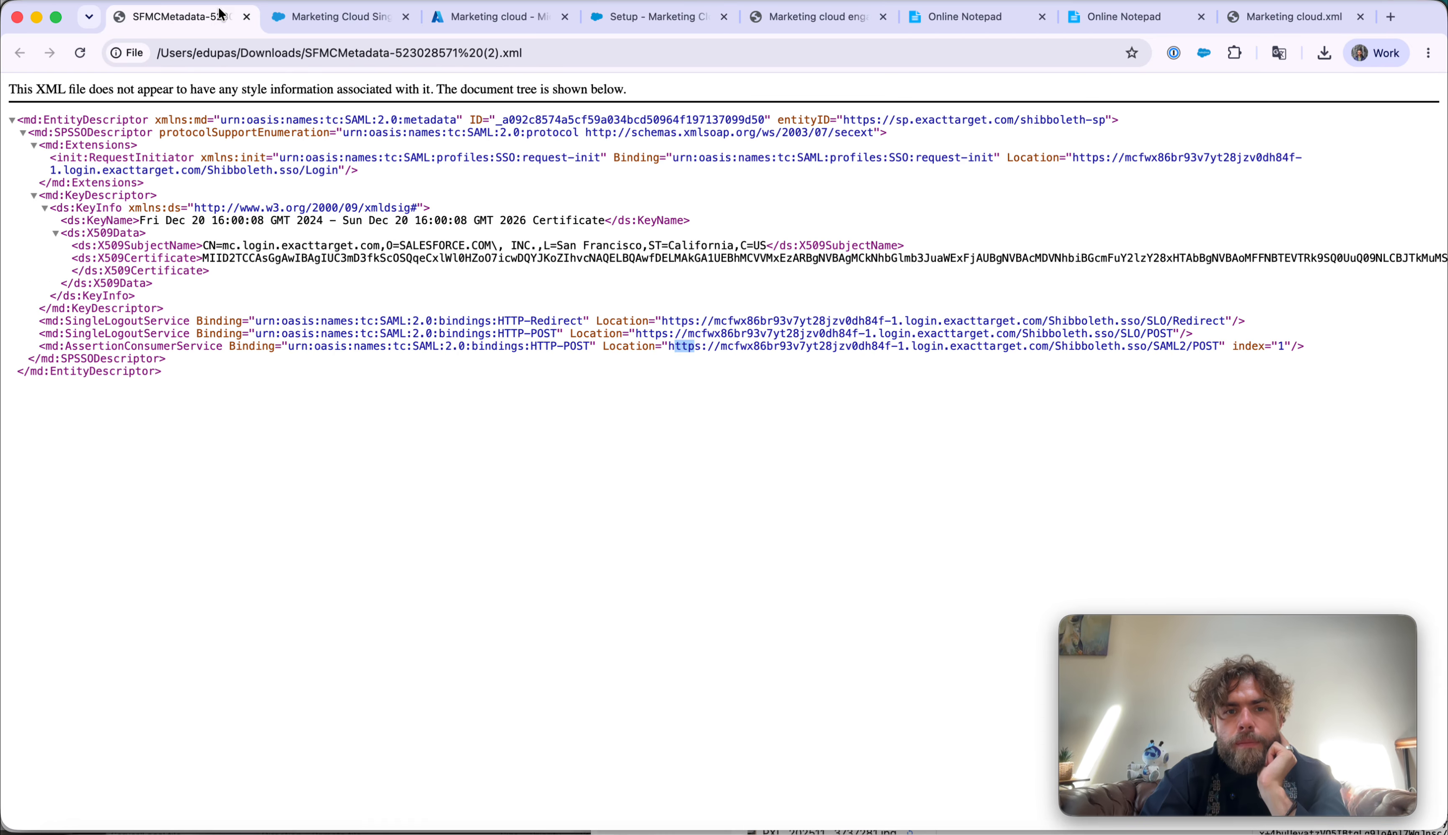
click(1288, 17)
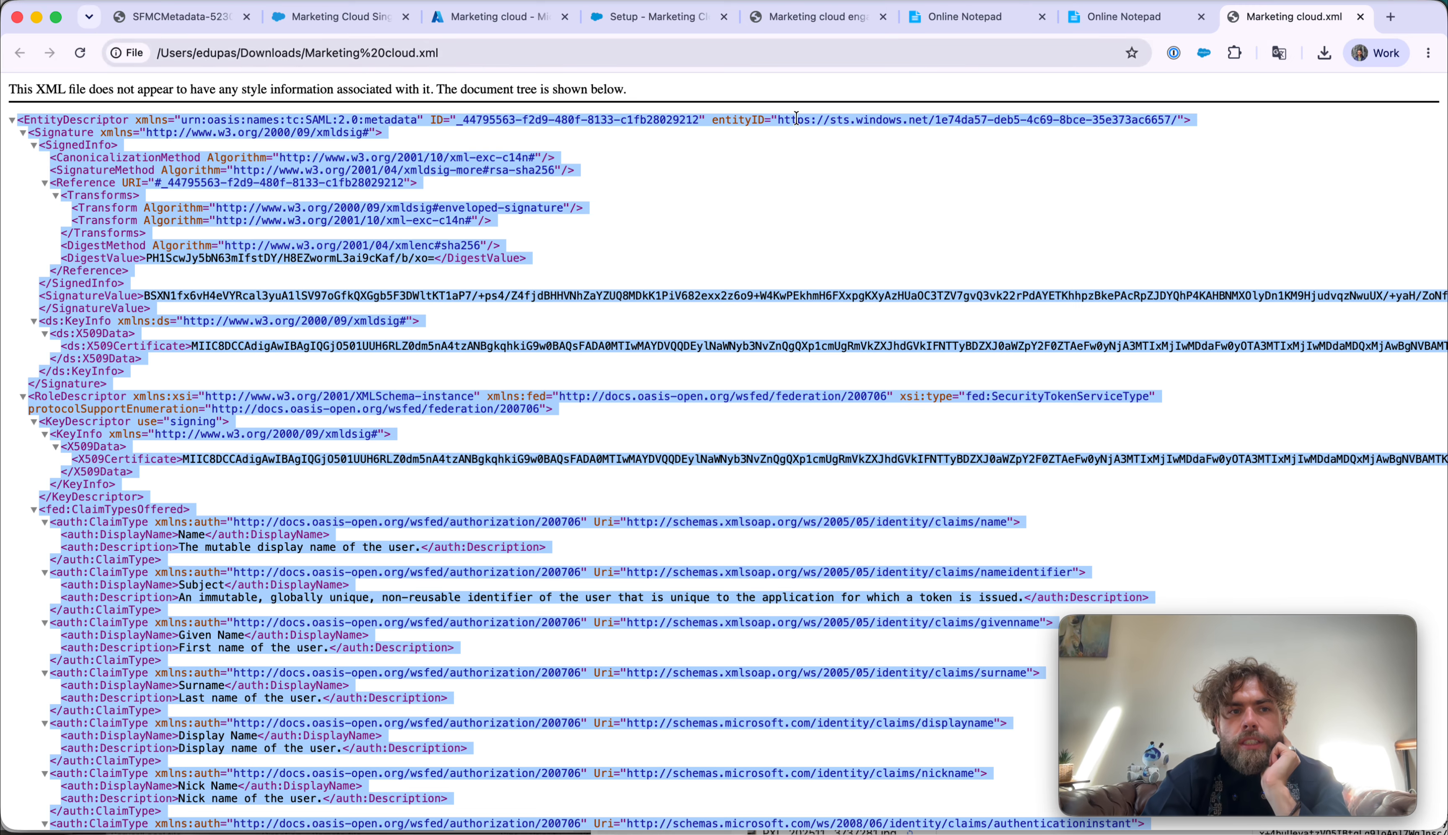
drag(24, 91, 264, 98)
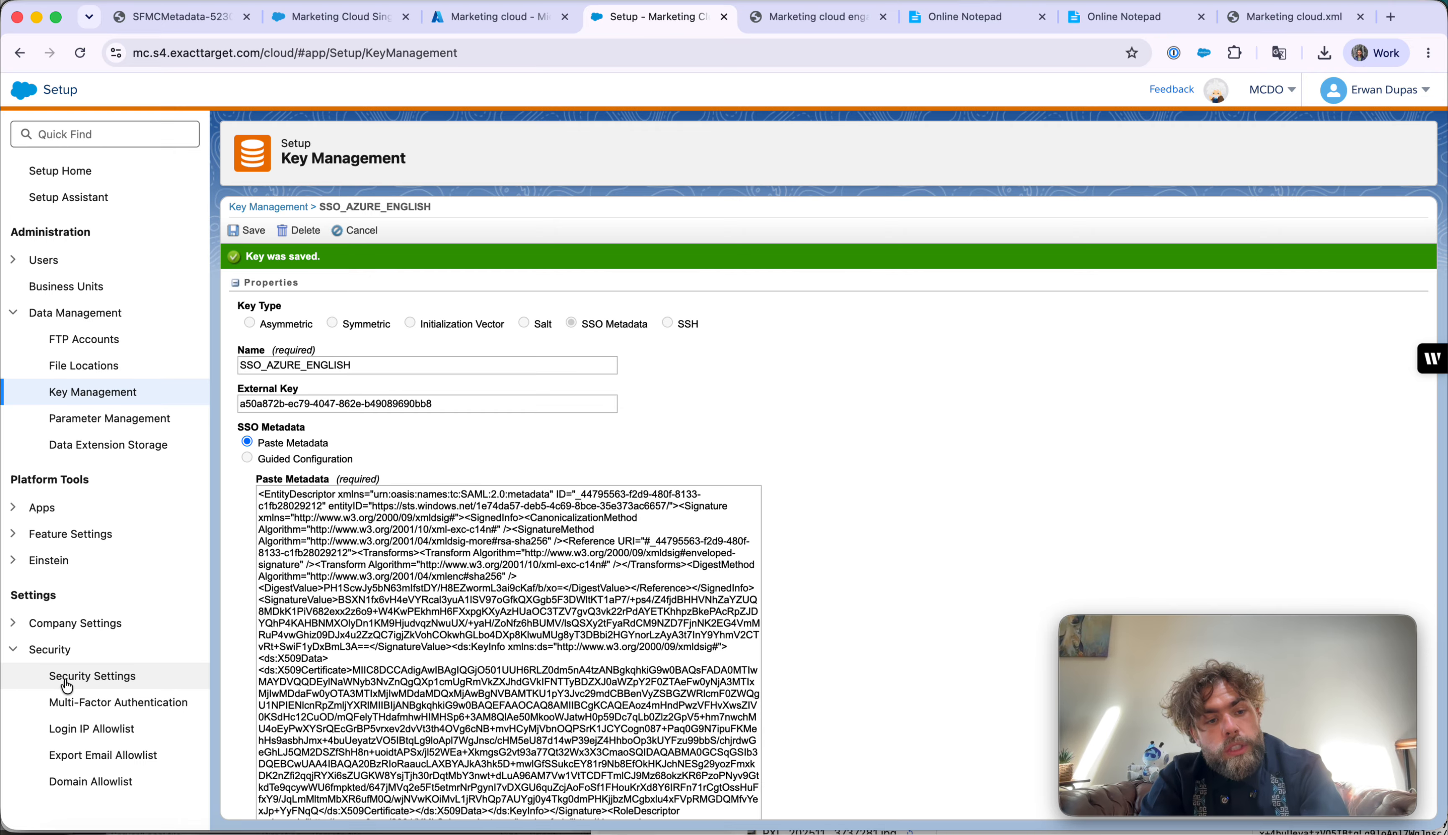
- Enable Single Sign-On in Marketing Cloud's Security Settings and save them
click(66, 681)
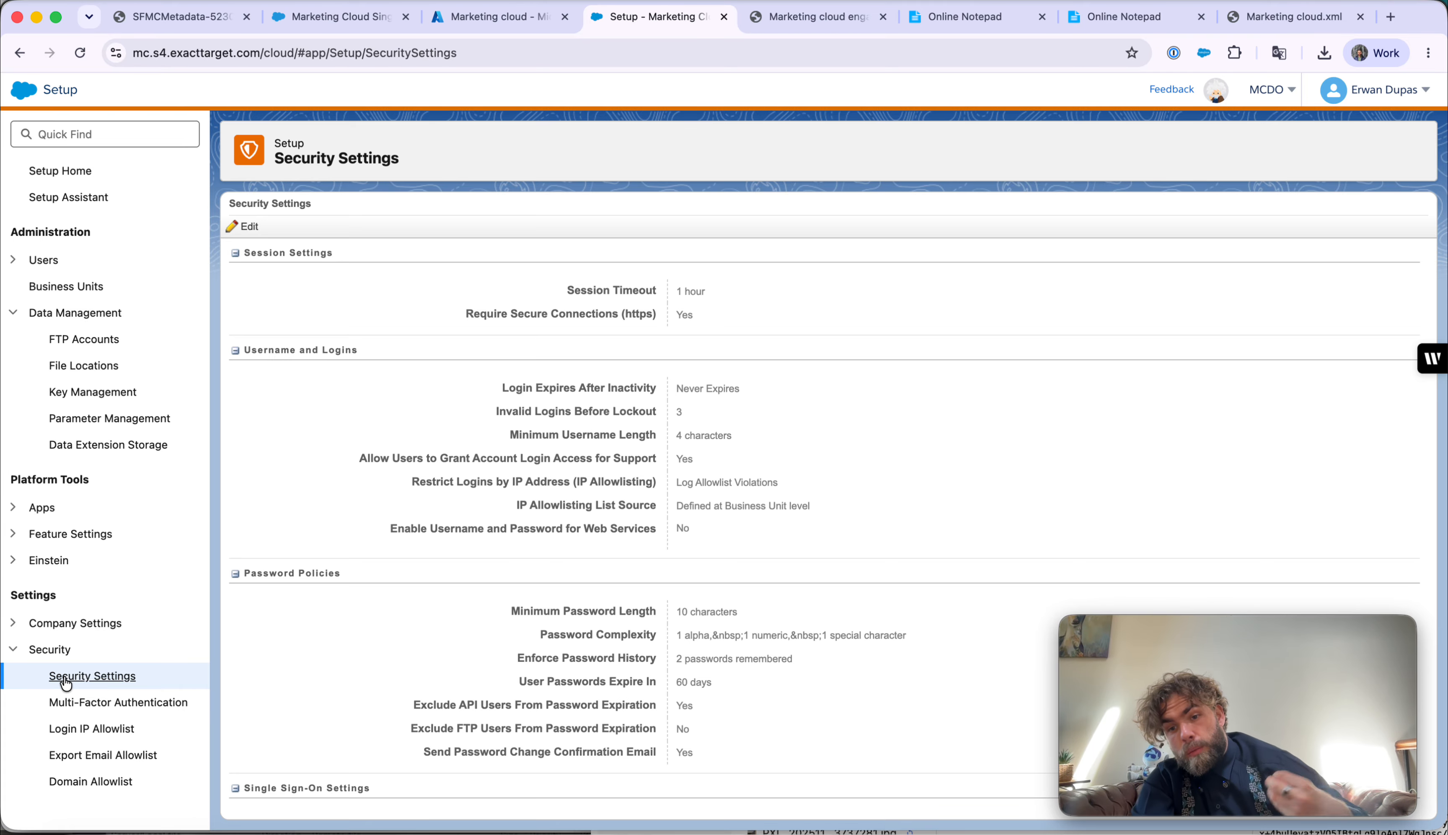
click(243, 227)
scroll(468, 443, down, 10)
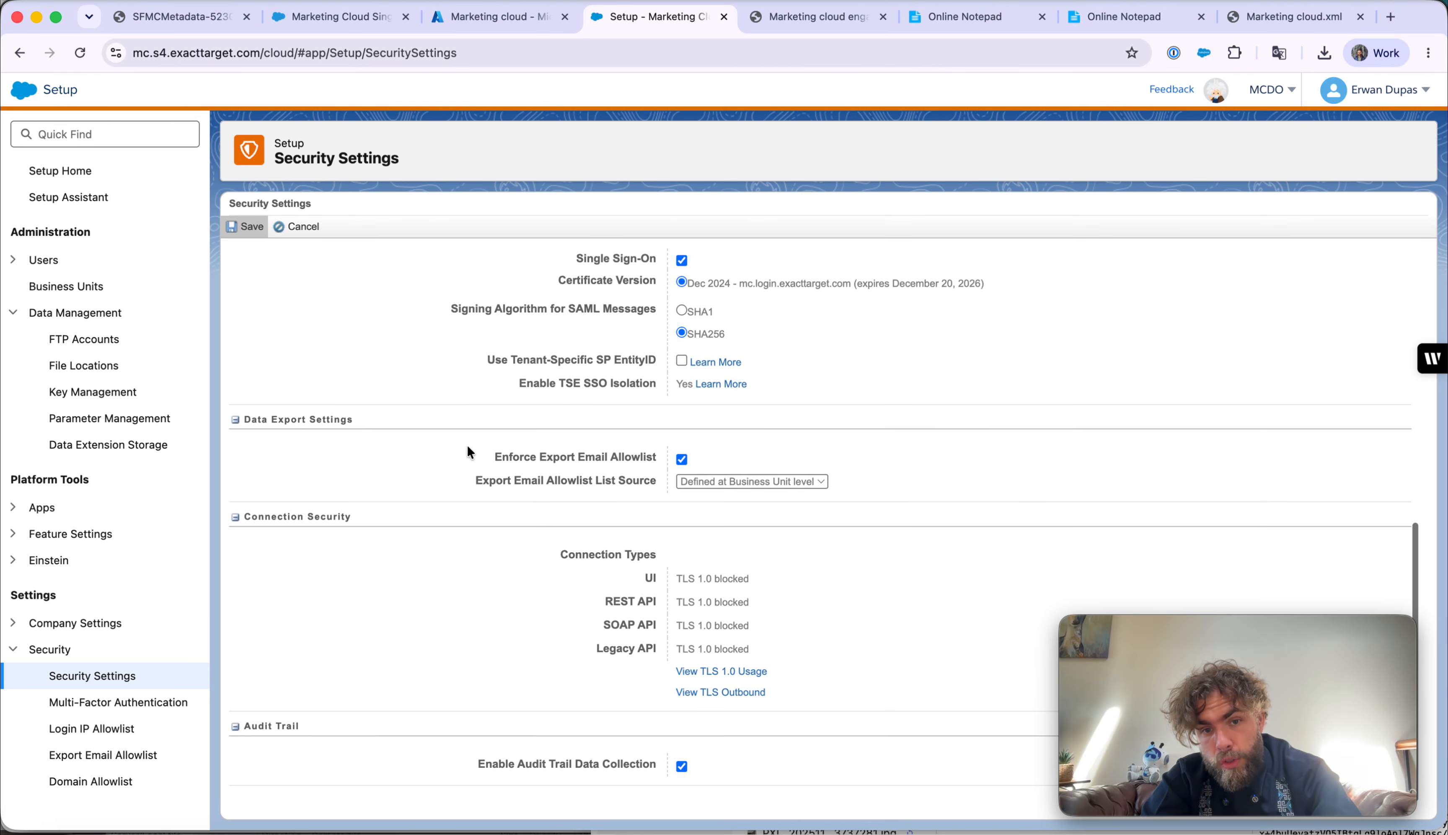
scroll(468, 444, up, 2)
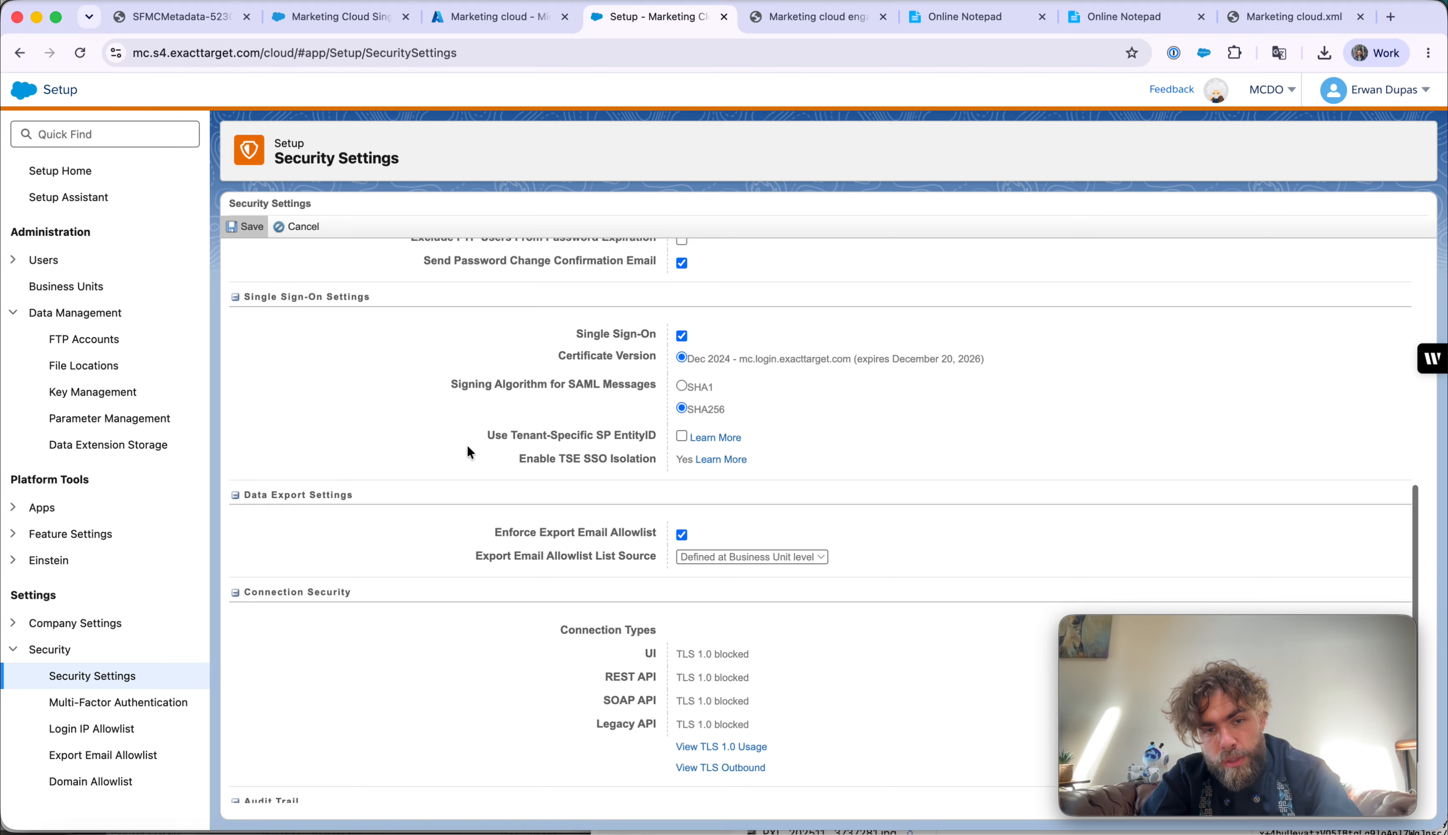
click(682, 336)
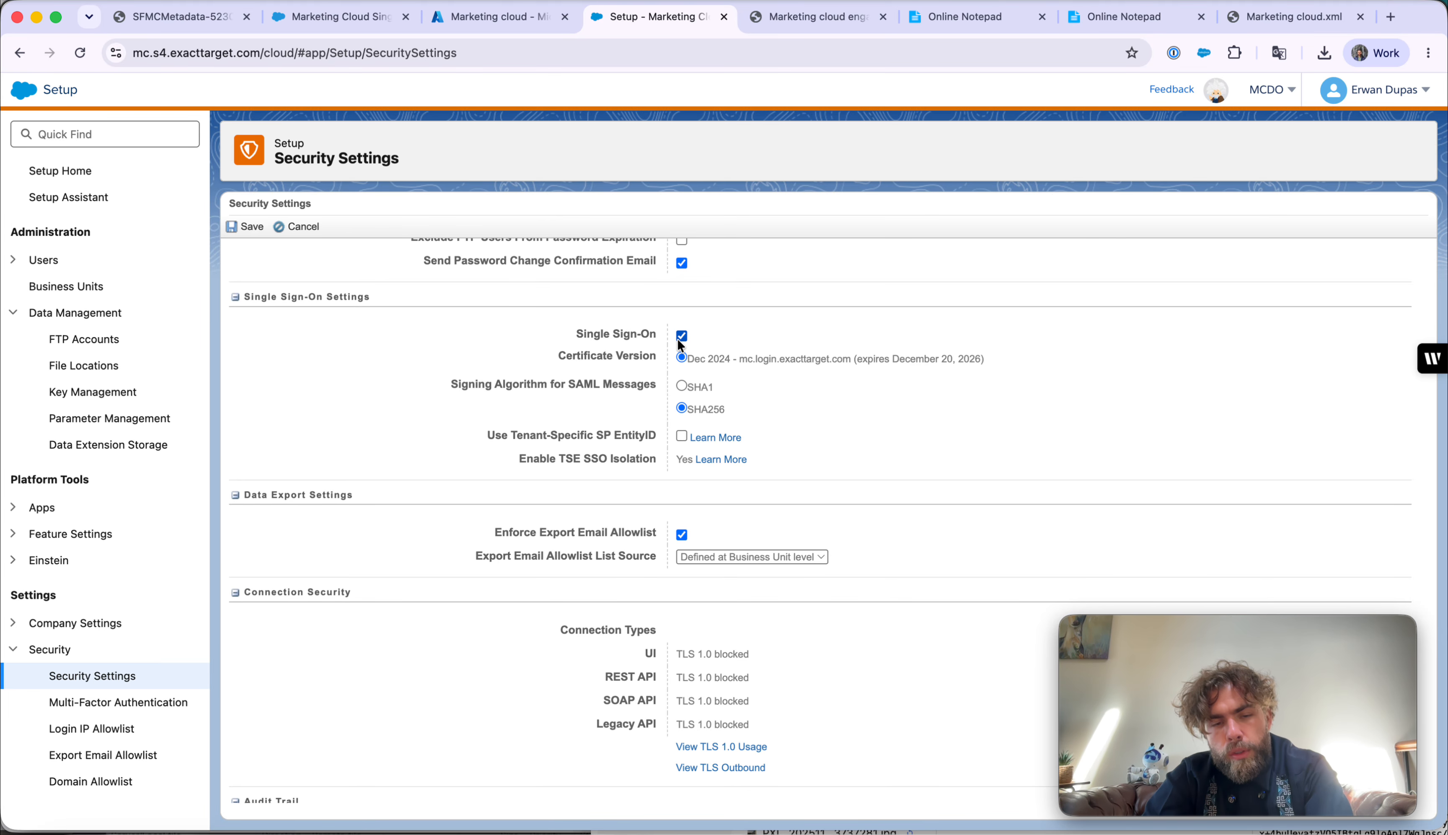
drag(608, 334, 633, 335)
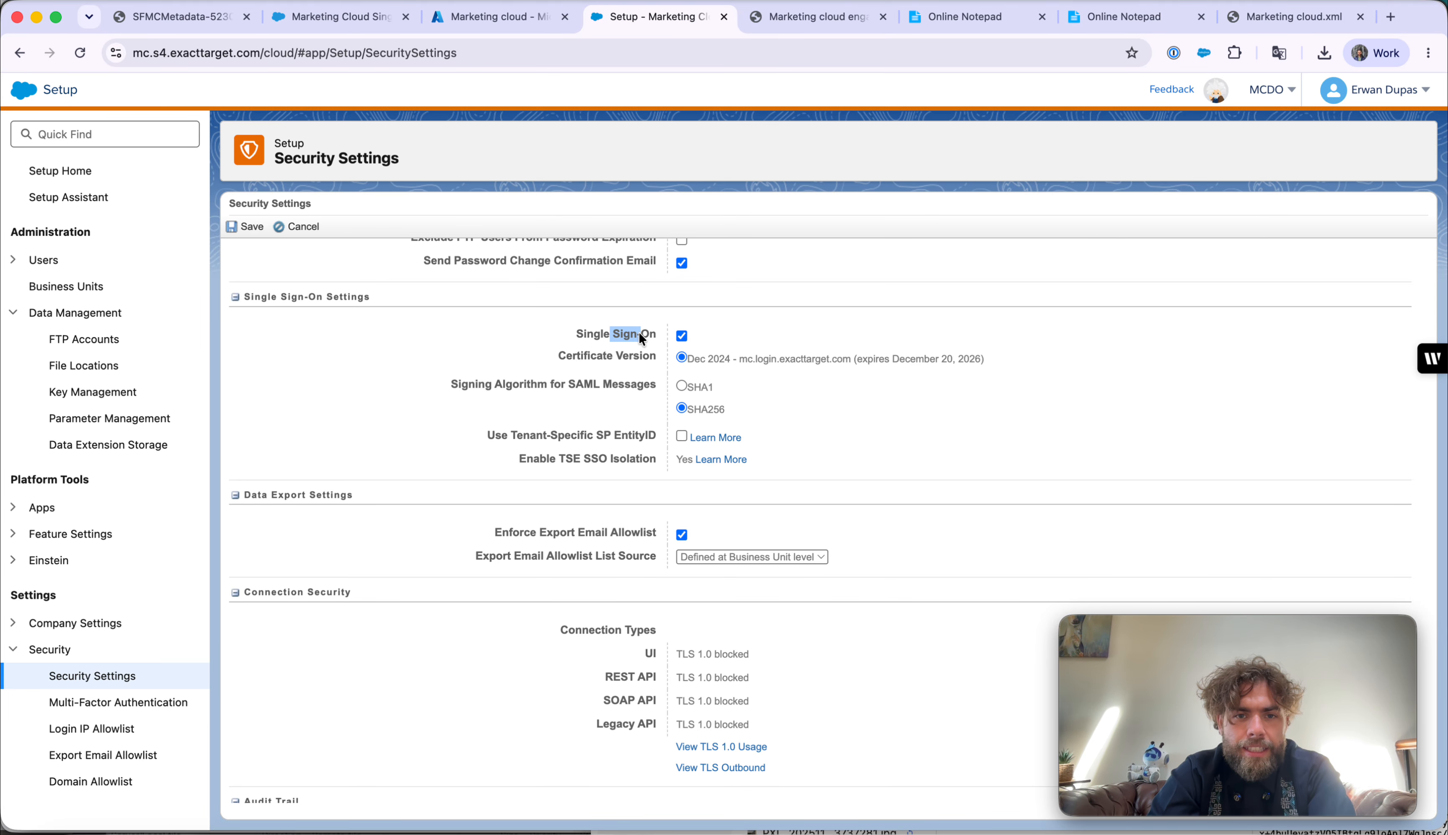
click(242, 227)
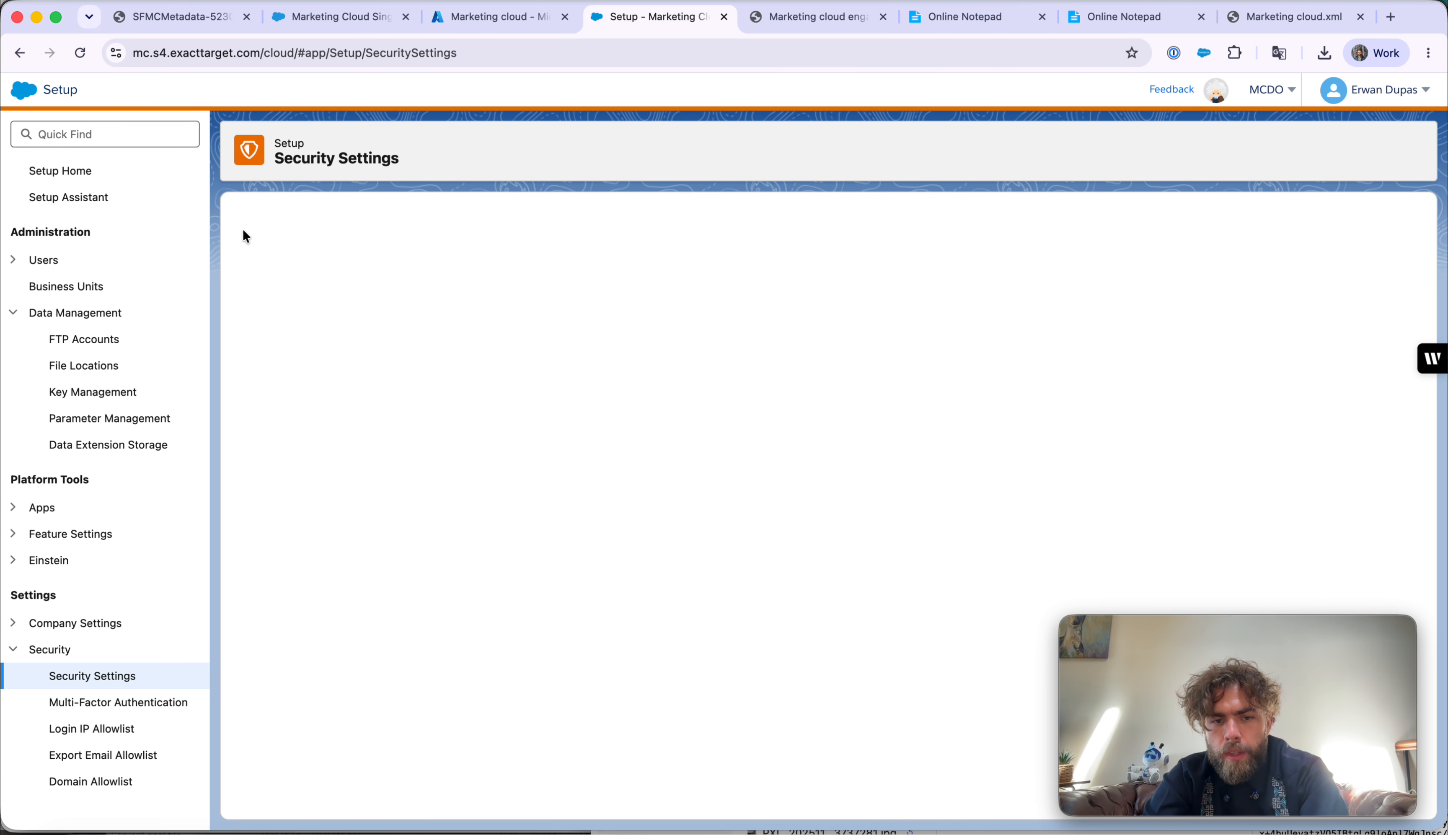
- Select and copy the Marketing Cloud SP Initiated Link URL from the saved settings
scroll(537, 520, down, 10)
scroll(538, 521, up, 4)
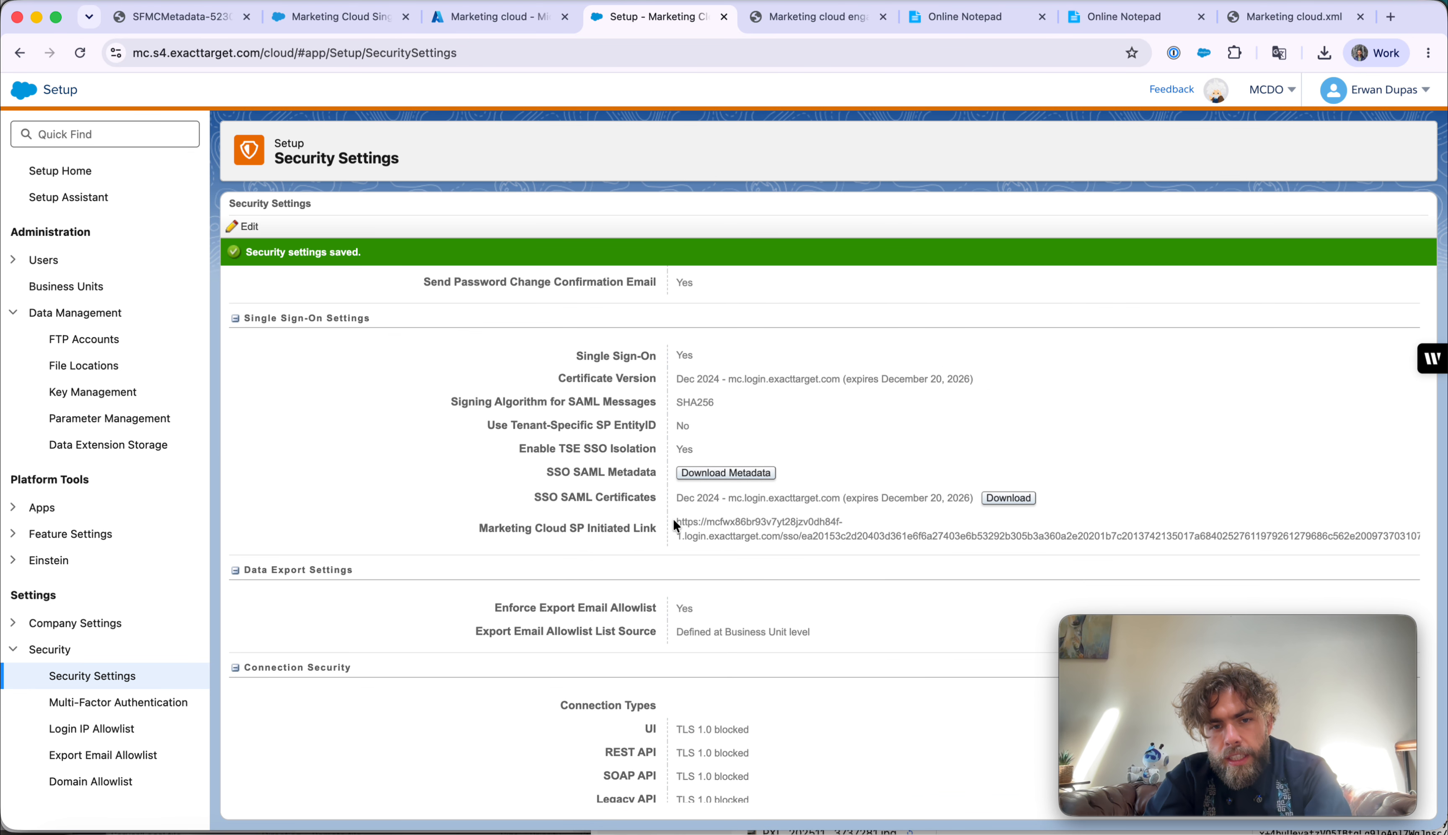
drag(672, 518, 687, 543)
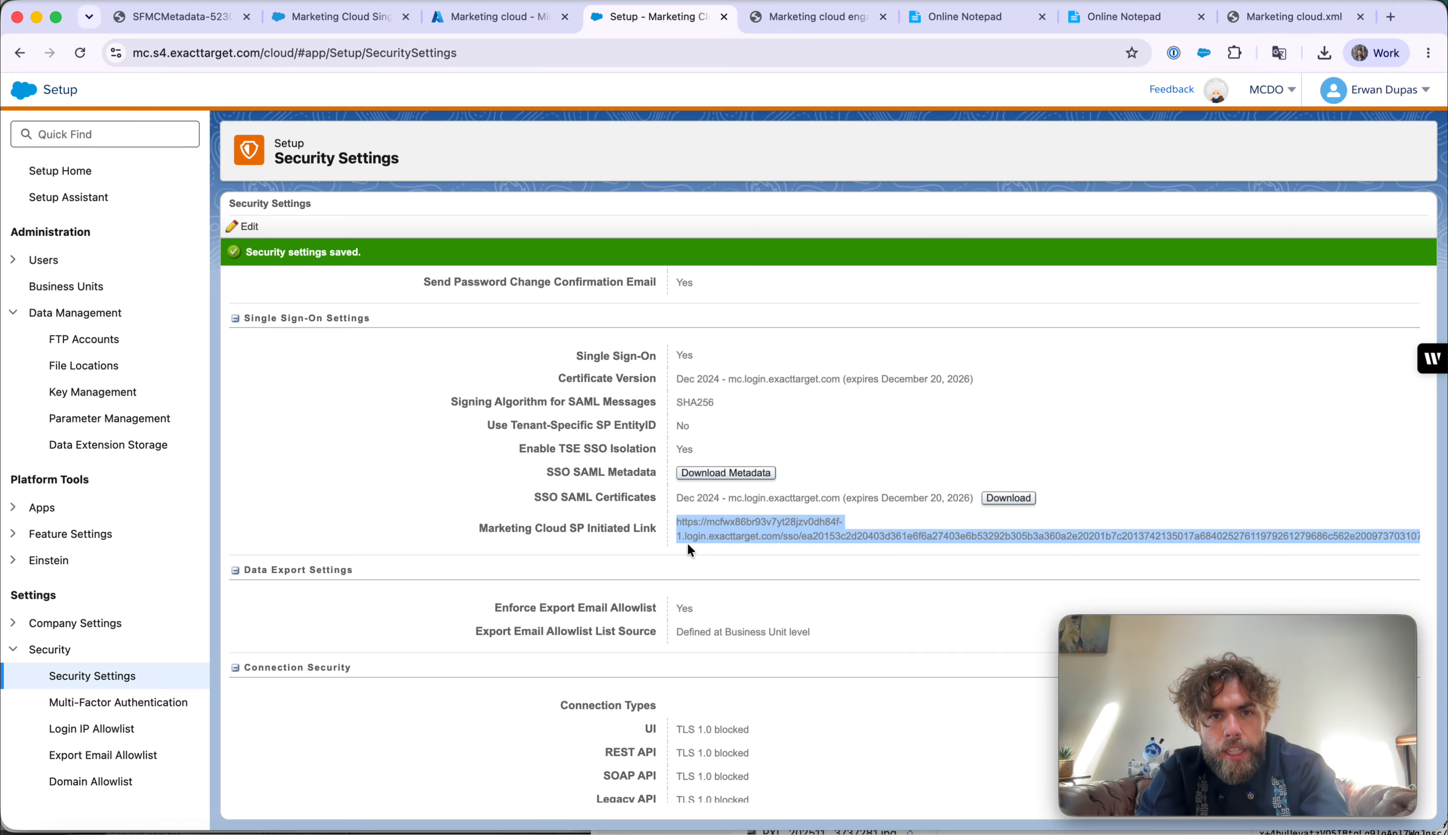
click(504, 18)
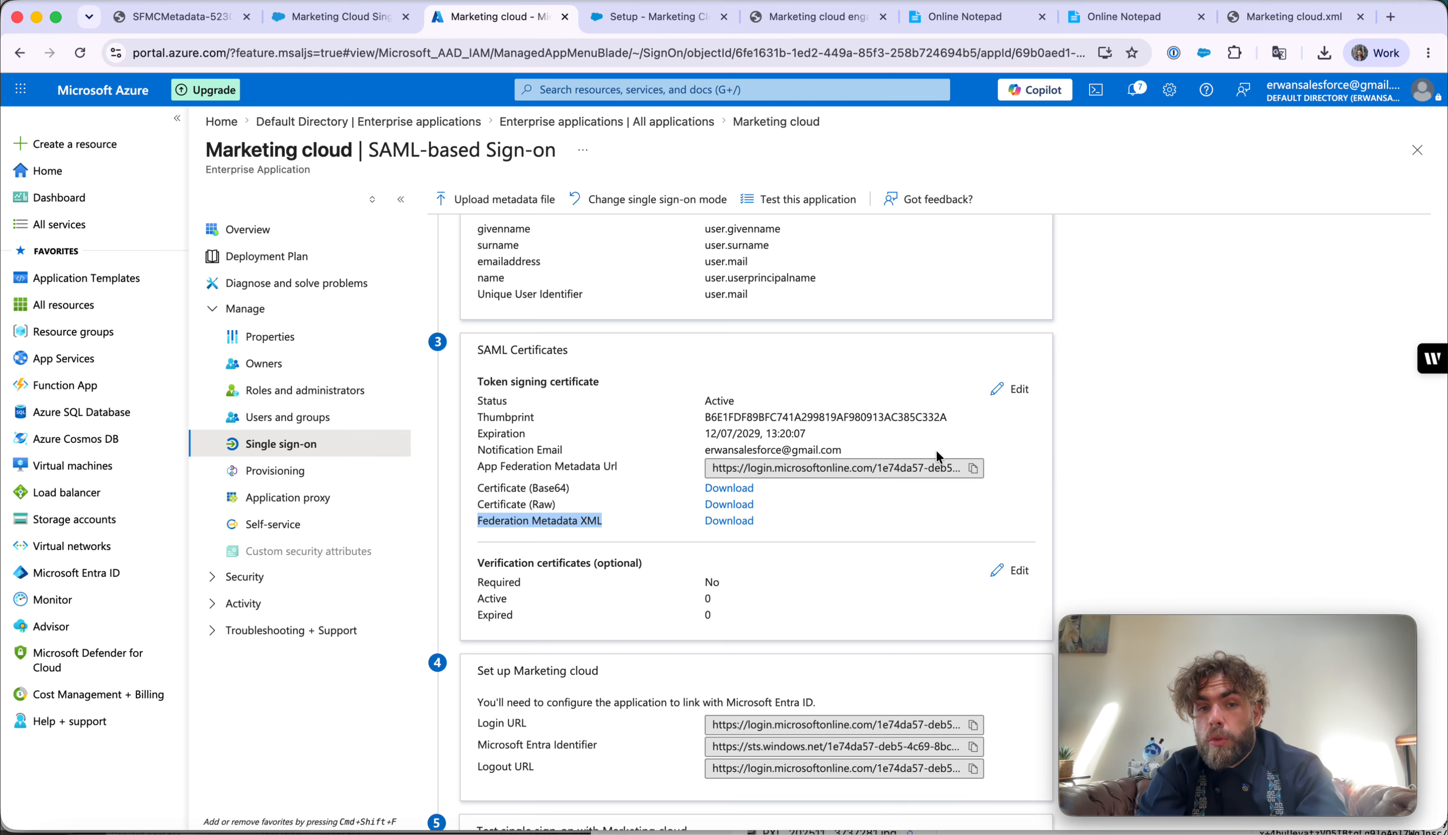
- Paste the SP Initiated Link as Sign on URL in Basic SAML Configuration and save
scroll(936, 452, up, 3)
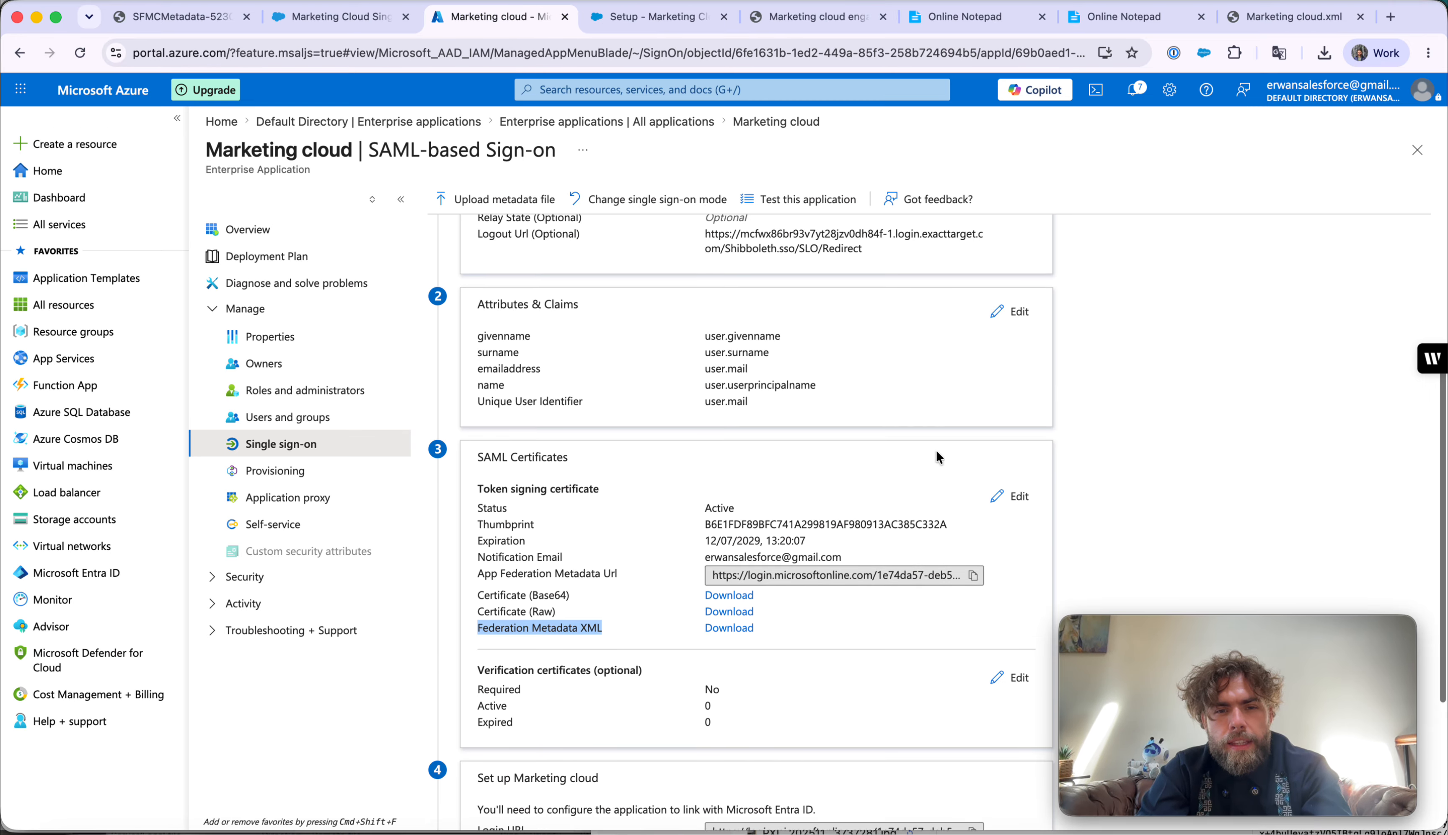
scroll(935, 456, up, 8)
scroll(977, 374, down, 3)
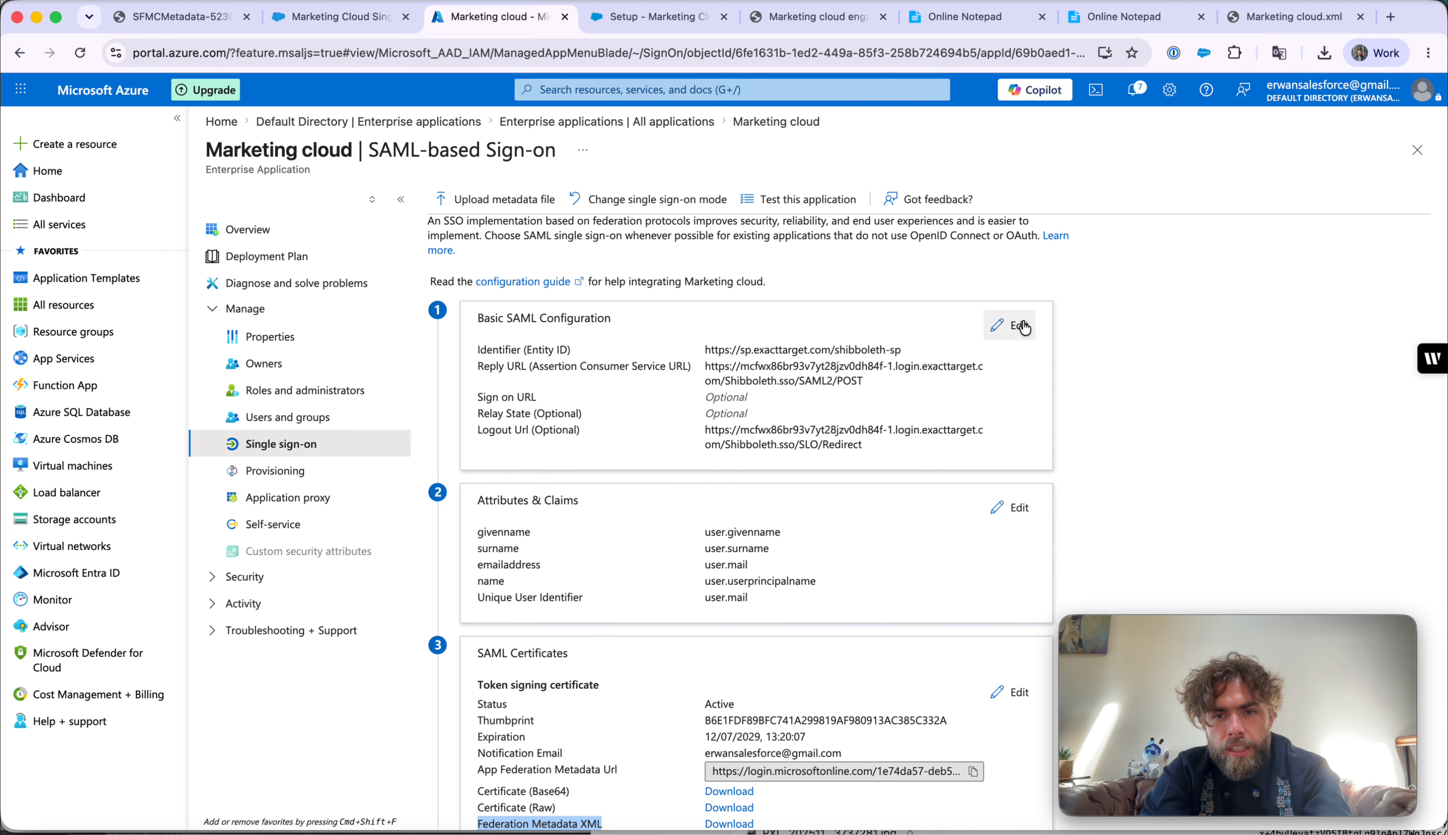
click(1023, 326)
click(803, 629)
key(super+v)
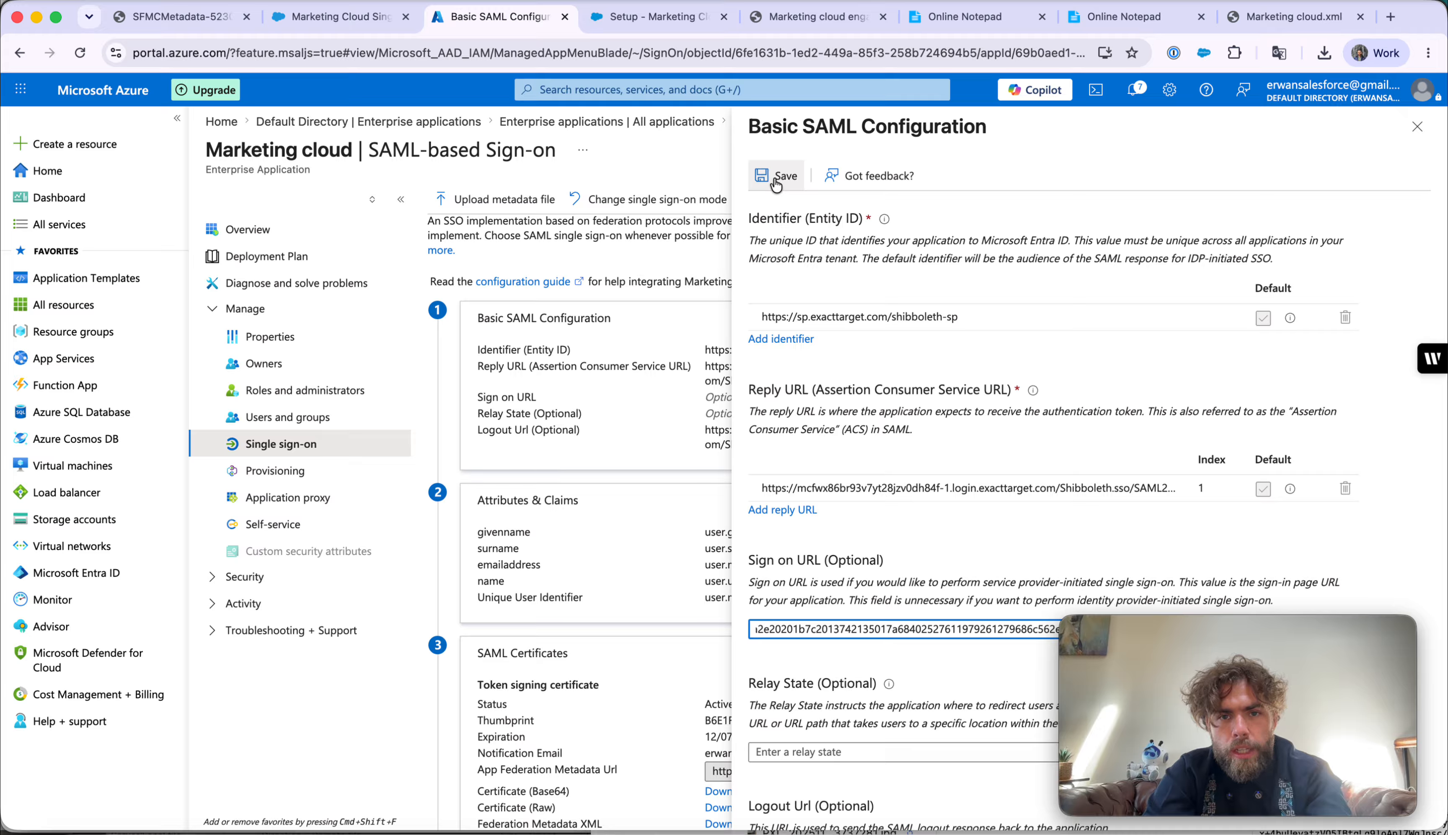
click(775, 178)
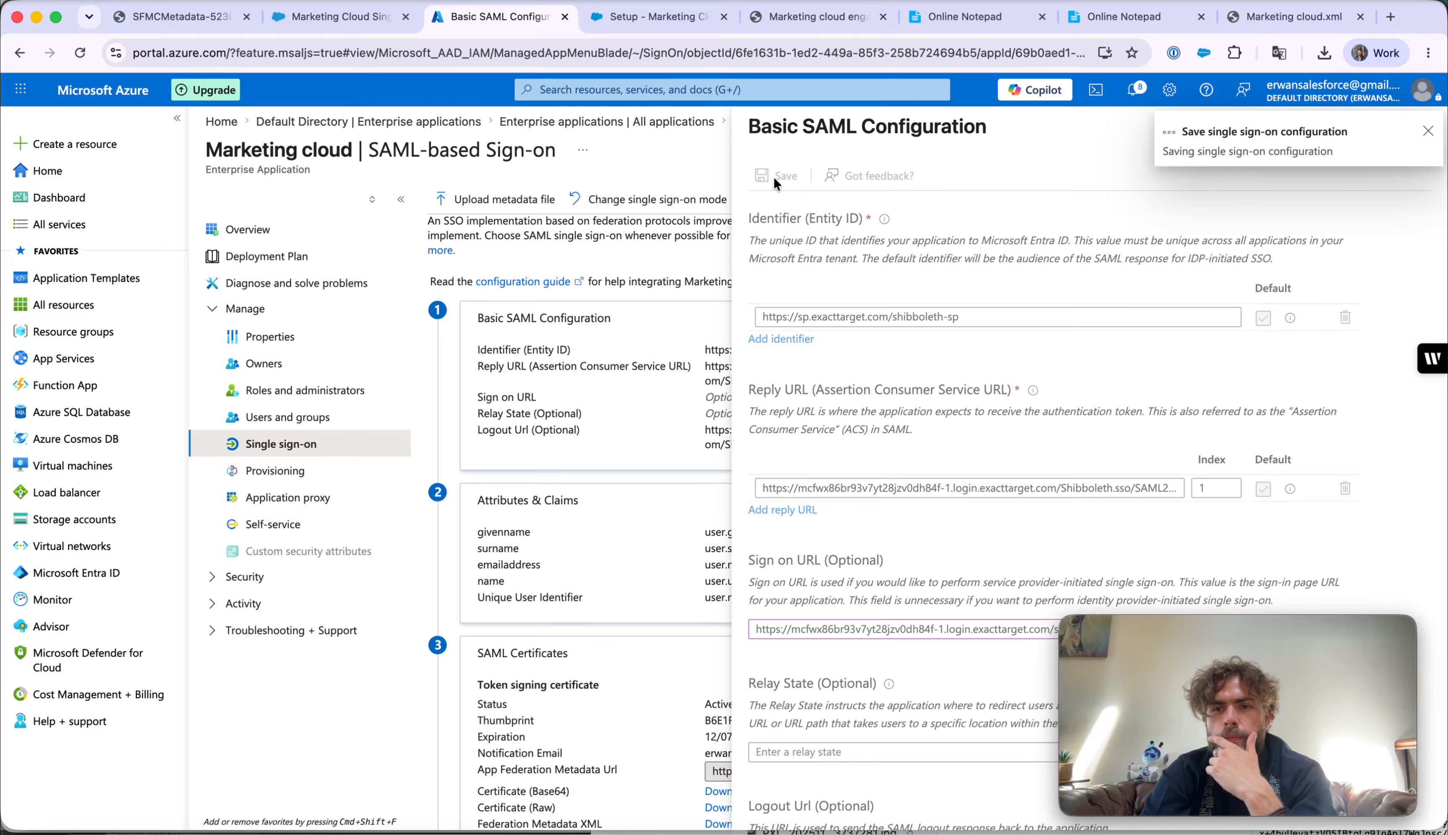
click(1428, 130)
click(1414, 129)
scroll(863, 408, down, 3)
scroll(863, 408, down, 8)
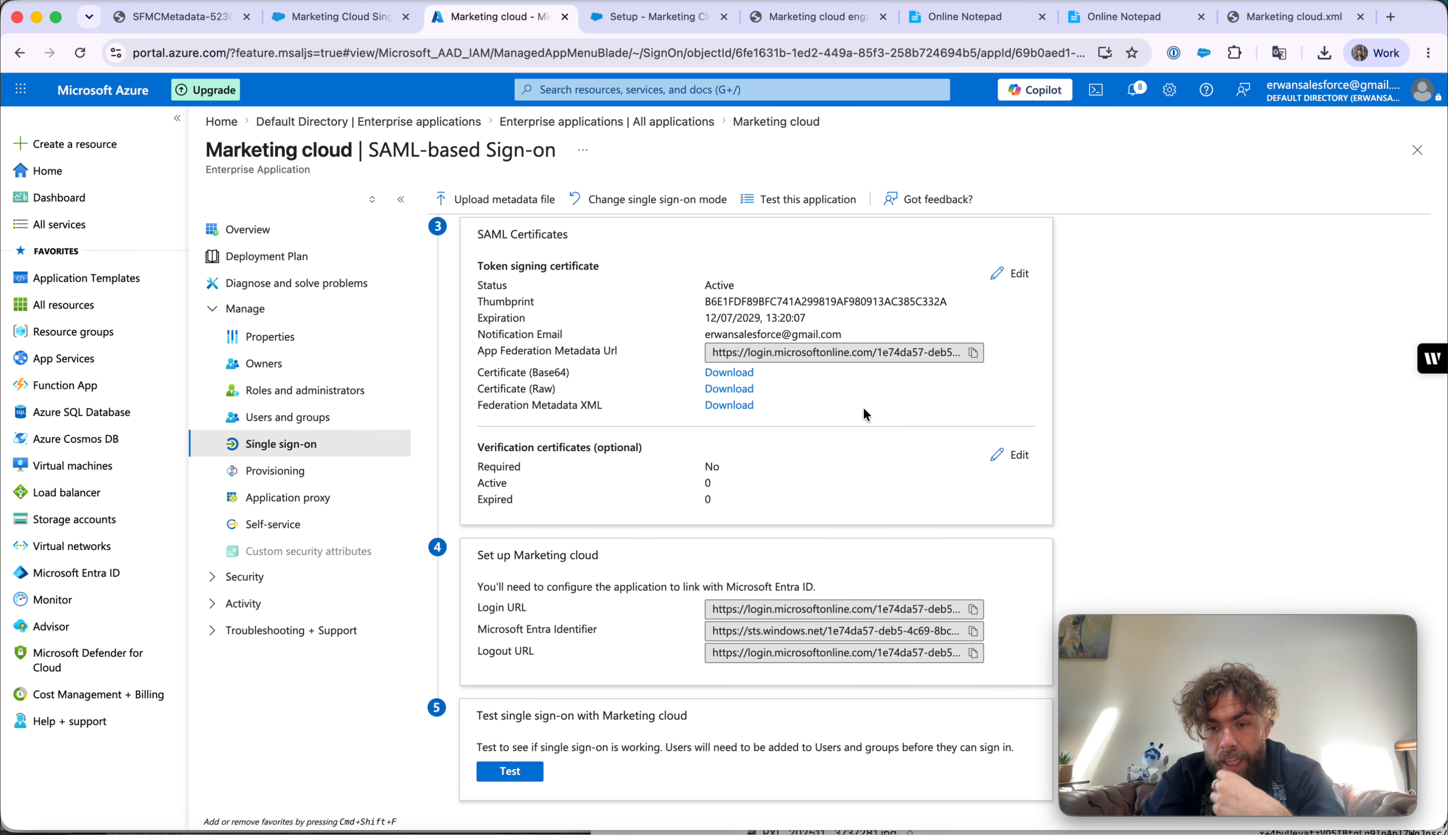
click(654, 23)
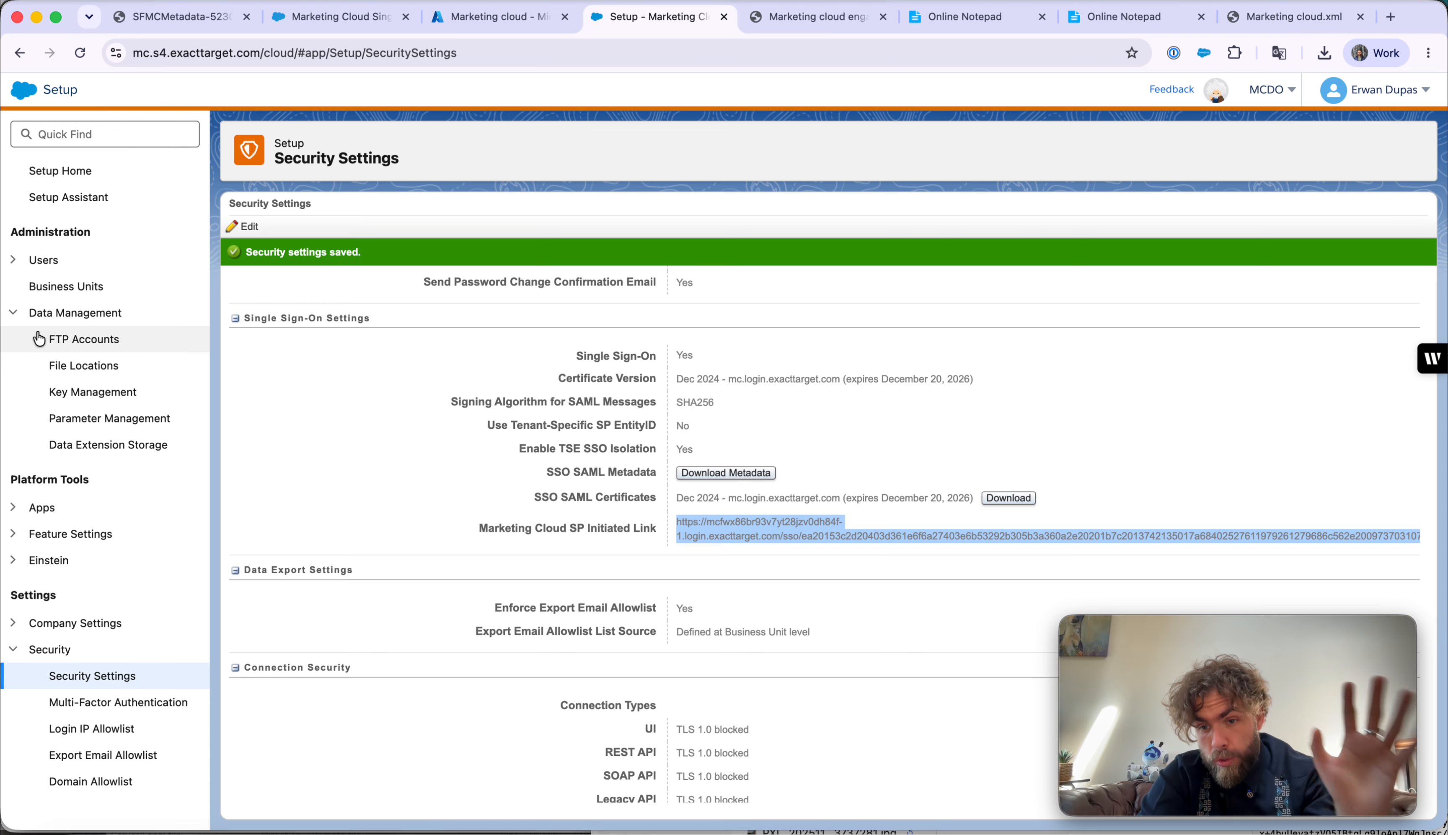
- Expand Users in the Setup sidebar and open the Users list
click(22, 290)
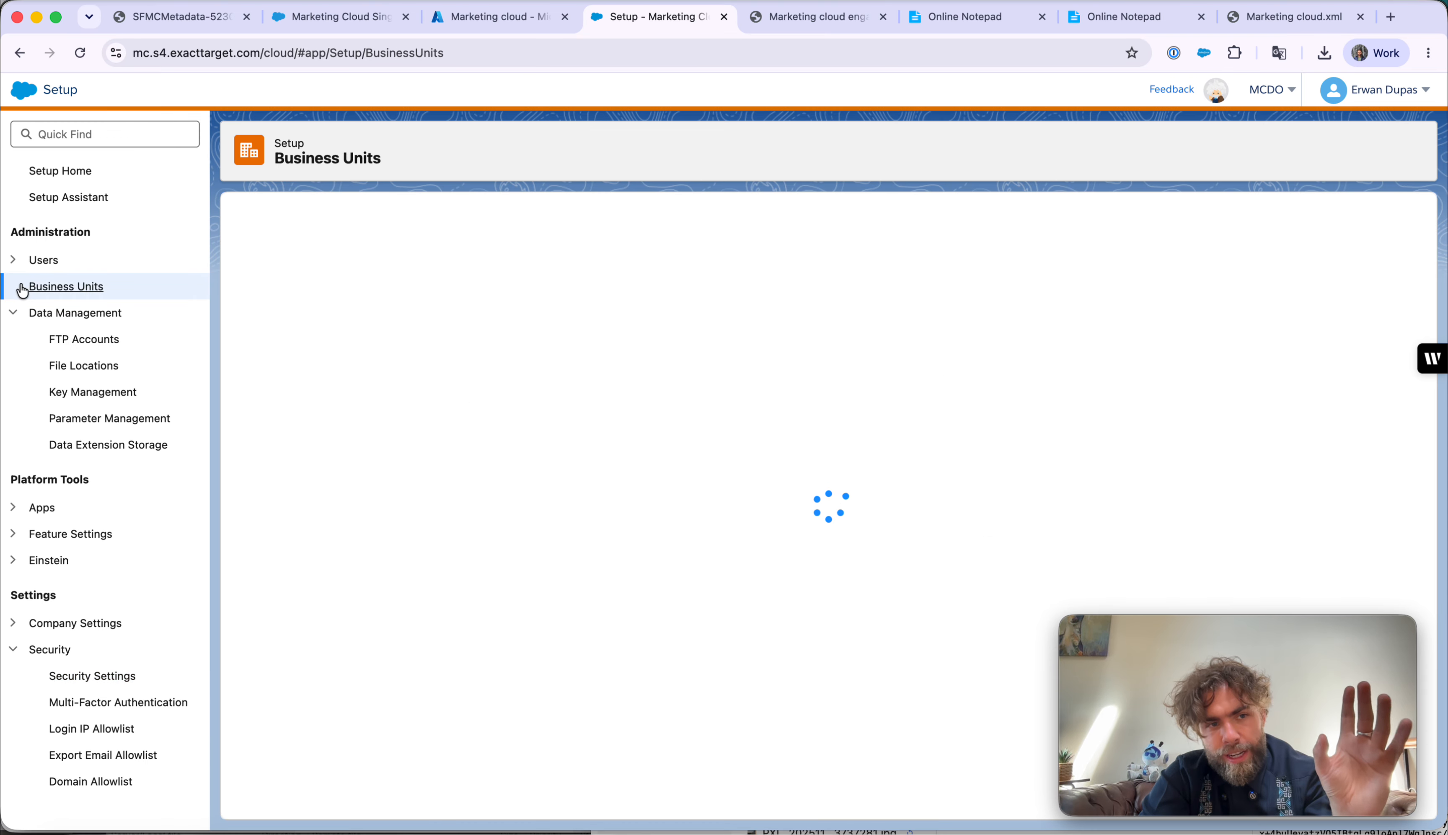
click(43, 260)
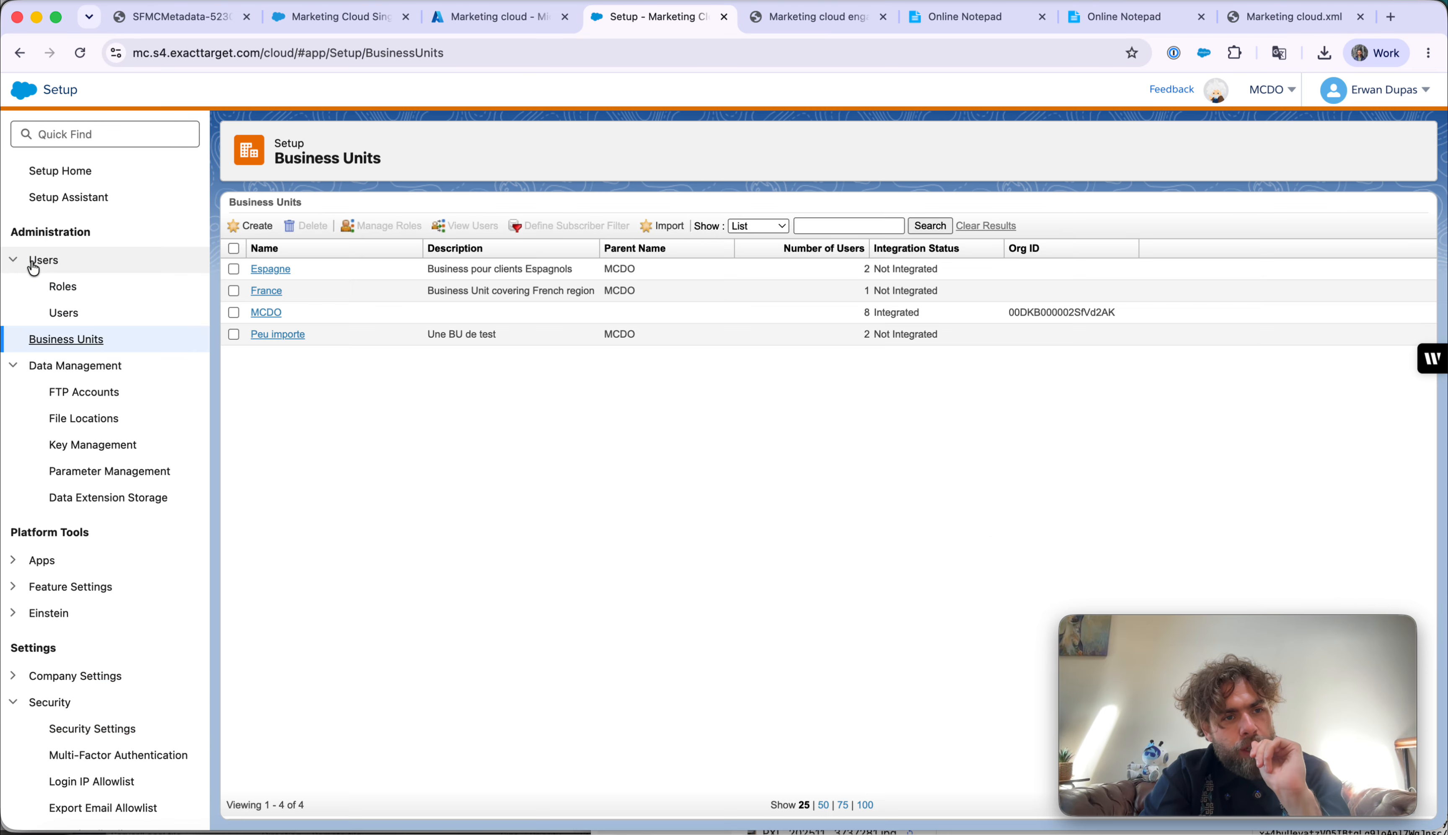
click(53, 312)
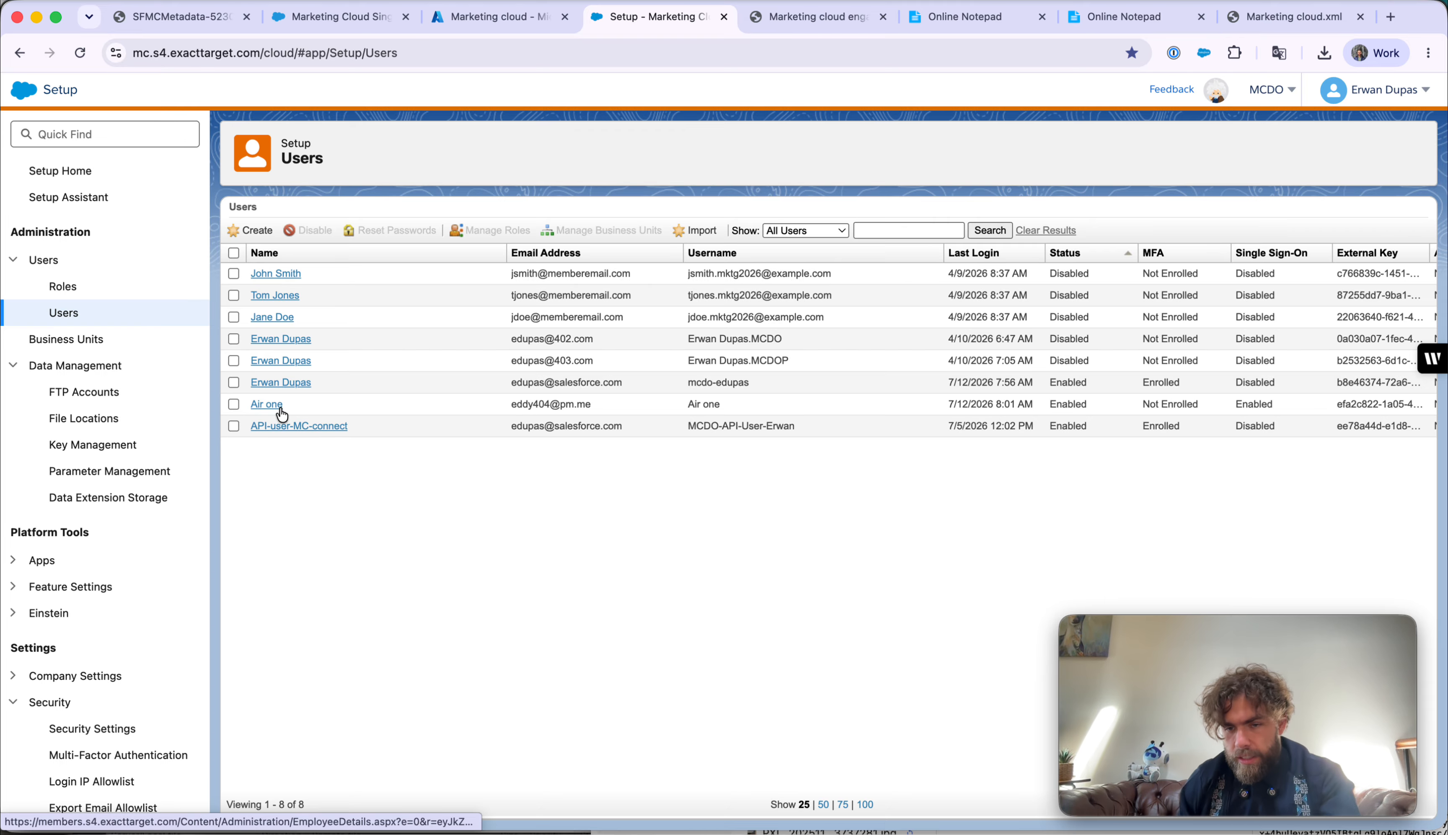
- Edit the SSO-enabled user, re-tick Allow Single Sign-On and check the Federation ID
click(269, 404)
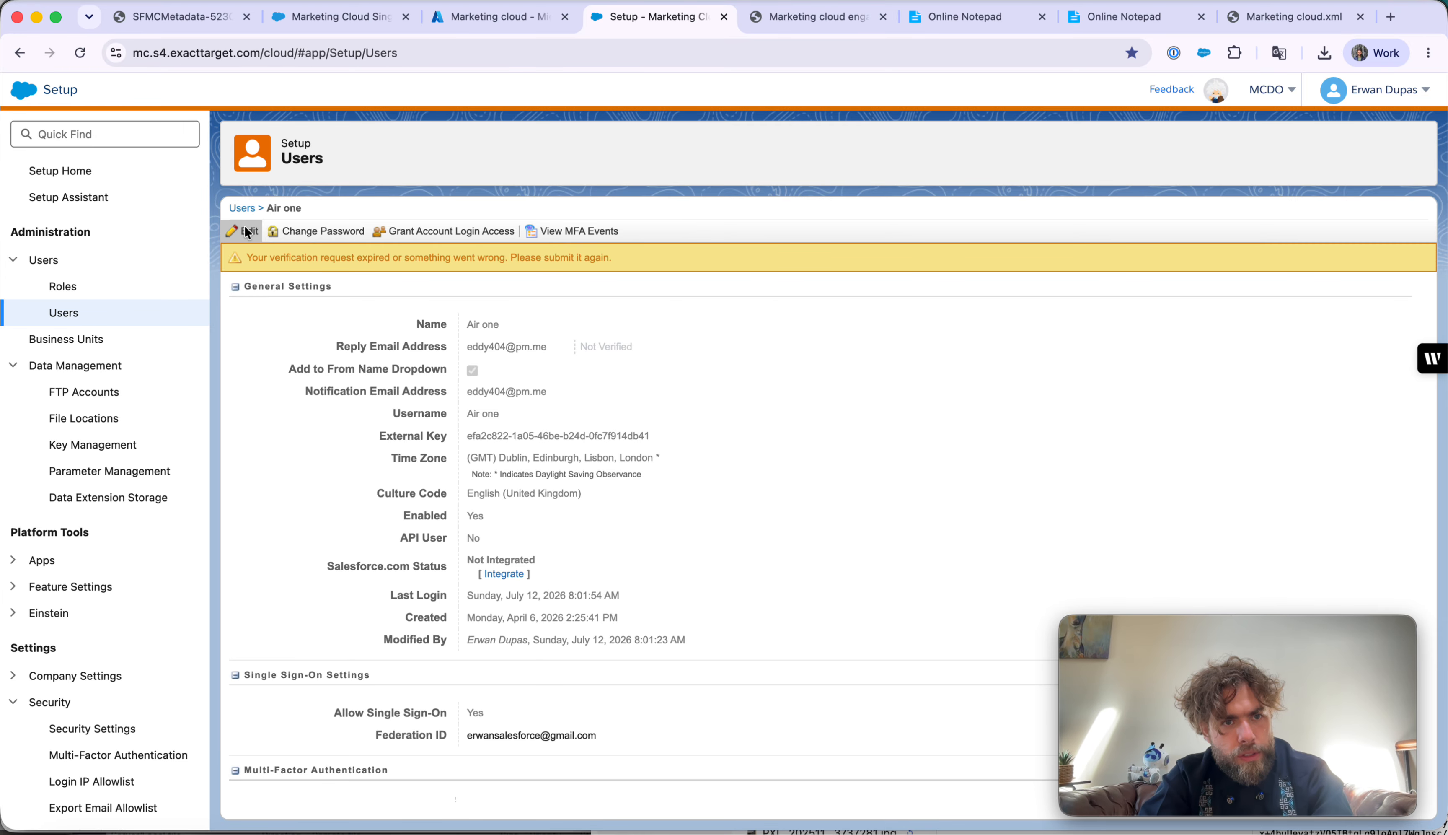
click(247, 231)
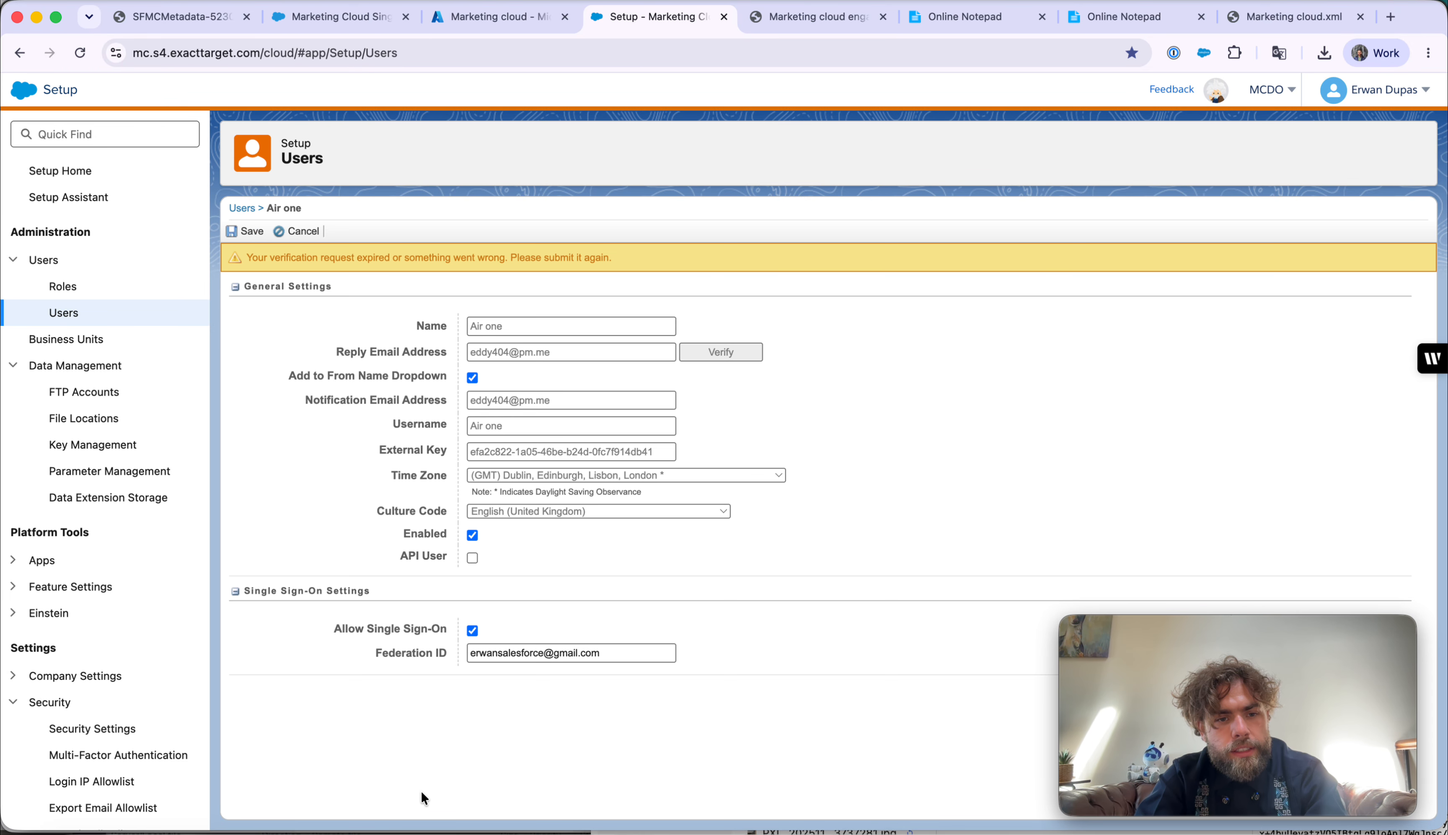
click(473, 632)
click(472, 633)
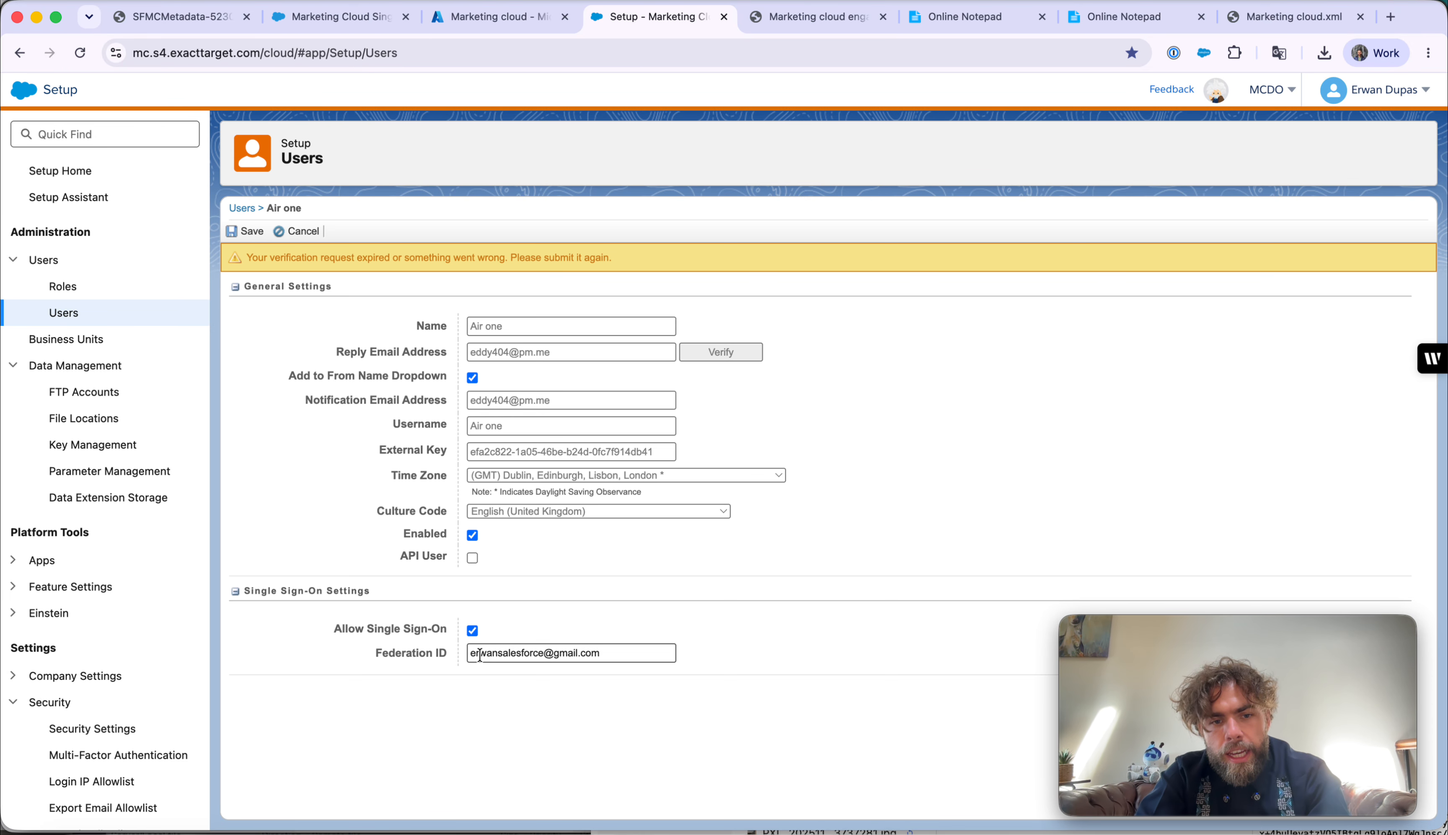